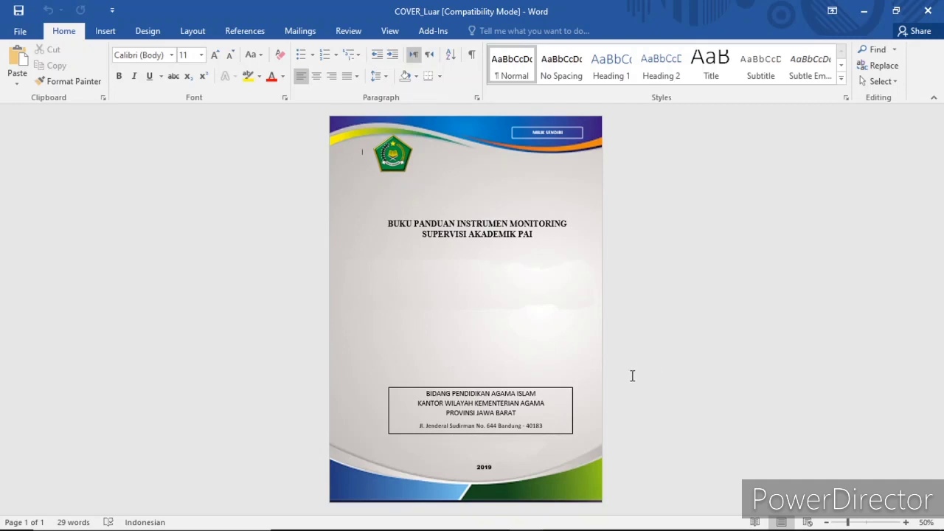
# View the photo page in the FOTO imsak document and return to the COVER_Luar document.
pyautogui.moveTo(561, 530)
pyautogui.moveTo(528, 519)
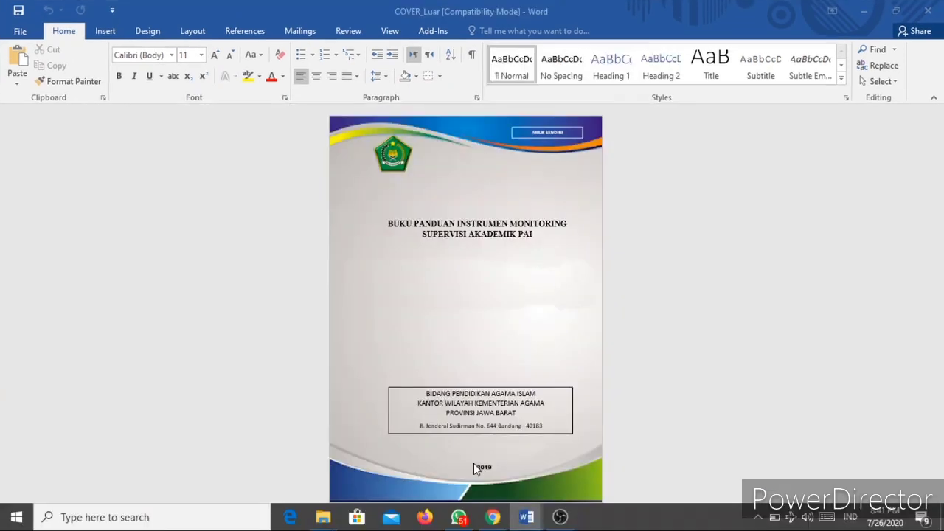
pyautogui.click(473, 465)
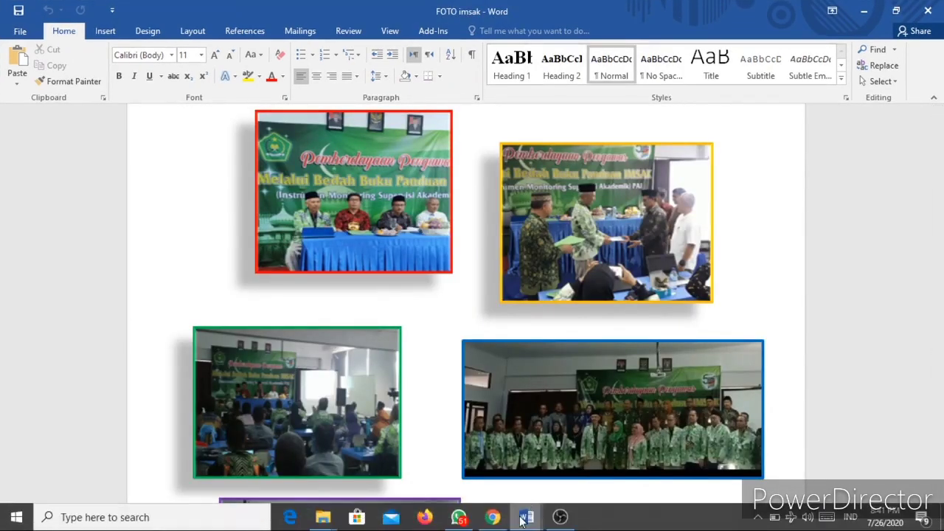
pyautogui.moveTo(522, 519)
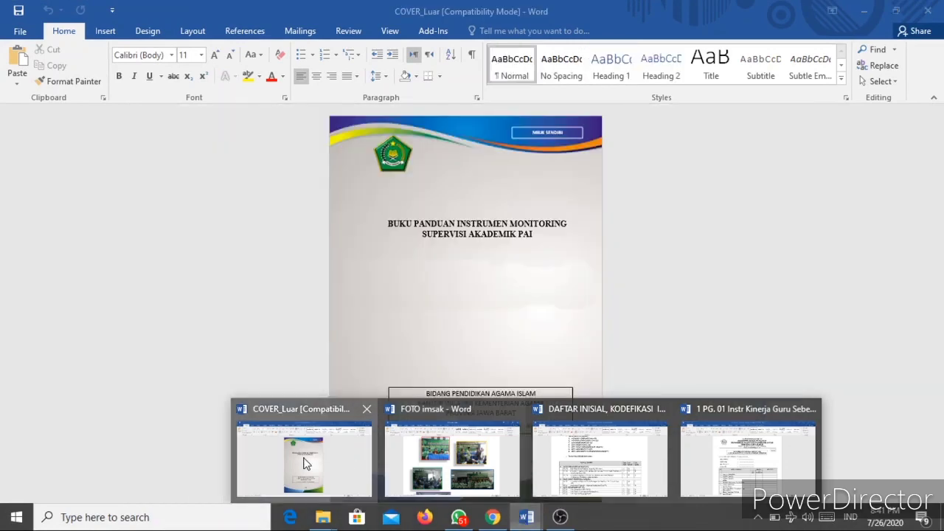
pyautogui.click(300, 461)
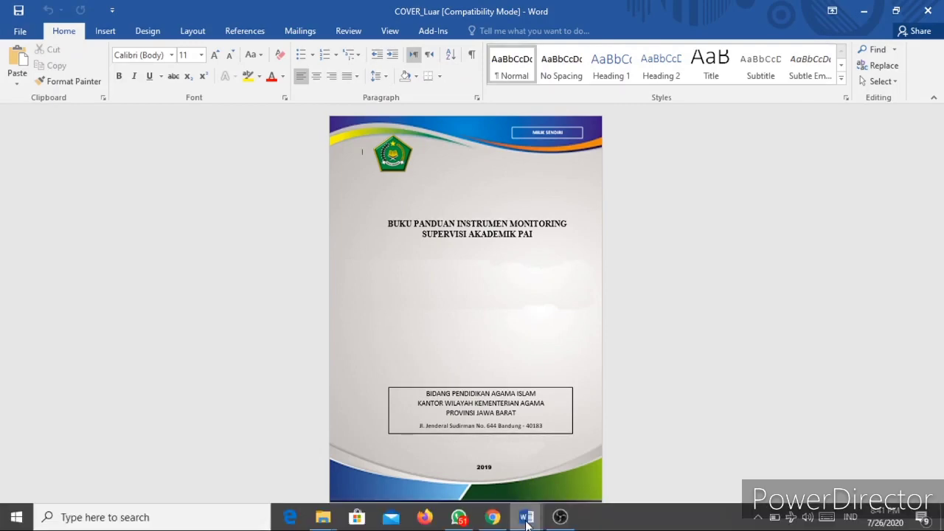
# Take a look at the DAFTAR INISIAL, KODEFIKASI INSTRUMEN document and go back to the COVER_Luar cover page.
pyautogui.moveTo(526, 517)
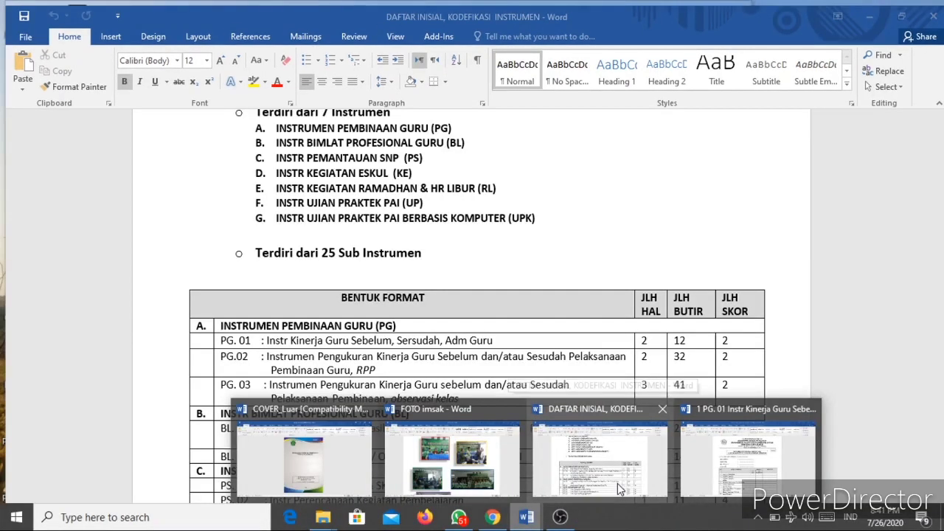
pyautogui.click(618, 483)
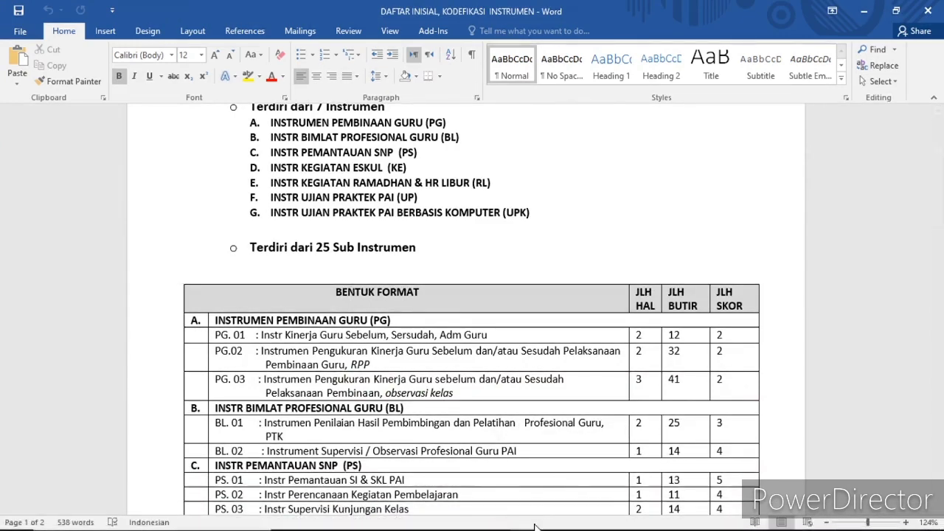
pyautogui.moveTo(526, 518)
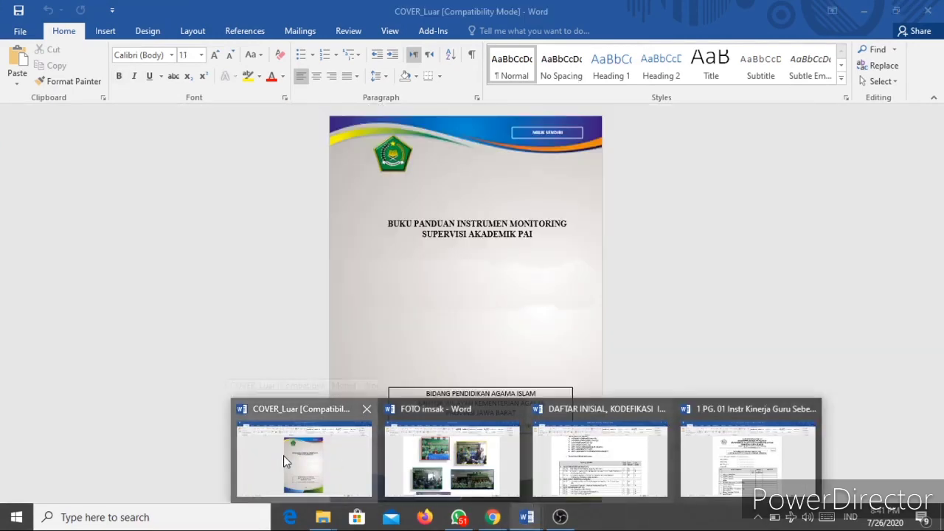
pyautogui.click(284, 455)
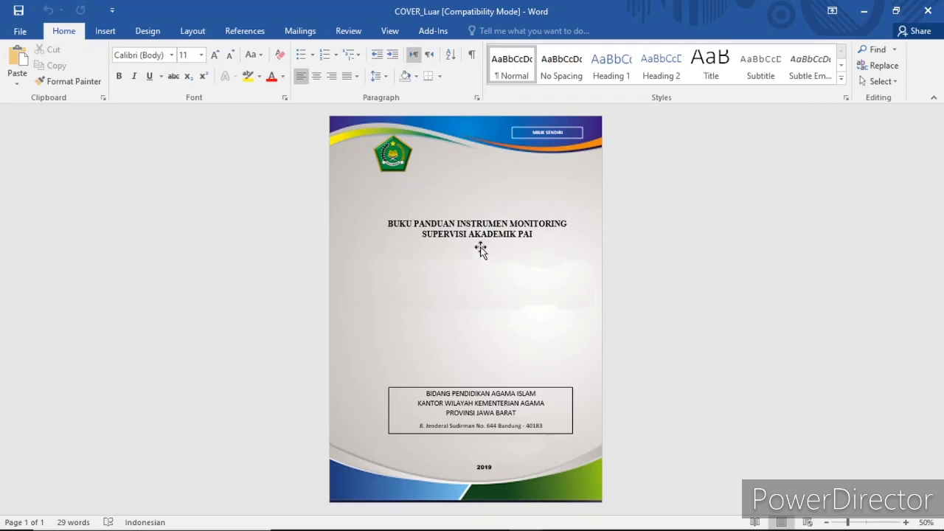
# Switch to the DAFTAR INISIAL, KODEFIKASI INSTRUMEN document and show its title and the list of seven instruments.
pyautogui.moveTo(485, 526)
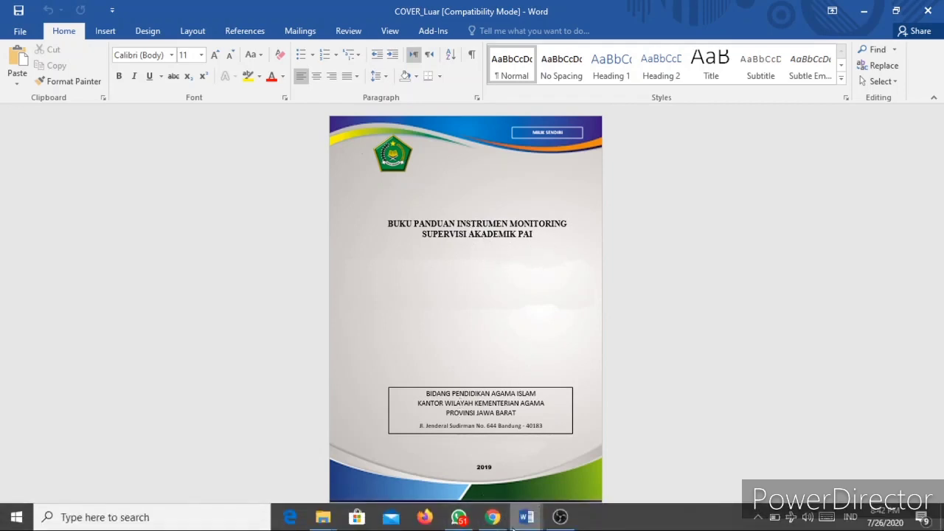
pyautogui.moveTo(523, 520)
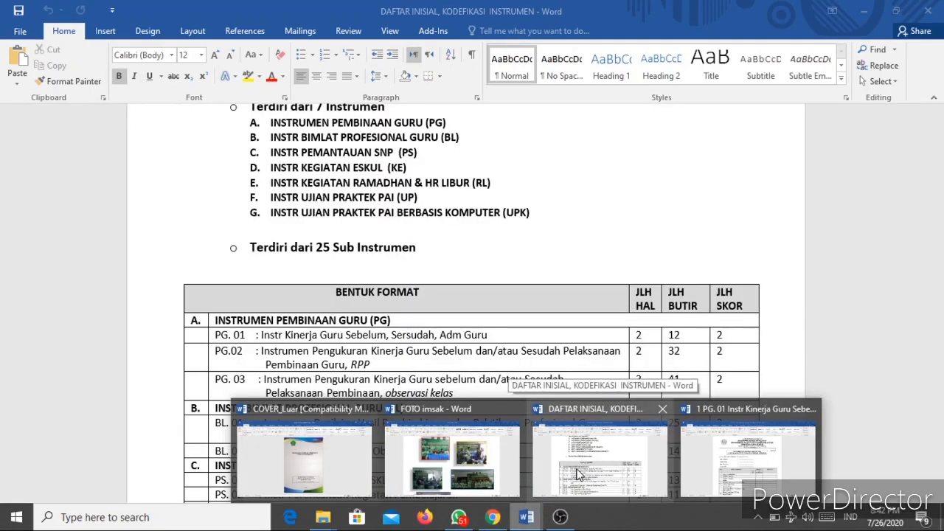
pyautogui.click(577, 474)
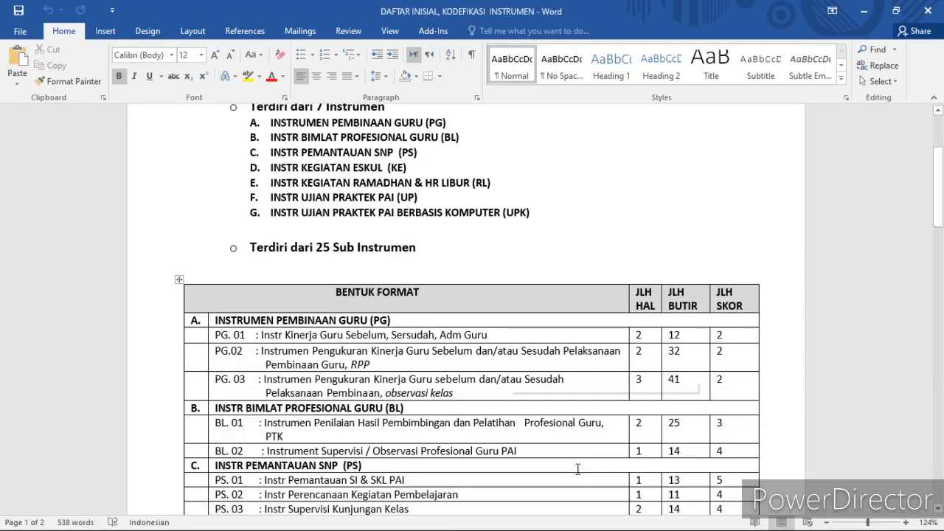
pyautogui.scroll(3, 649, 316)
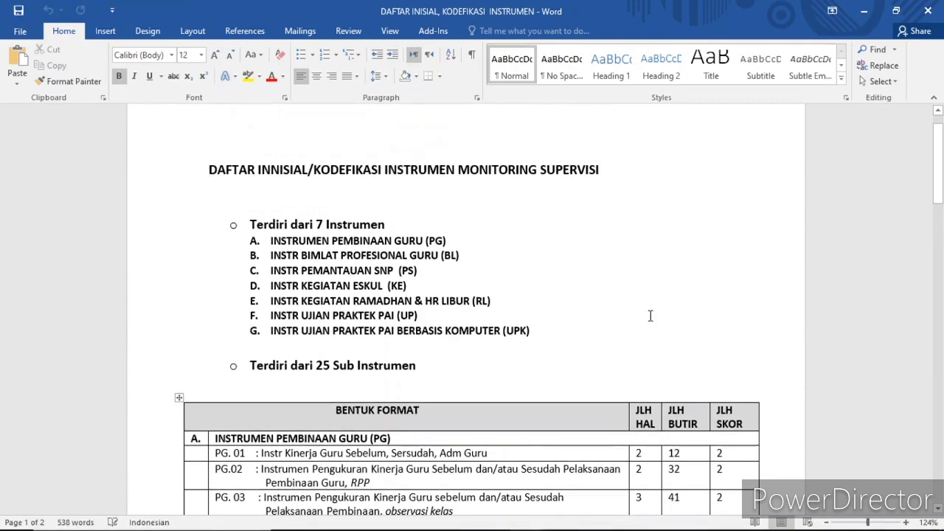
pyautogui.scroll(-1, 650, 316)
pyautogui.scroll(1, 650, 316)
pyautogui.scroll(-1, 565, 248)
pyautogui.scroll(1, 565, 248)
# Highlight the document title through the "Terdiri dari 7 Instrumen" heading and its list, and clear the selection.
pyautogui.moveTo(208, 166); pyautogui.dragTo(598, 166)
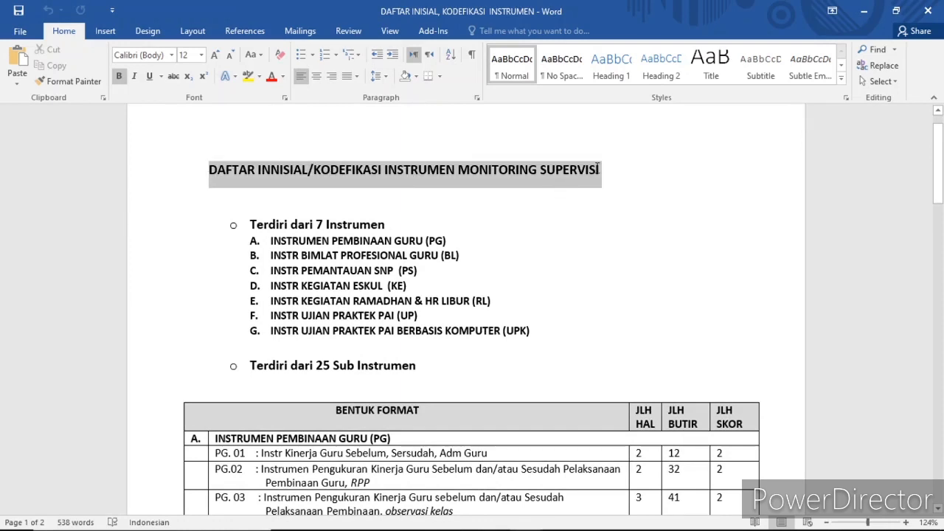
pyautogui.moveTo(598, 167); pyautogui.dragTo(527, 338)
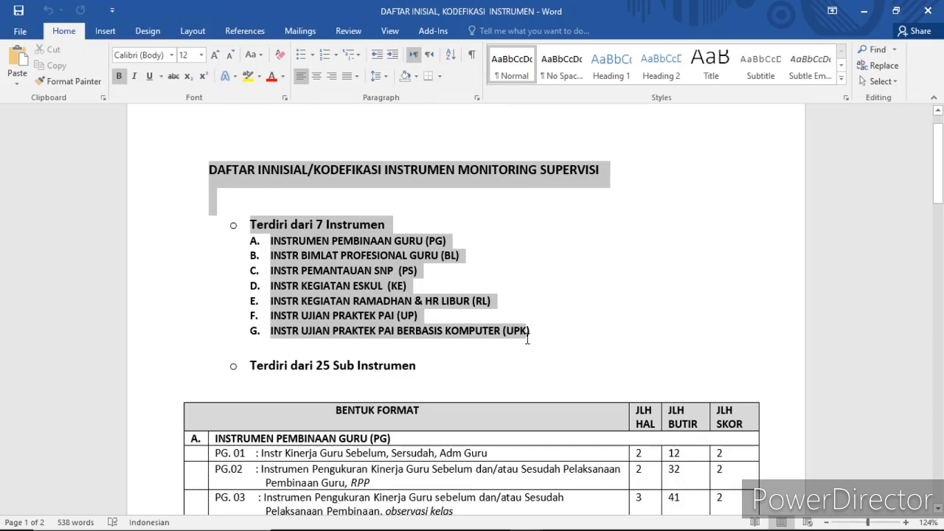
pyautogui.moveTo(527, 339); pyautogui.dragTo(414, 215)
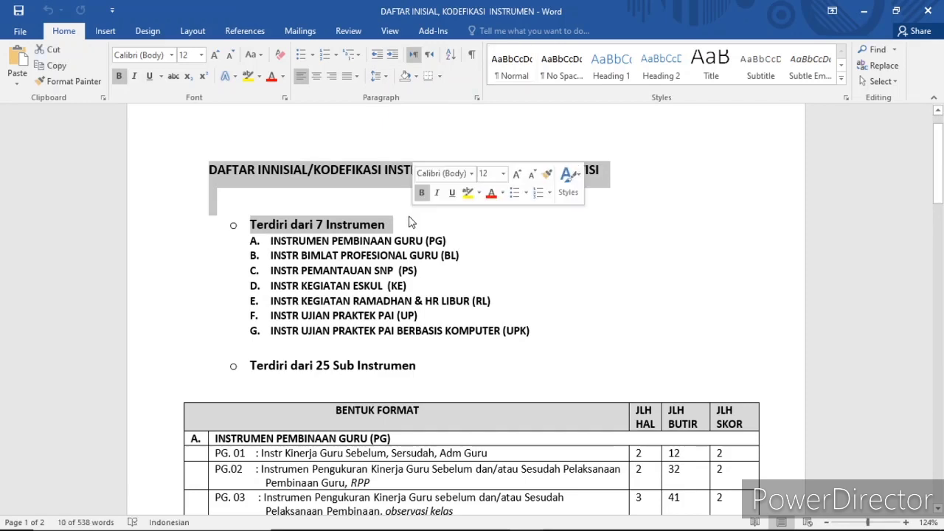
pyautogui.click(274, 241)
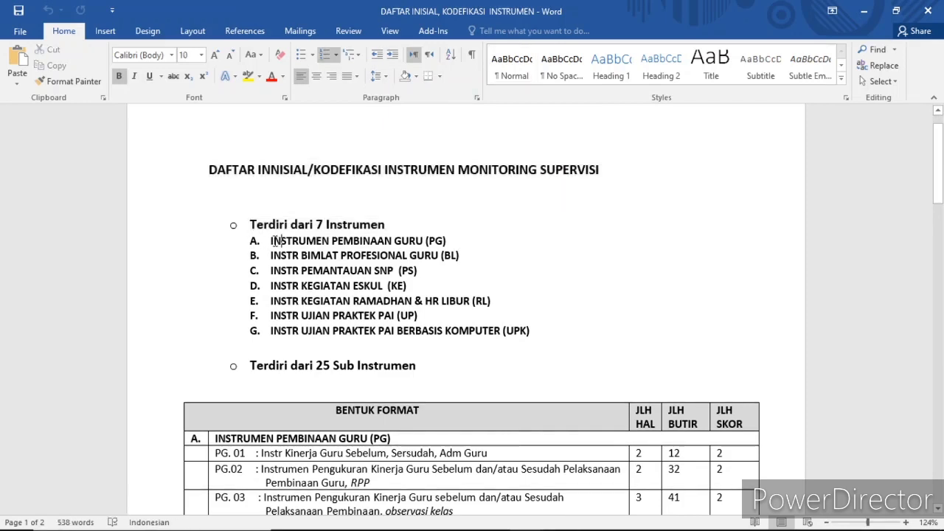
# Highlight instrument A (PG), extend a second highlight from instrument B (BL) down the list, and clear it.
pyautogui.moveTo(271, 242); pyautogui.dragTo(448, 244)
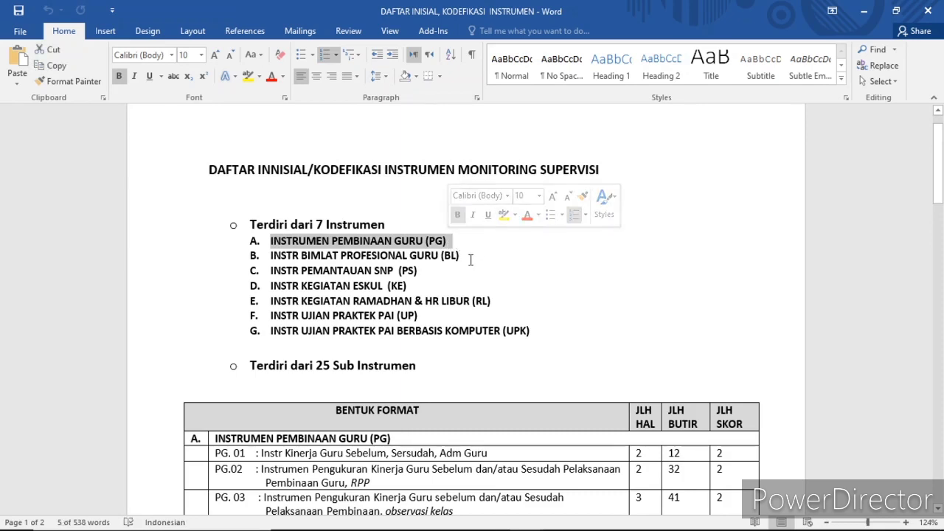
pyautogui.click(470, 256)
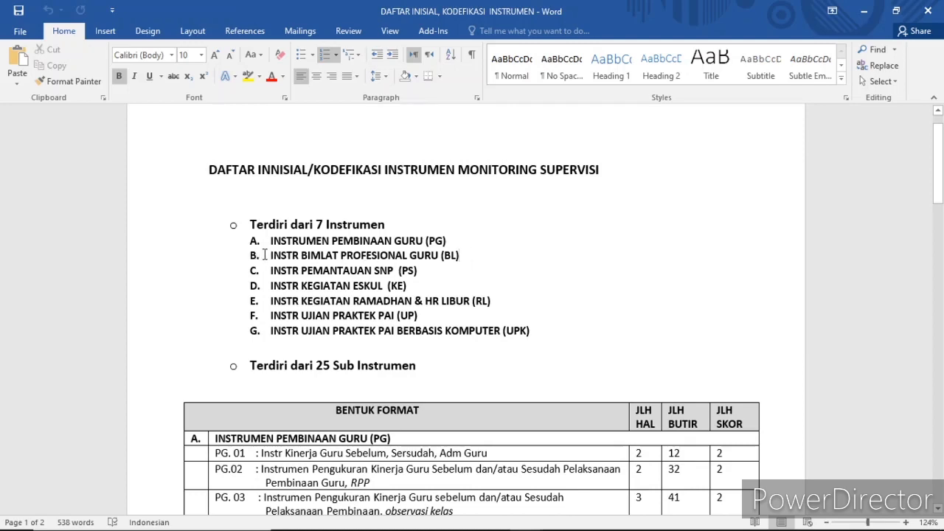
pyautogui.moveTo(264, 255); pyautogui.dragTo(430, 259)
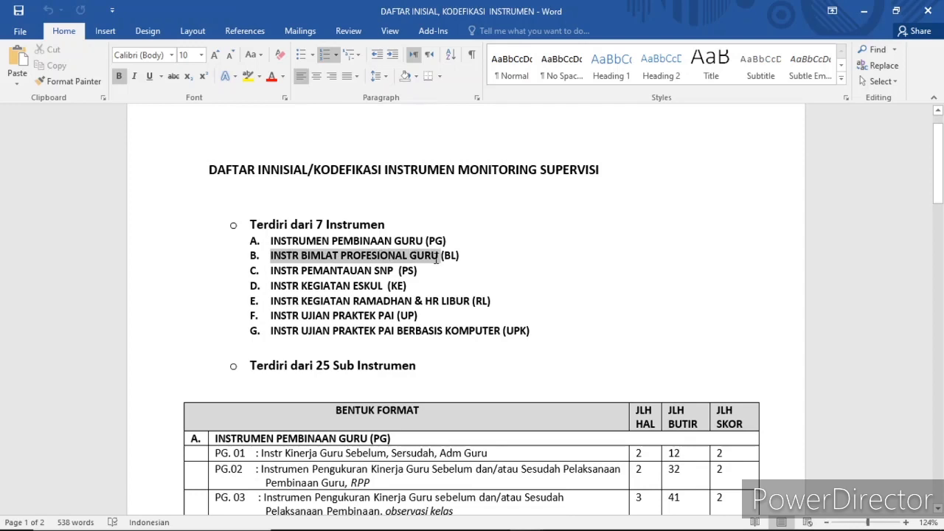
pyautogui.moveTo(442, 255); pyautogui.dragTo(447, 341)
pyautogui.click(271, 345)
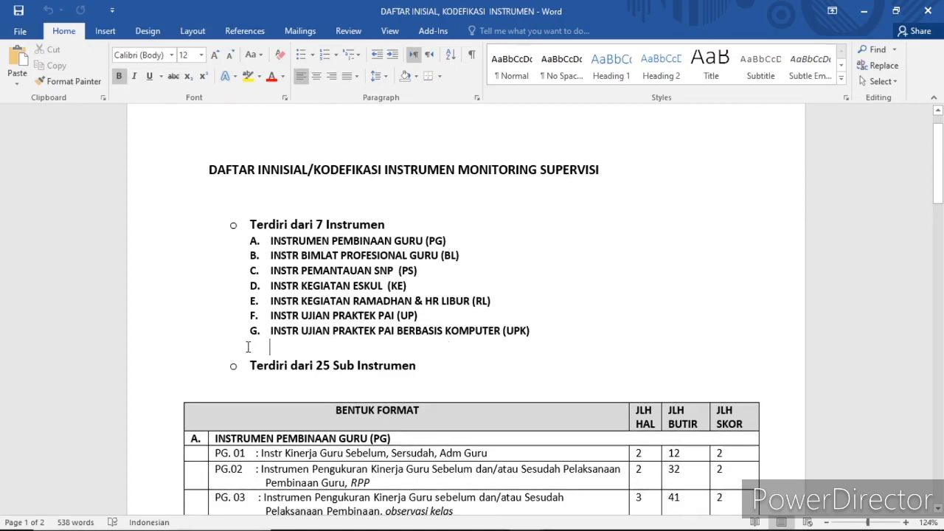
# Highlight instrument G (UPK) through the "Terdiri dari 25 Sub Instrumen" heading and clear the selection.
pyautogui.moveTo(270, 330); pyautogui.dragTo(449, 331)
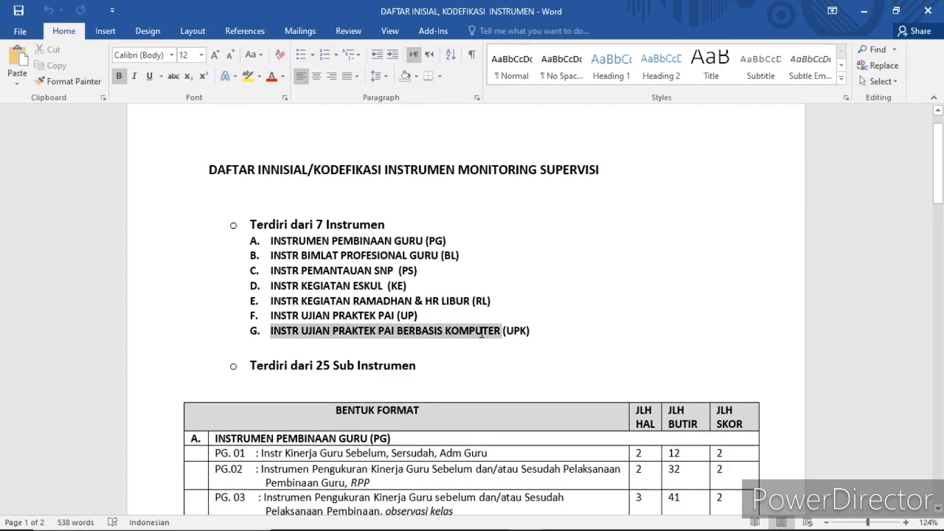
pyautogui.moveTo(493, 333); pyautogui.dragTo(532, 334)
pyautogui.scroll(-3, 532, 334)
pyautogui.scroll(2, 532, 334)
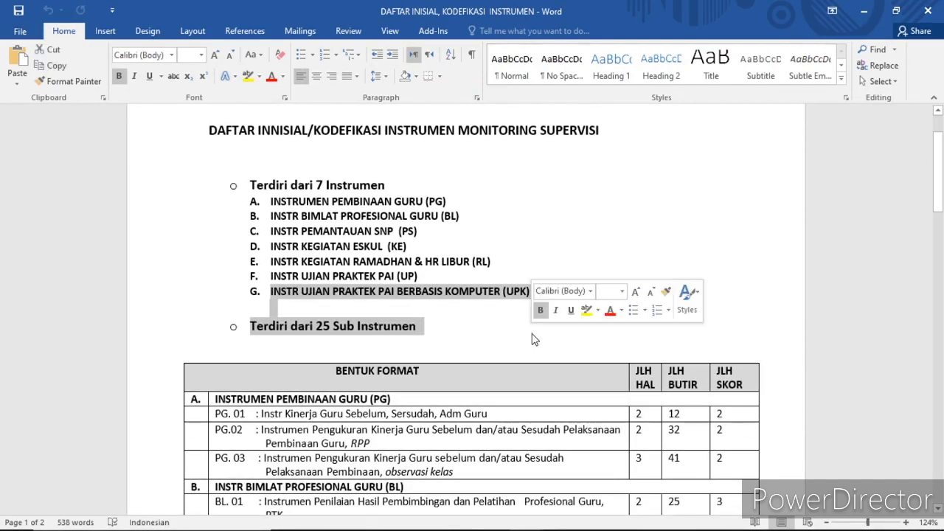
pyautogui.click(423, 310)
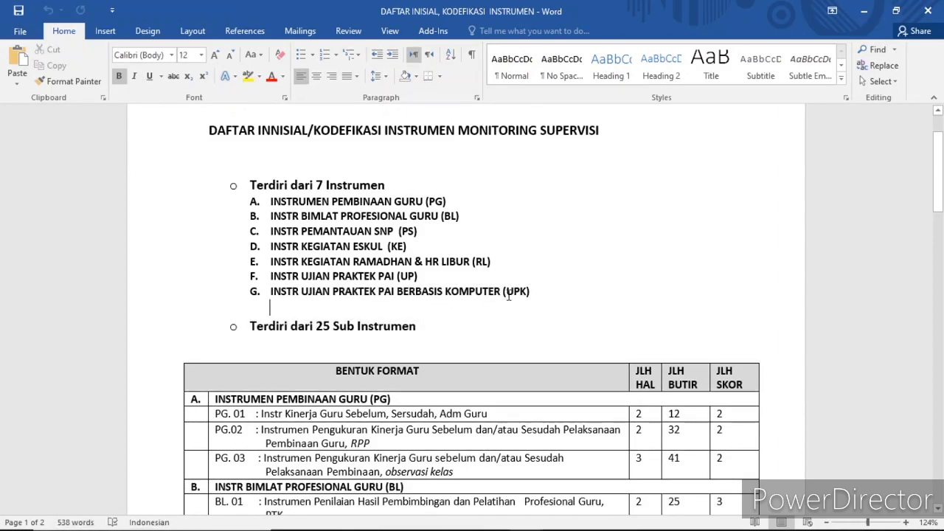
# Examine the sub-instrument table down to the UP section and return to the list of seven instruments.
pyautogui.scroll(-5, 508, 295)
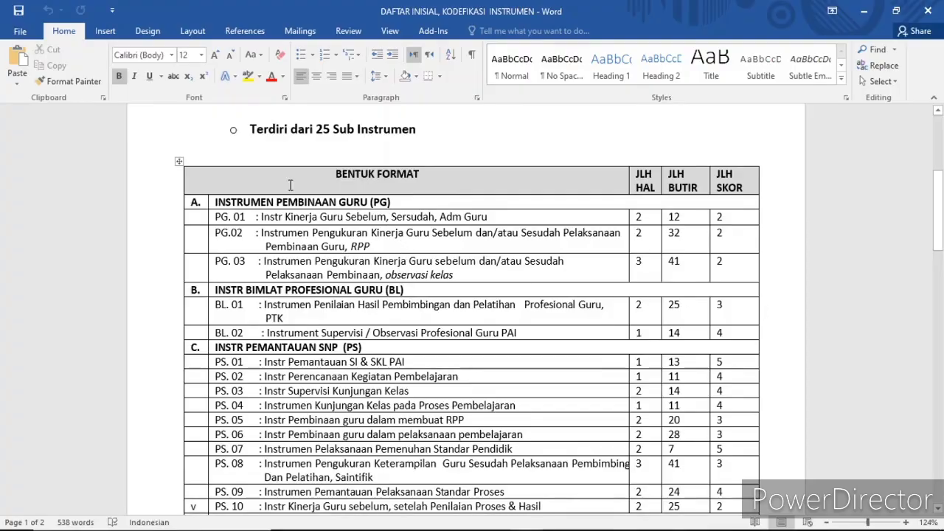
pyautogui.scroll(-7, 339, 299)
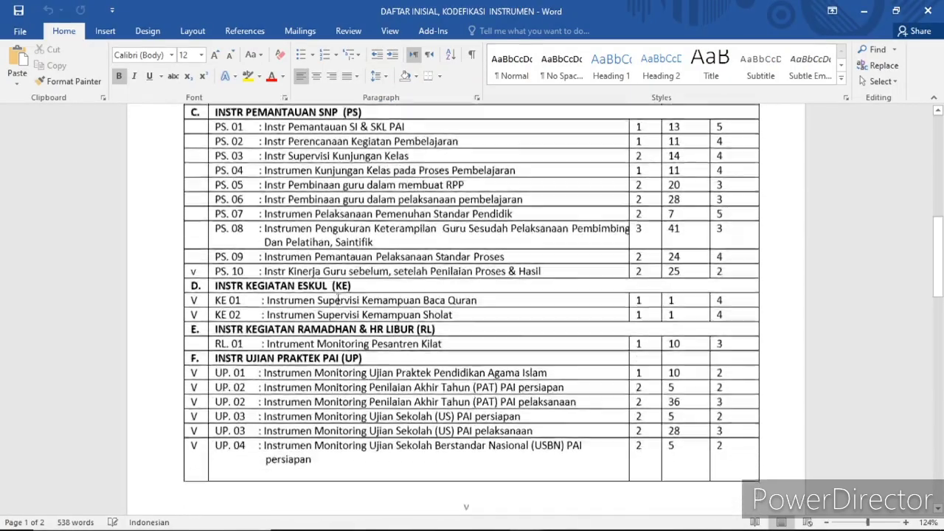
pyautogui.scroll(8, 339, 299)
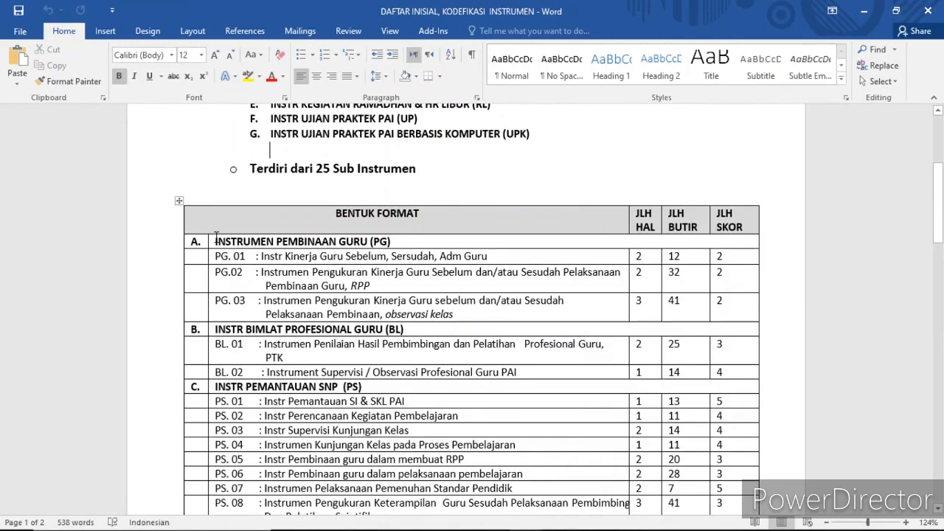
pyautogui.scroll(4, 217, 236)
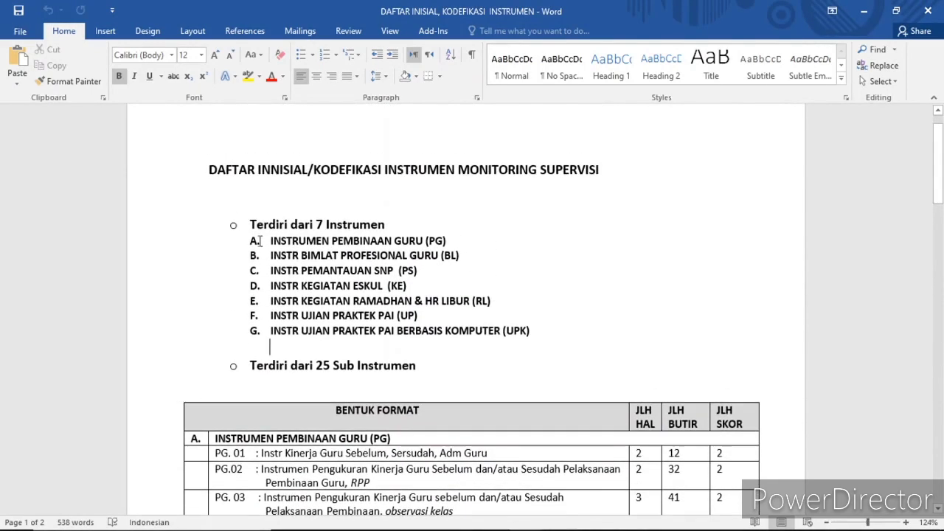
# Highlight from instrument A in the list to the table's INSTRUMEN PEMBINAAN GURU (PG) row, clear it and show the rows below.
pyautogui.moveTo(269, 240); pyautogui.dragTo(282, 362)
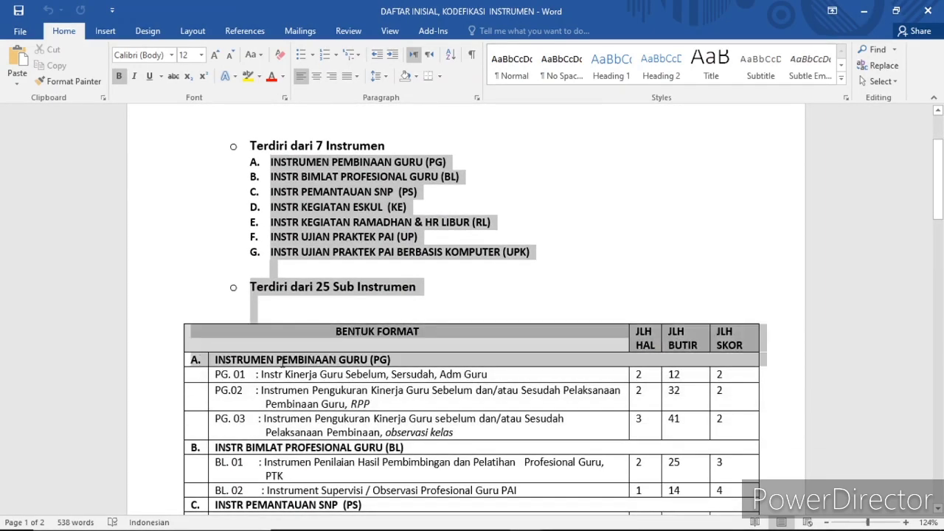
pyautogui.click(282, 360)
pyautogui.scroll(-5, 282, 361)
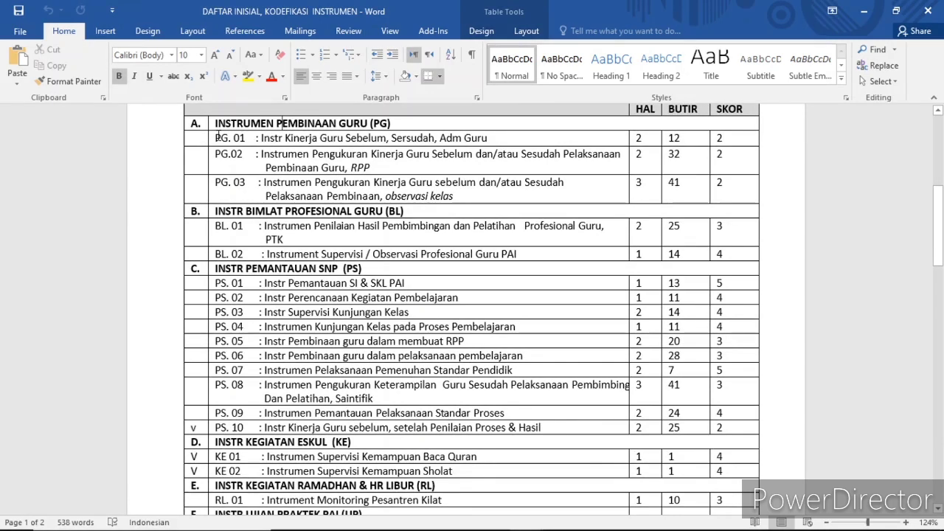
# Highlight the PG. 01 to PG. 03 entries in the sub-instrument table.
pyautogui.moveTo(217, 138); pyautogui.dragTo(282, 150)
pyautogui.moveTo(347, 144); pyautogui.dragTo(385, 139)
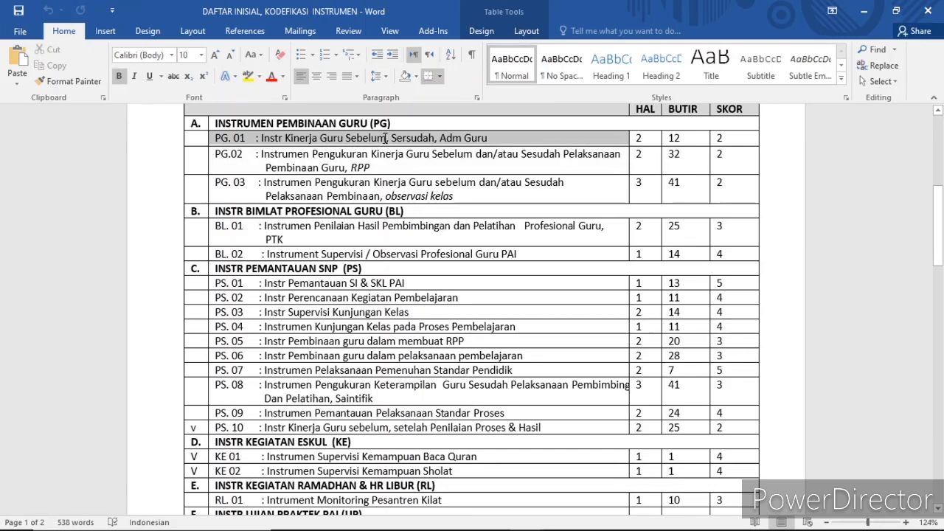
pyautogui.moveTo(384, 139); pyautogui.dragTo(358, 196)
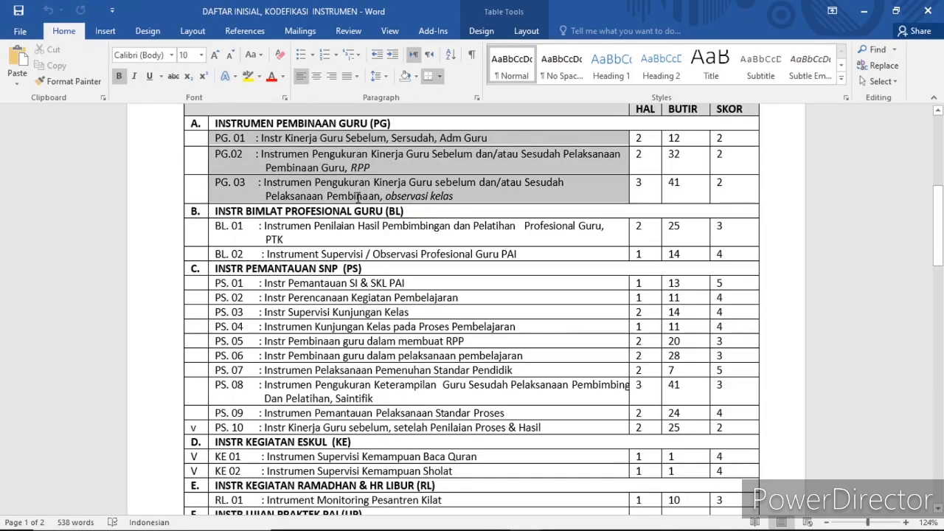
pyautogui.moveTo(471, 185); pyautogui.dragTo(597, 192)
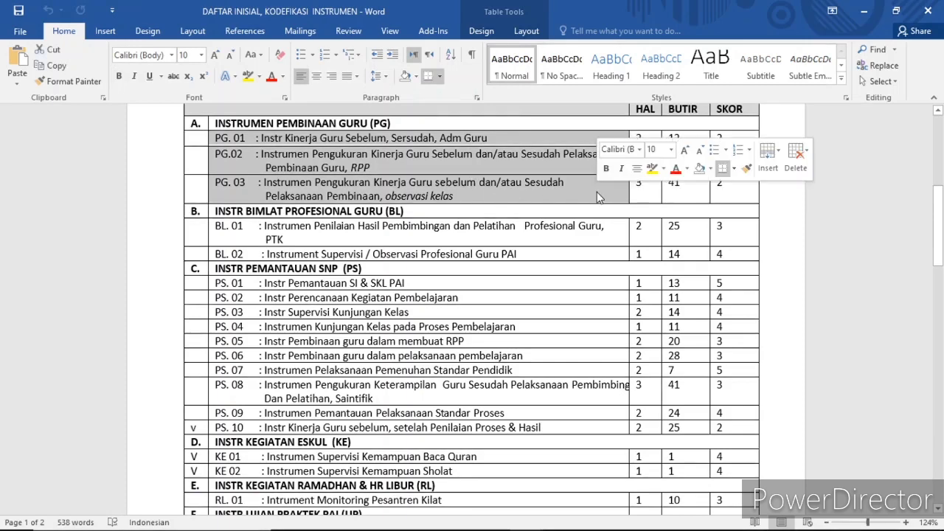
# Clear the row selection and highlight the JLH HAL header cell of the sub-instrument table.
pyautogui.click(641, 191)
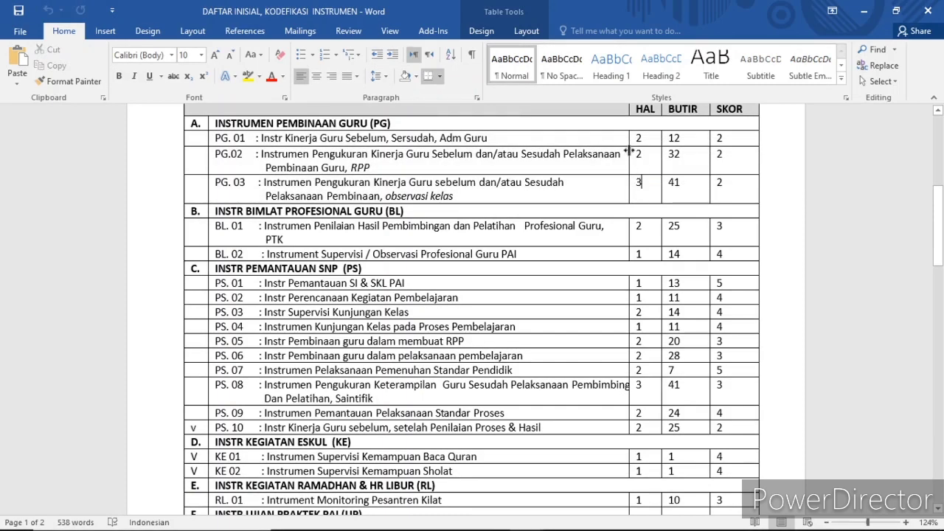
pyautogui.scroll(1, 629, 144)
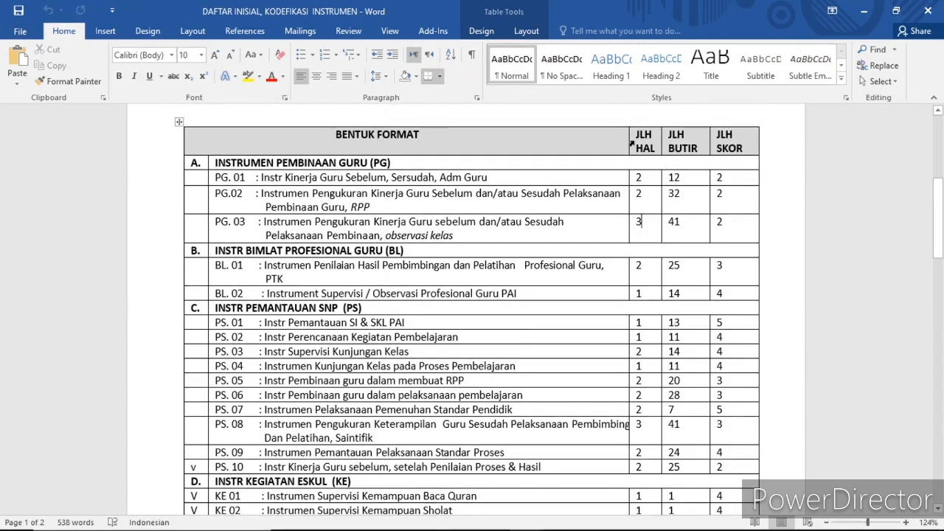
pyautogui.click(632, 145)
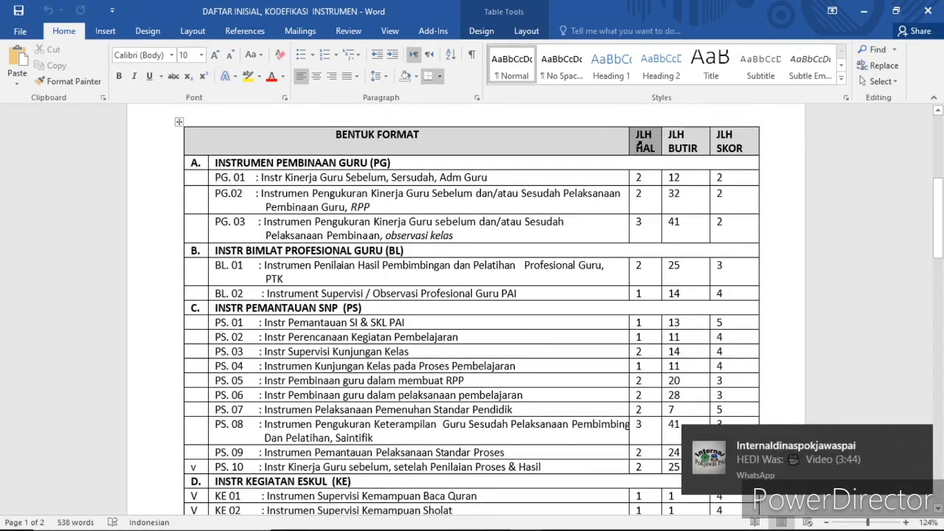
# Extend the highlight across the JLH BUTIR and JLH SKOR header cells, and highlight the JLH HAL cell in the PG. 01 row.
pyautogui.click(690, 148)
pyautogui.click(740, 148)
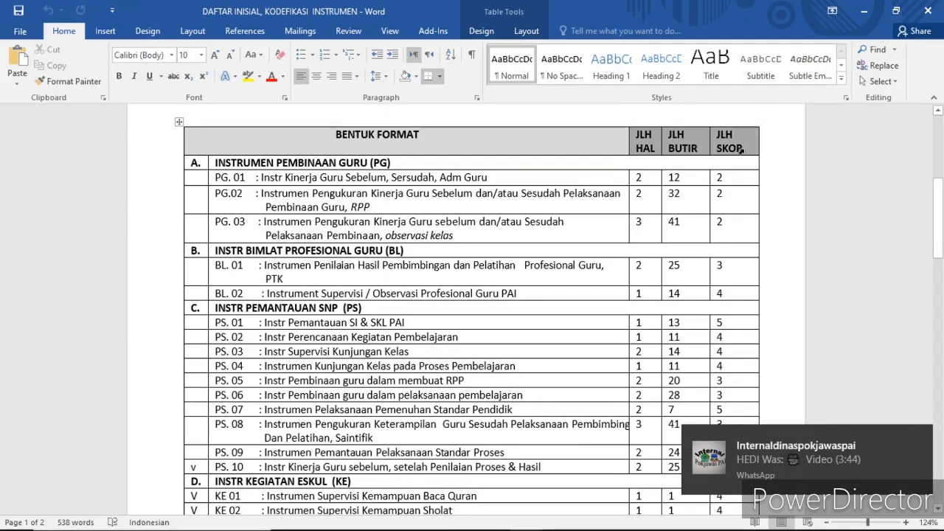
pyautogui.moveTo(741, 150); pyautogui.dragTo(645, 180)
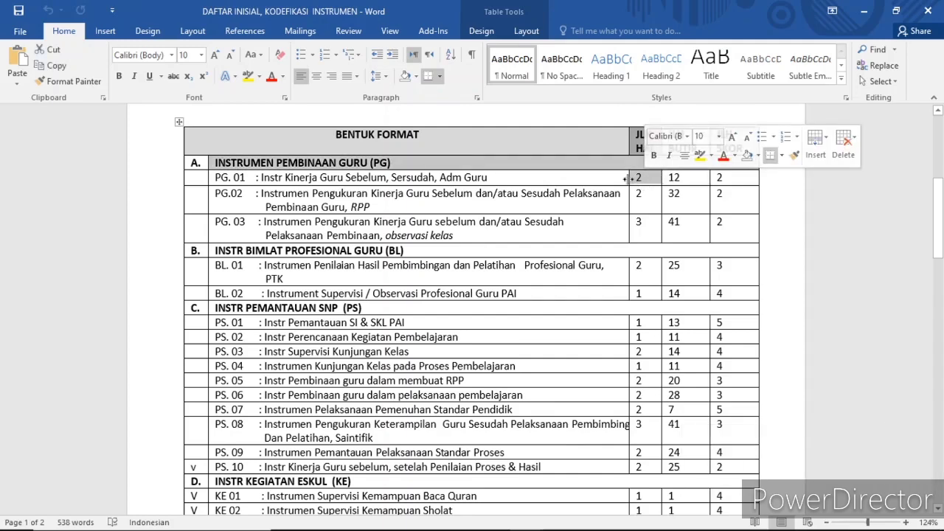
pyautogui.click(629, 179)
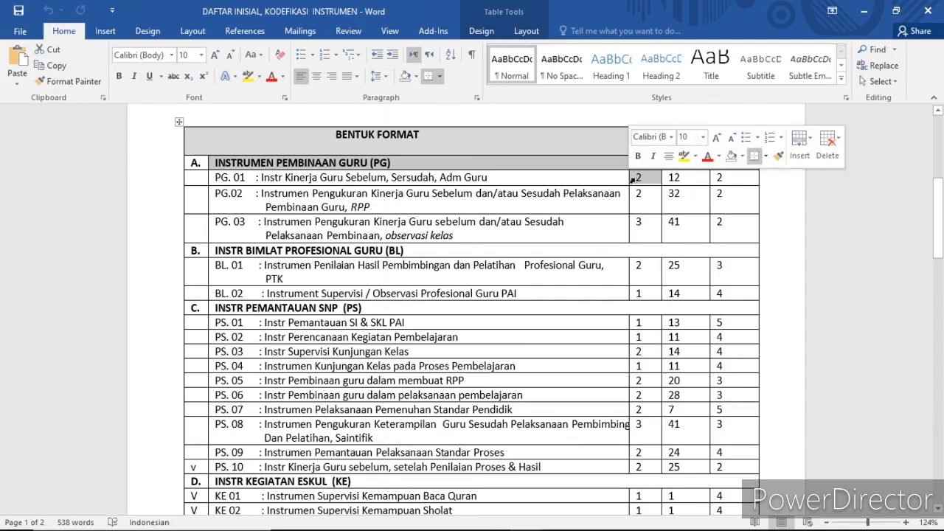
pyautogui.click(632, 179)
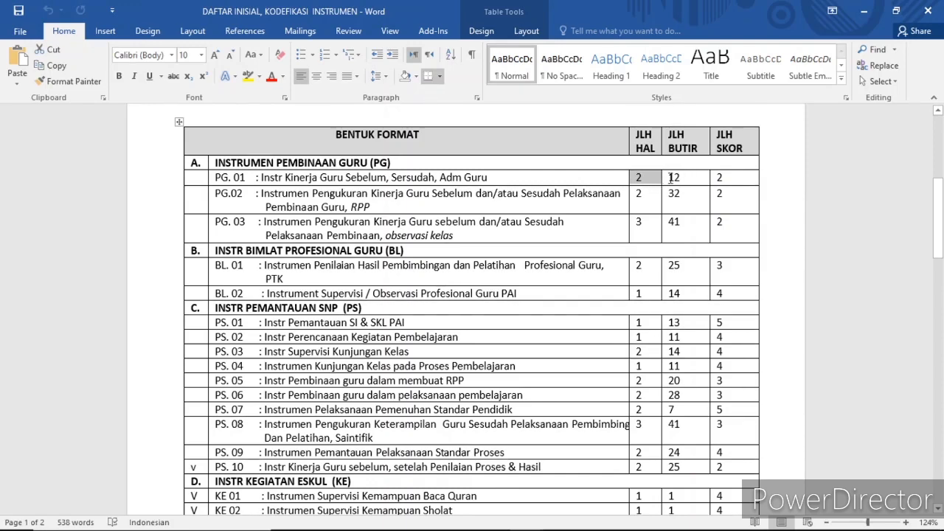
# Highlight the JLH BUTIR and JLH SKOR values in the PG. 01 row and clear the selection.
pyautogui.moveTo(670, 177); pyautogui.dragTo(716, 177)
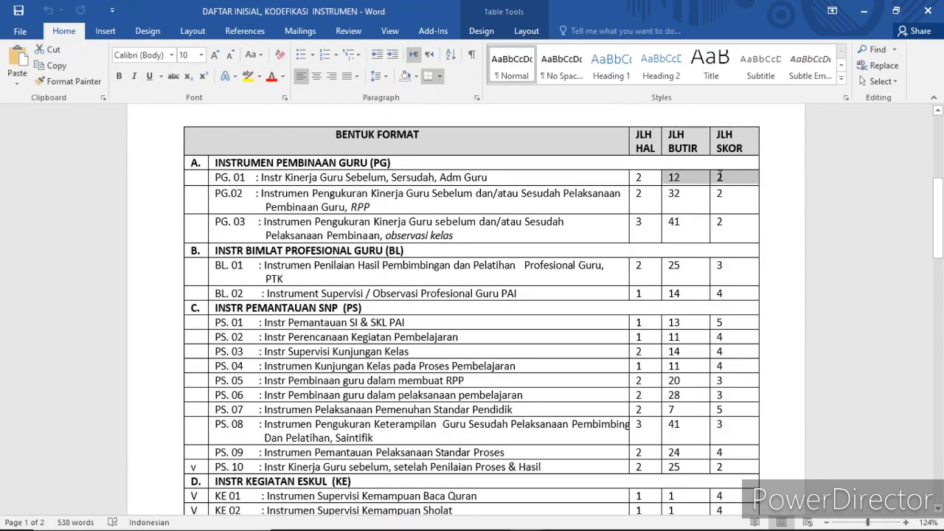
pyautogui.click(717, 177)
pyautogui.moveTo(719, 177); pyautogui.dragTo(722, 177)
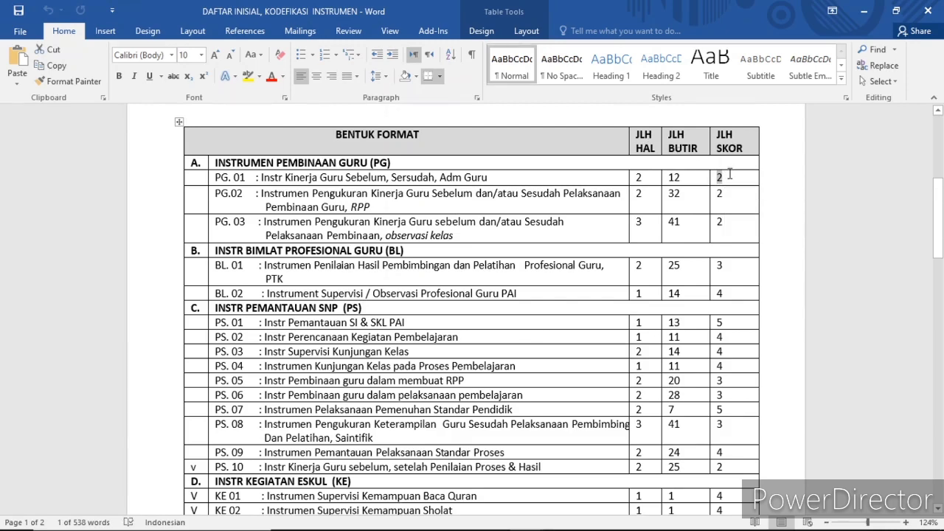
pyautogui.click(729, 177)
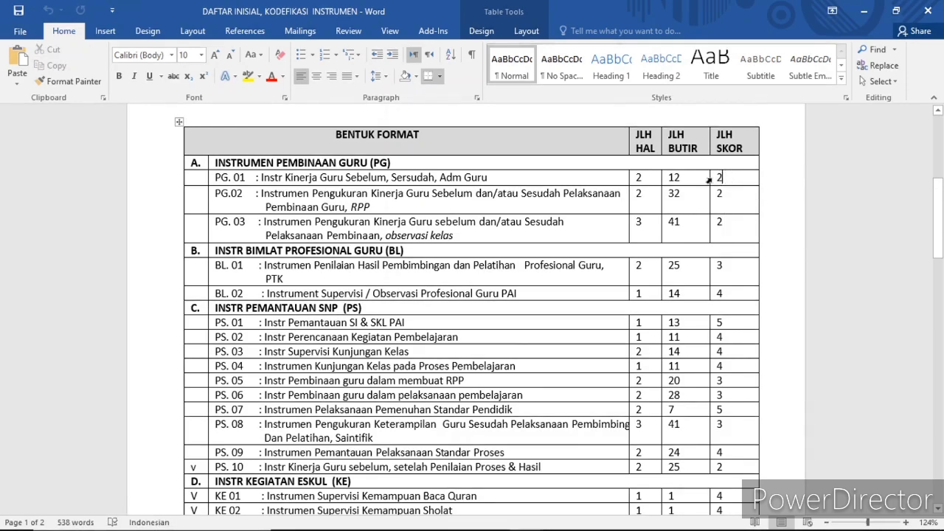
# Examine the sub-instrument table from the PG section to the UP section and return to its upper rows.
pyautogui.scroll(-1, 708, 181)
pyautogui.scroll(1, 707, 181)
pyautogui.scroll(-4, 703, 174)
pyautogui.scroll(-1, 703, 174)
pyautogui.scroll(5, 704, 174)
pyautogui.scroll(-4, 591, 257)
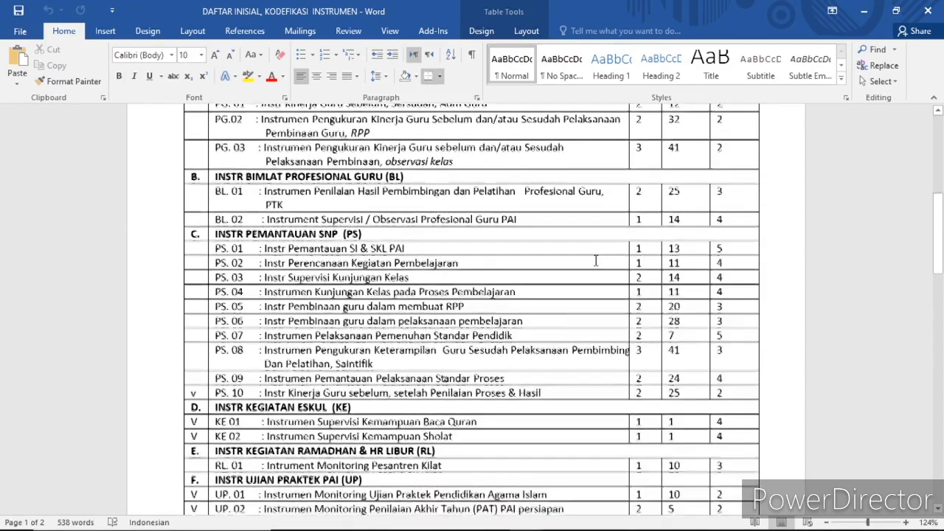
pyautogui.scroll(3, 592, 256)
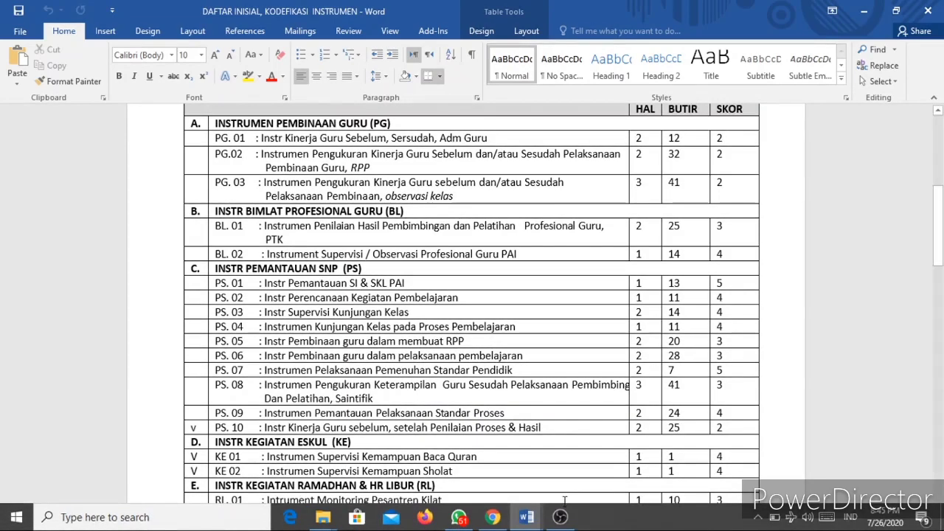
# Switch to the document 1 PG. 01 Instr Kinerja Guru Sebelum, Sersudah, Adm Guru and look over its form and scoring table.
pyautogui.moveTo(521, 521)
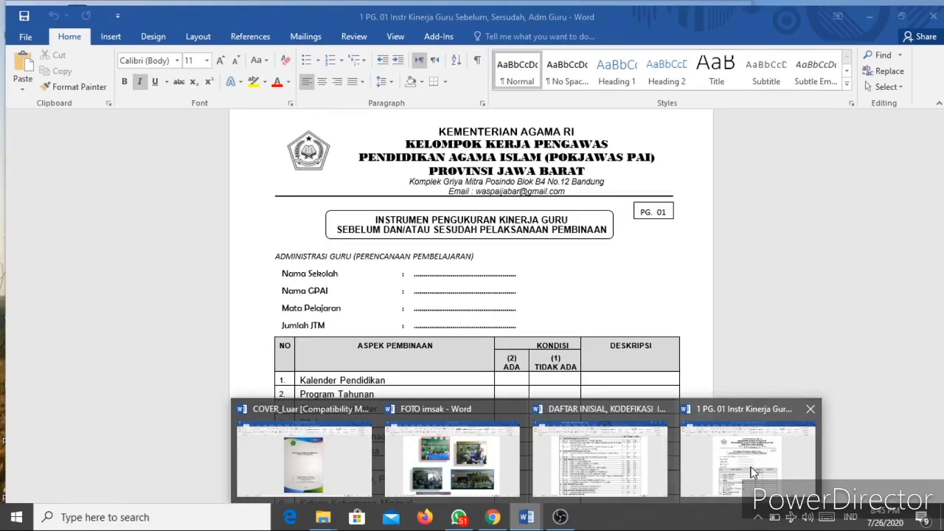
pyautogui.click(752, 472)
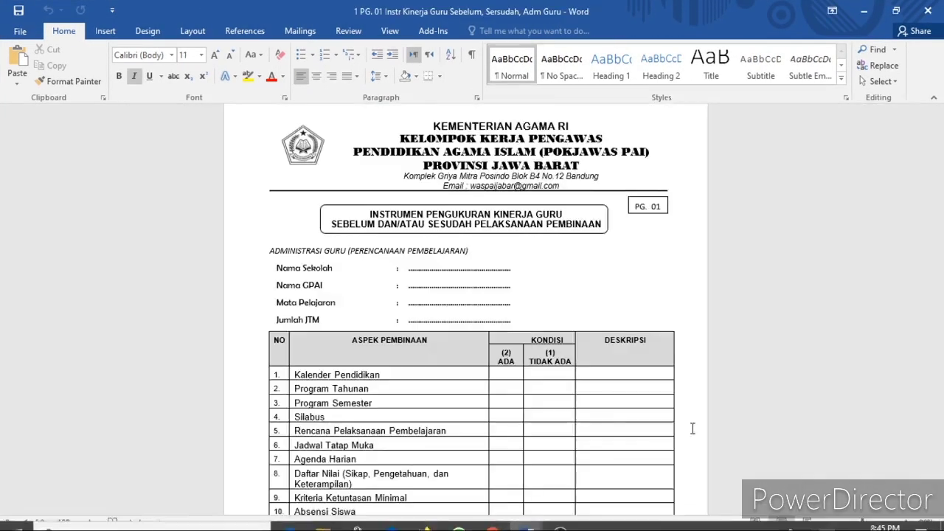
pyautogui.scroll(2, 696, 406)
pyautogui.scroll(-6, 696, 406)
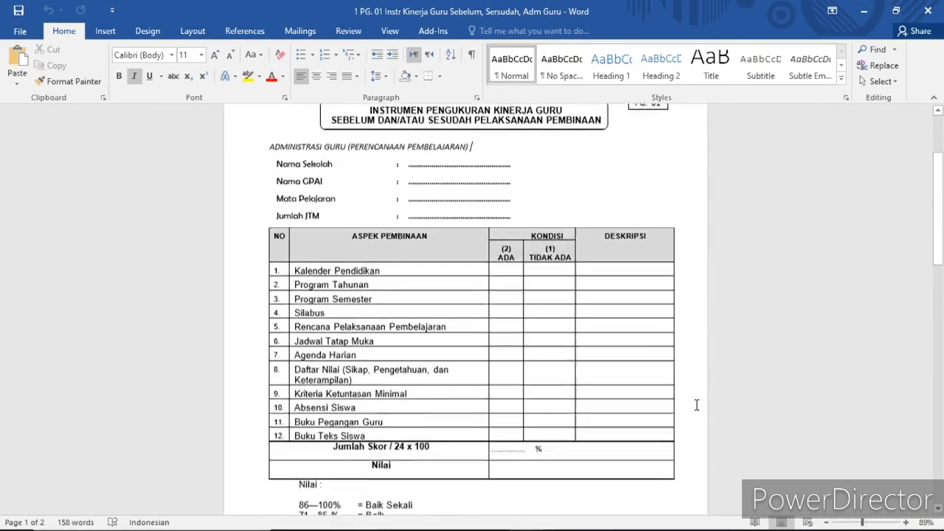
pyautogui.scroll(5, 696, 406)
pyautogui.scroll(1, 696, 404)
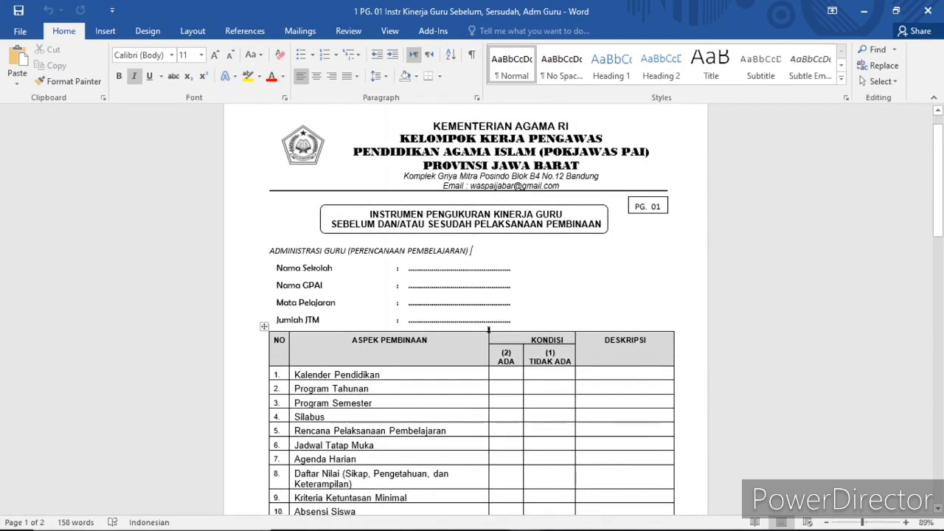
# Point out the form title INSTRUMEN PENGUKURAN KINERJA GURU, highlight text in the PG. 01 code box and clear the selection.
pyautogui.click(450, 299)
pyautogui.moveTo(373, 213)
pyautogui.mouseDown()
pyautogui.moveTo(435, 225)
pyautogui.moveTo(611, 229)
pyautogui.moveTo(400, 226)
pyautogui.moveTo(350, 211)
pyautogui.moveTo(371, 218)
pyautogui.mouseUp()
pyautogui.click(371, 218)
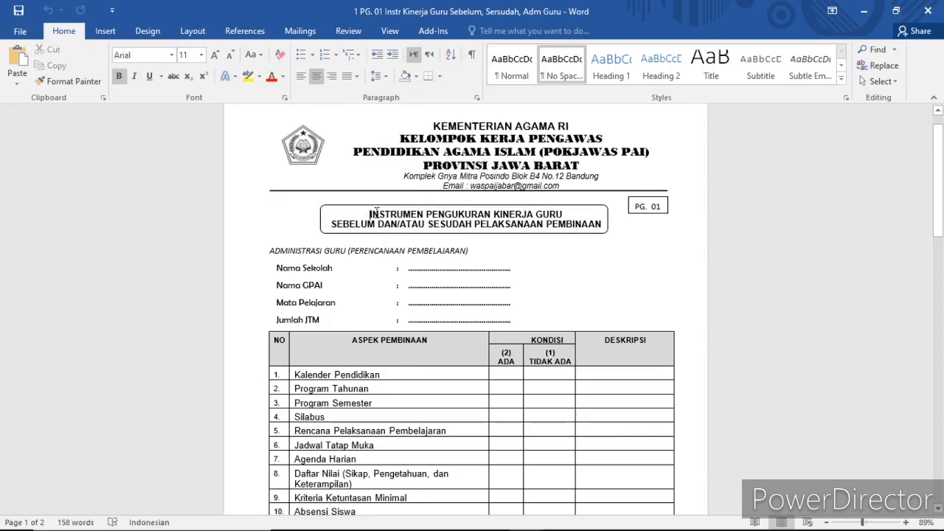
pyautogui.click(636, 207)
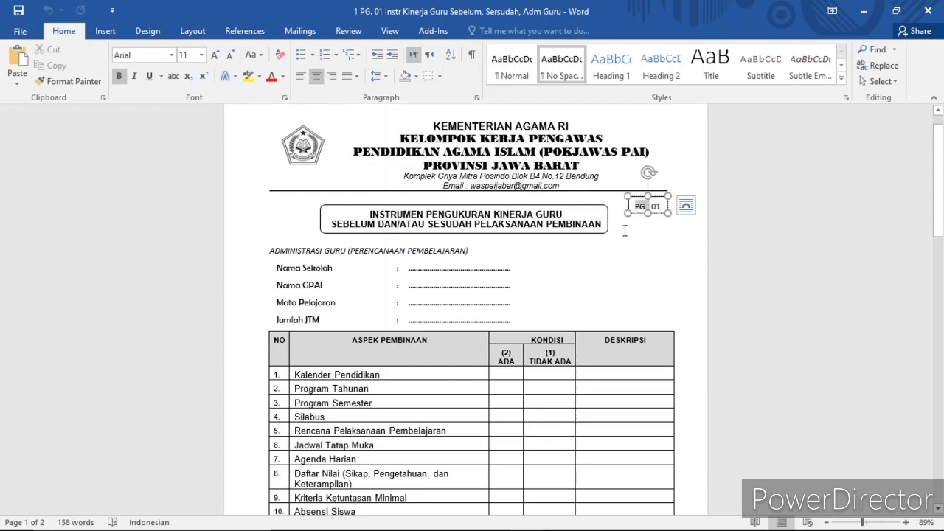
pyautogui.moveTo(625, 231); pyautogui.dragTo(638, 258)
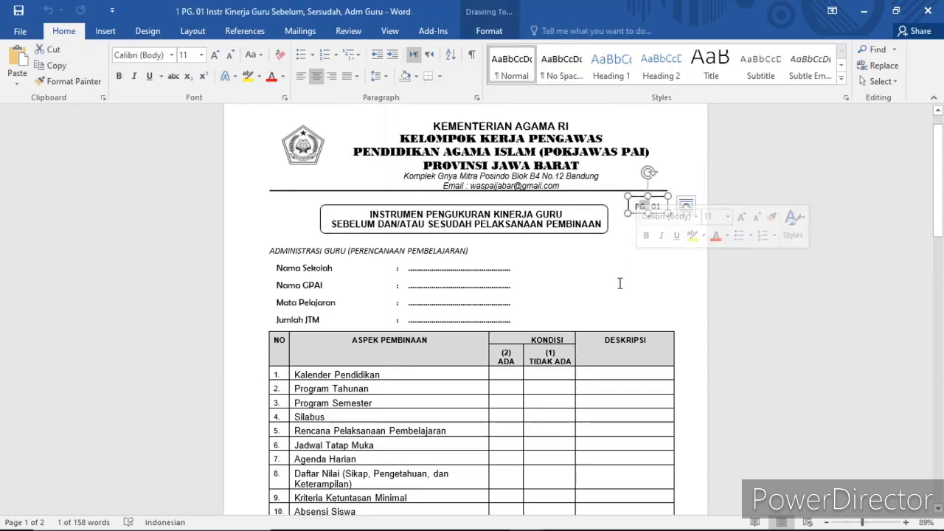
pyautogui.click(588, 284)
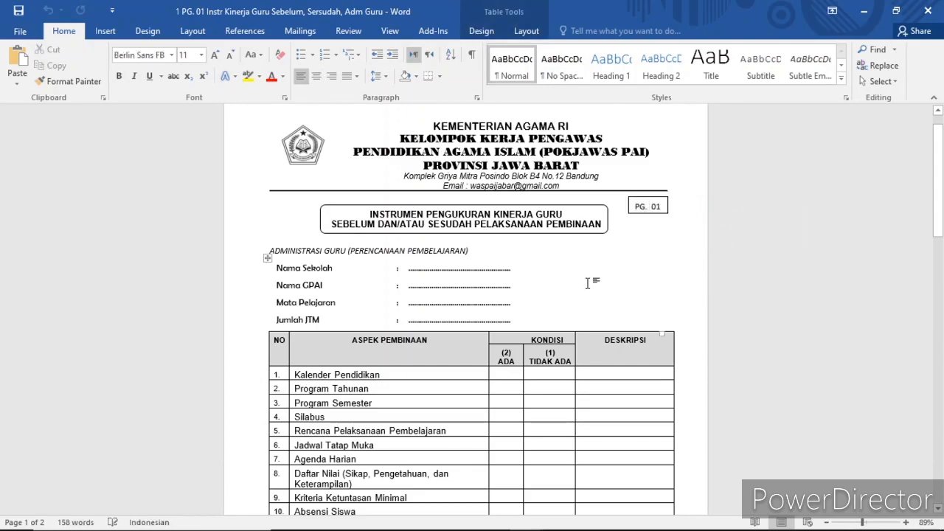
# Highlight the form from the KEMENTERIAN AGAMA RI letterhead through the identity fields and clear the selection.
pyautogui.scroll(-6, 587, 283)
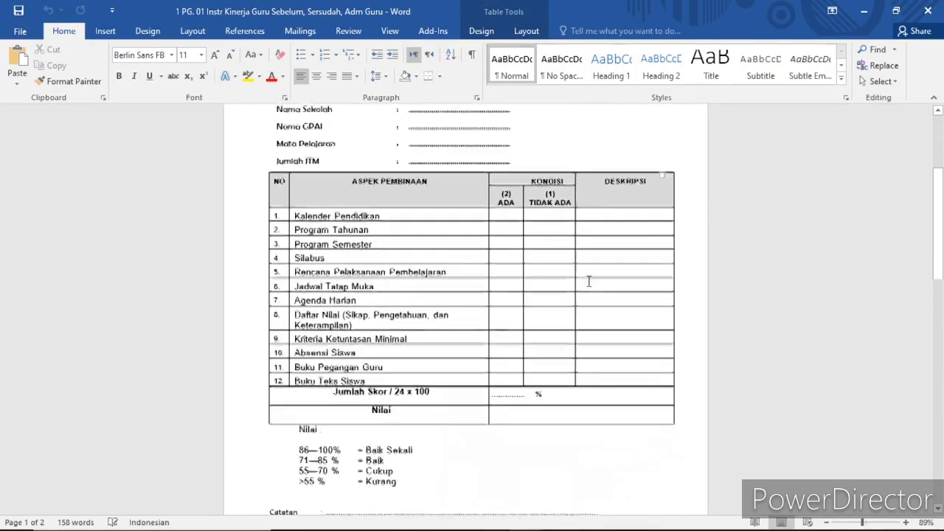
pyautogui.scroll(6, 588, 281)
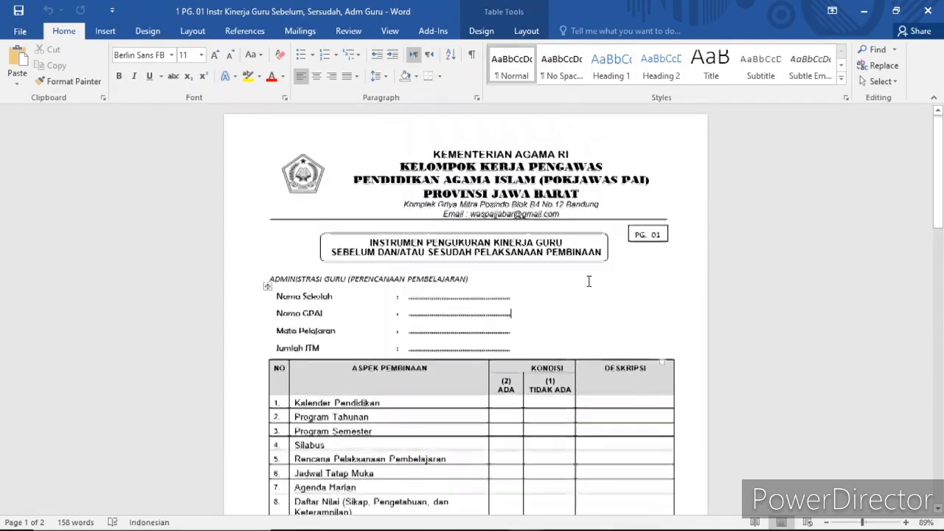
pyautogui.scroll(1, 588, 281)
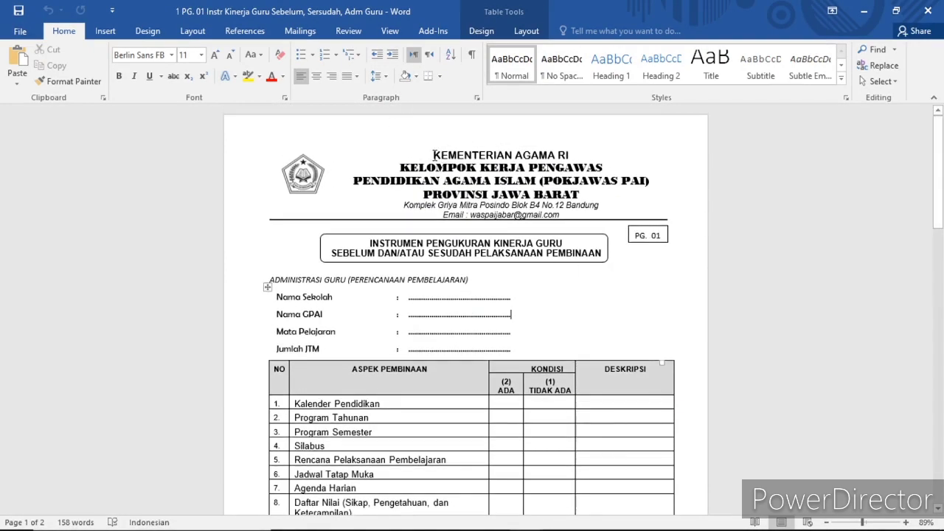
pyautogui.moveTo(434, 155); pyautogui.dragTo(615, 287)
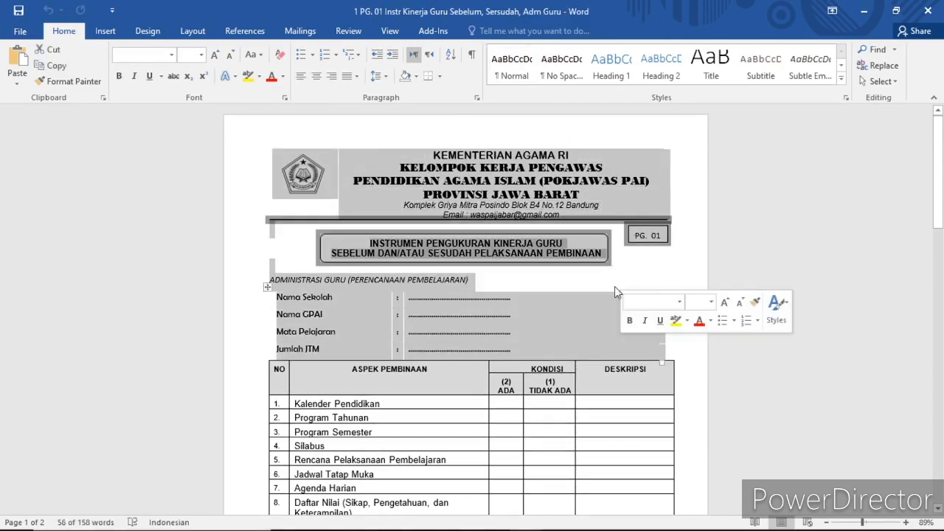
pyautogui.click(642, 273)
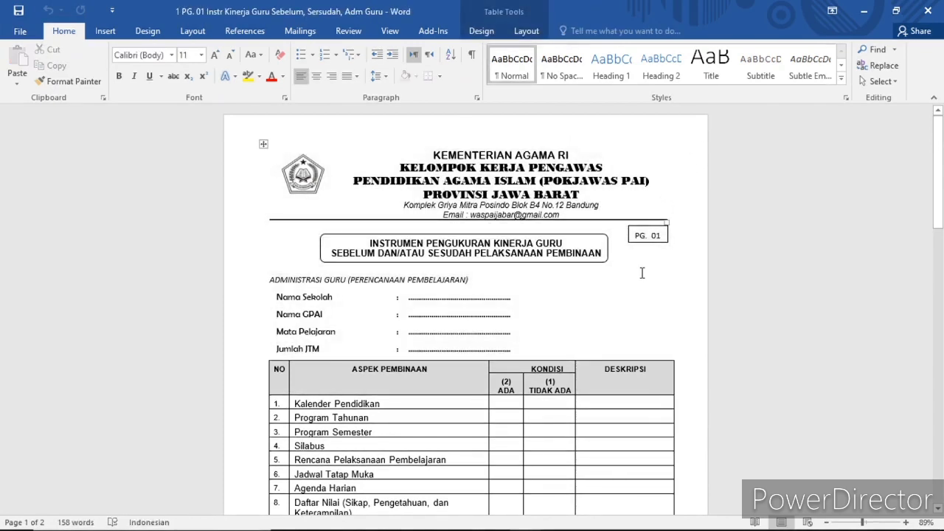
# Examine the PG. 01 form from its letterhead down to the Jumlah Skor row of the ASPEK PEMBINAAN table.
pyautogui.scroll(-3, 641, 272)
pyautogui.scroll(2, 641, 274)
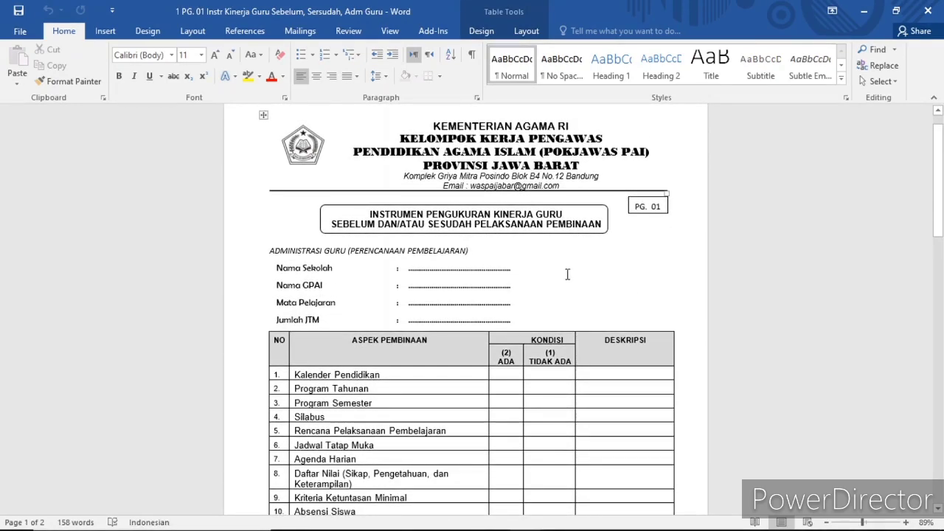
pyautogui.scroll(1, 582, 274)
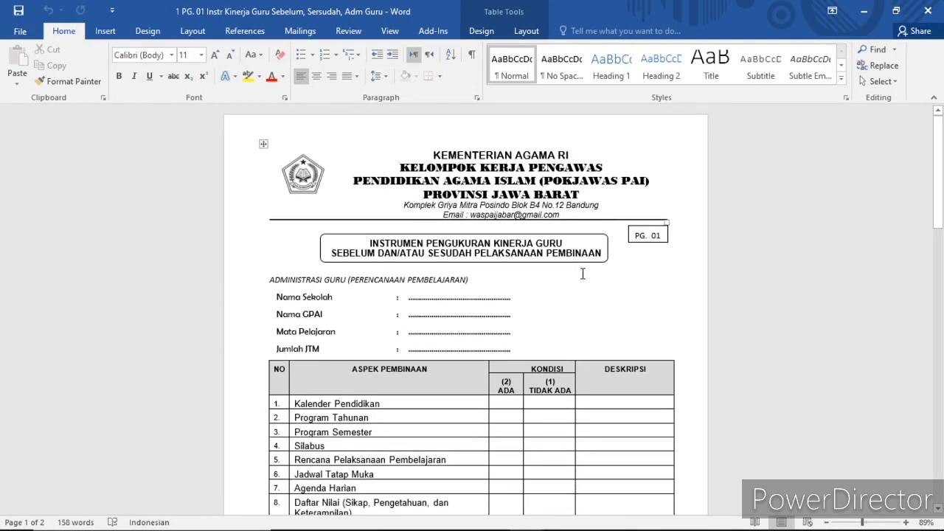
pyautogui.scroll(-3, 583, 274)
pyautogui.scroll(3, 583, 274)
pyautogui.scroll(-3, 583, 274)
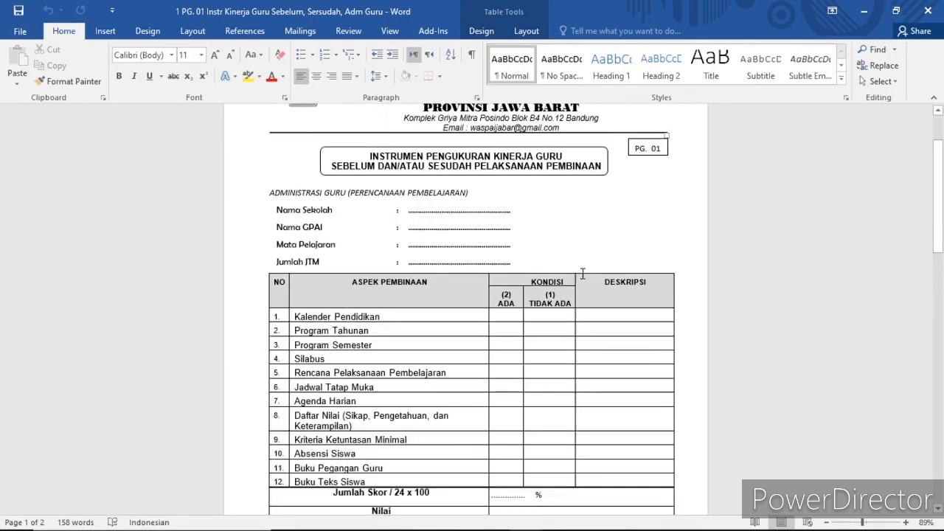
pyautogui.scroll(2, 583, 274)
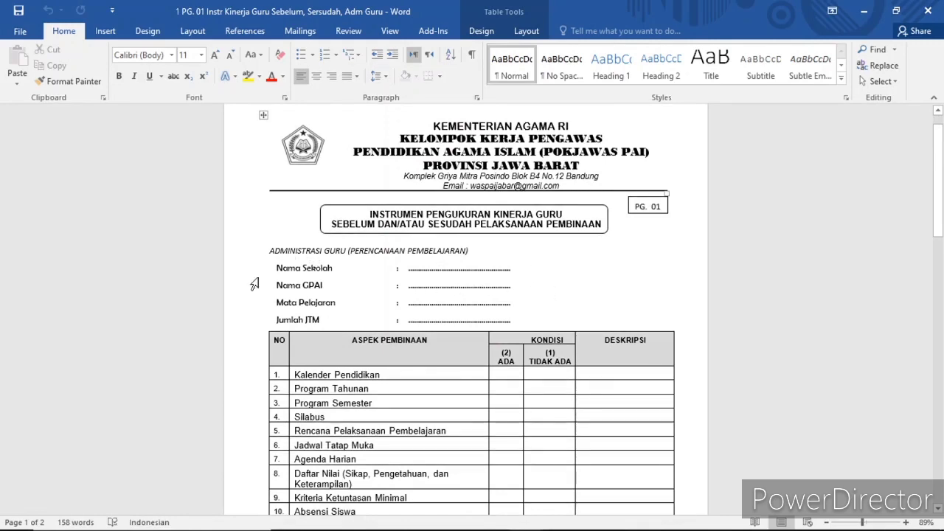
pyautogui.scroll(-2, 490, 256)
pyautogui.scroll(3, 498, 256)
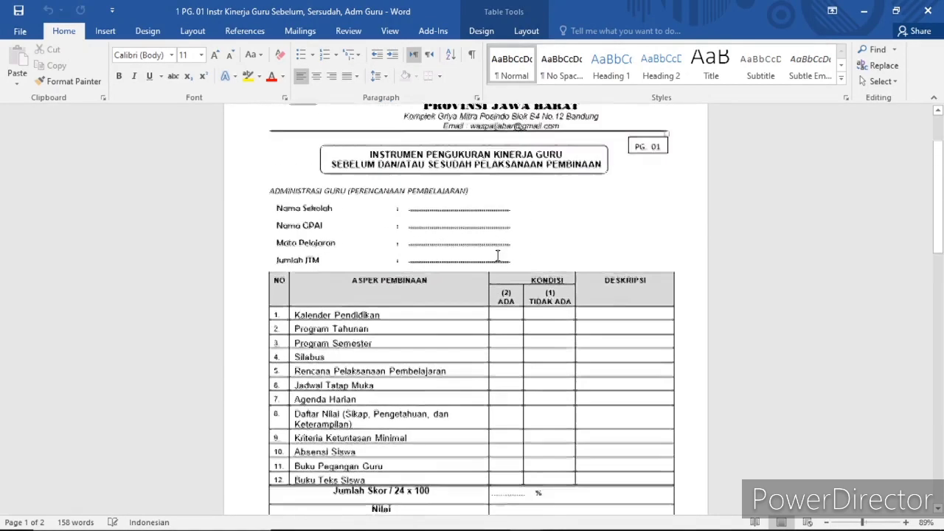
pyautogui.scroll(-3, 498, 256)
pyautogui.scroll(1, 426, 255)
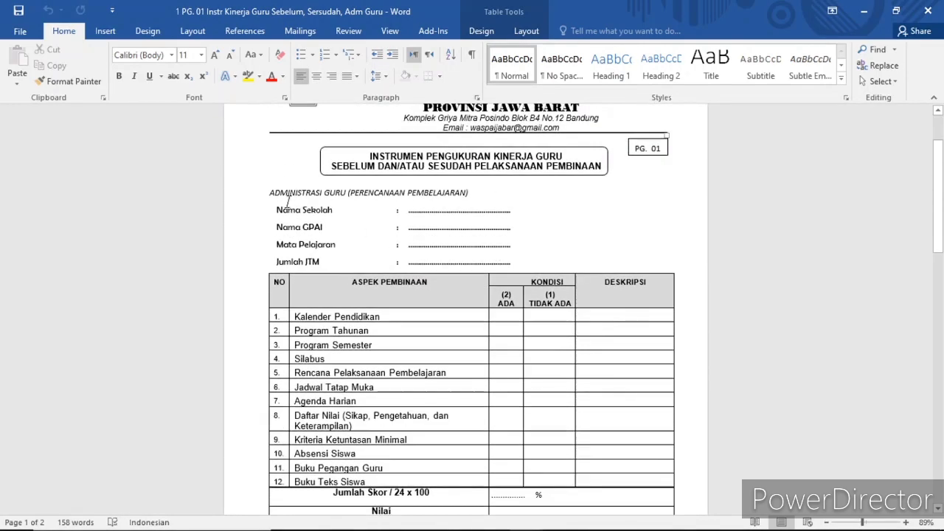
# Highlight the Nama Sekolah to Jumlah JTM fields and the ASPEK PEMBINAAN rows from Kalender Pendidikan to Buku Teks Siswa, clearing each selection.
pyautogui.moveTo(278, 210); pyautogui.dragTo(354, 256)
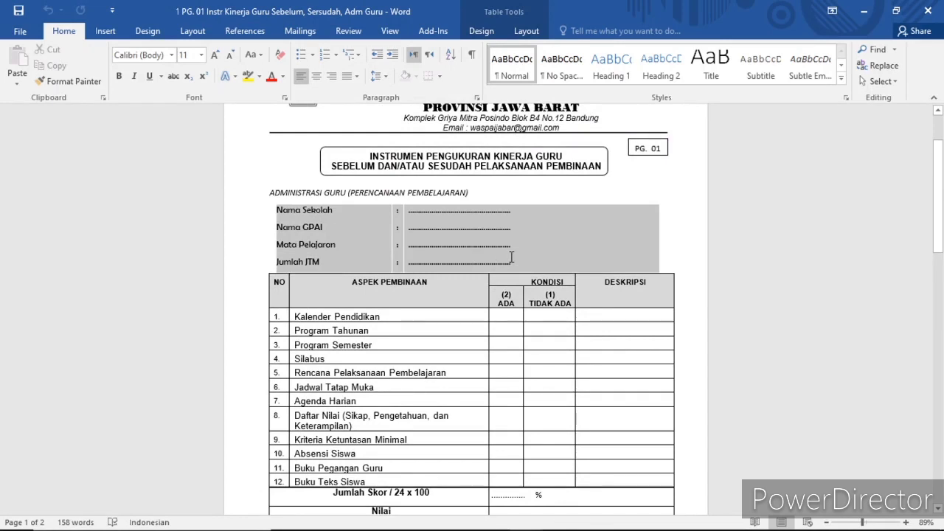
pyautogui.click(609, 188)
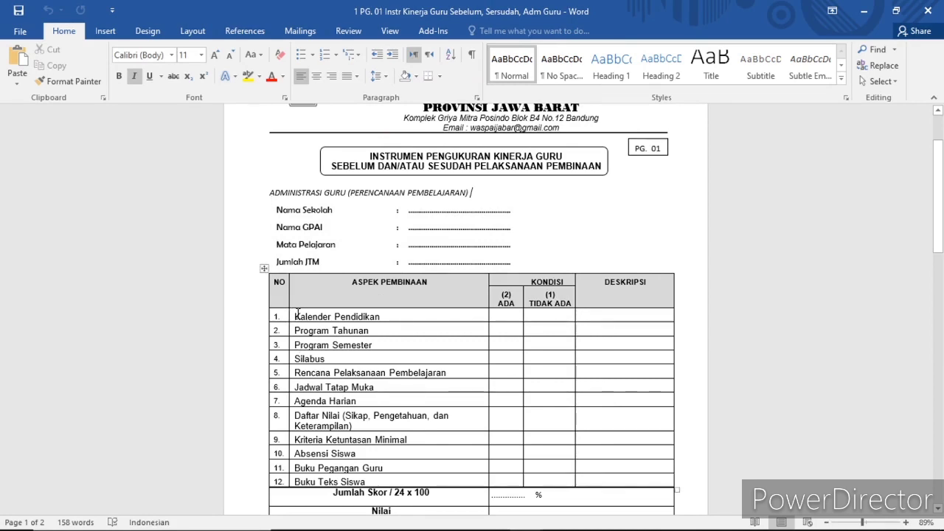
pyautogui.moveTo(296, 316); pyautogui.dragTo(365, 487)
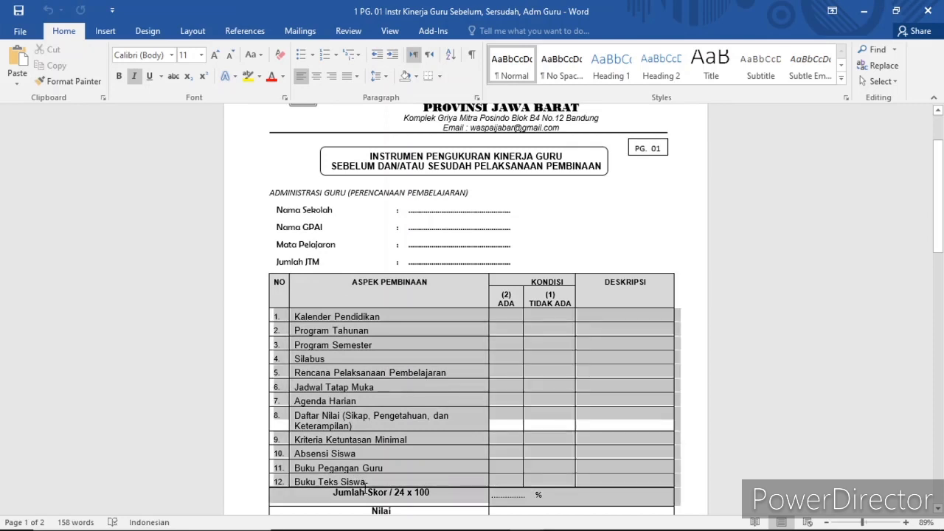
pyautogui.moveTo(366, 481); pyautogui.dragTo(372, 290)
pyautogui.click(605, 213)
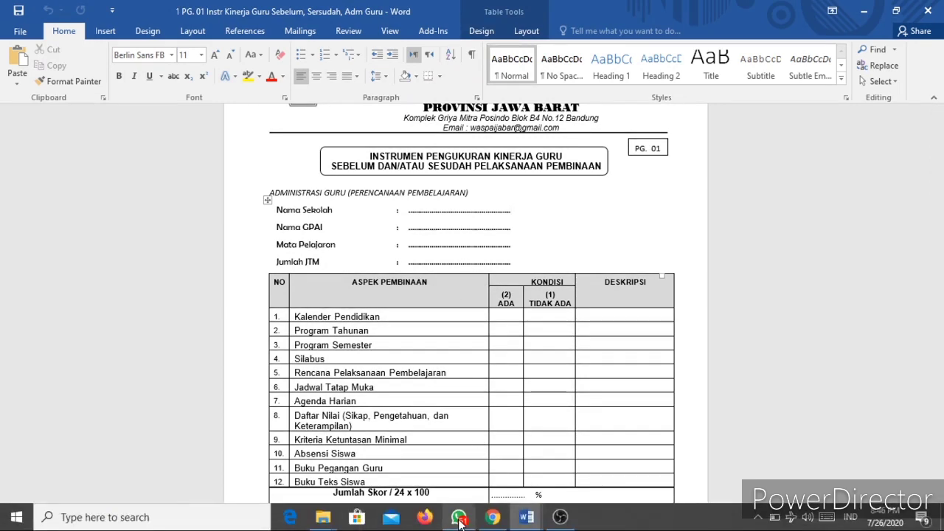
# Switch to the Google Chrome window with the new tab.
pyautogui.moveTo(466, 504)
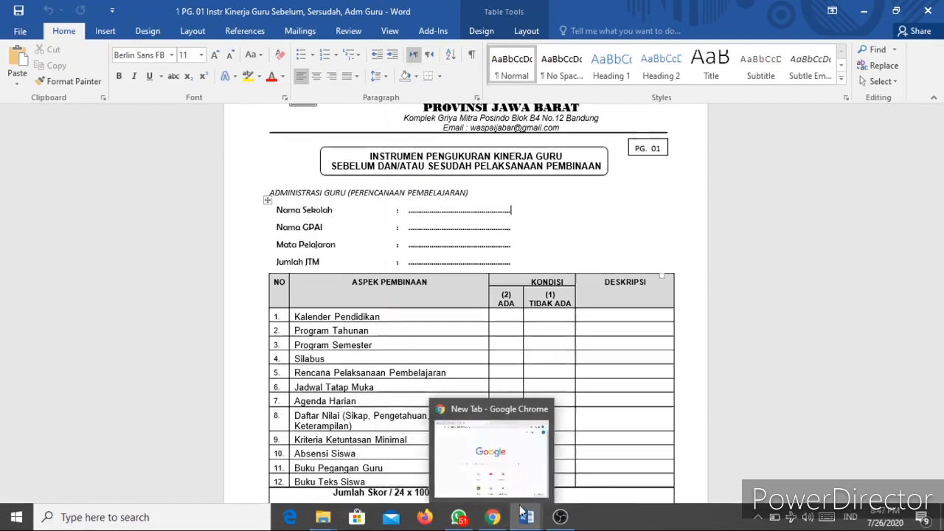
pyautogui.click(491, 520)
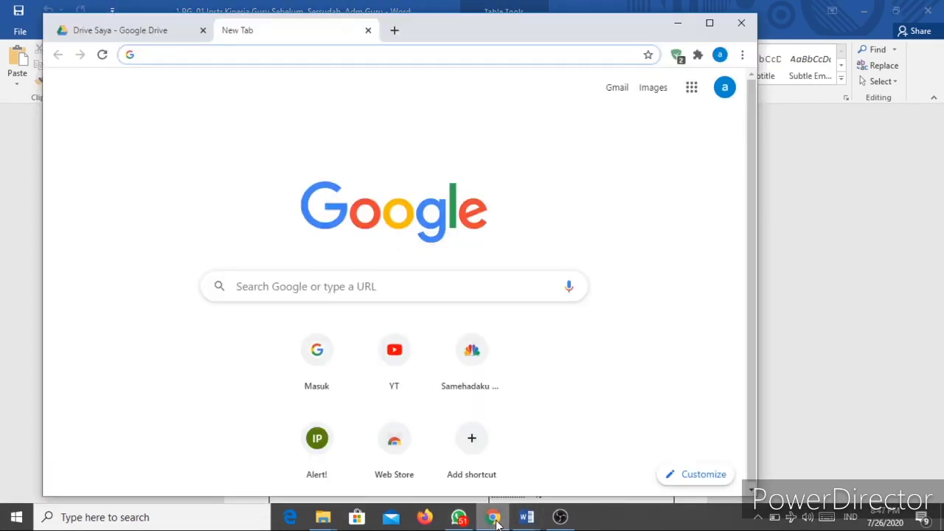
pyautogui.moveTo(491, 522)
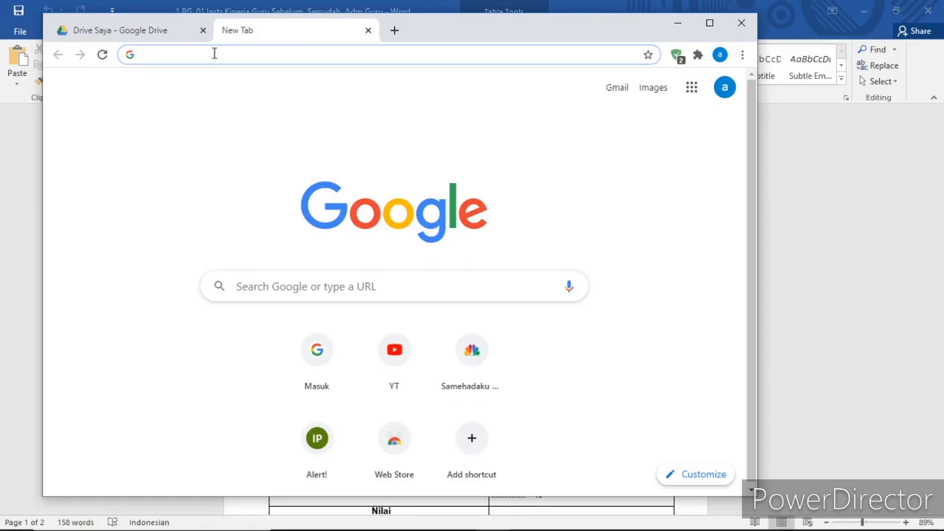
pyautogui.write('D')
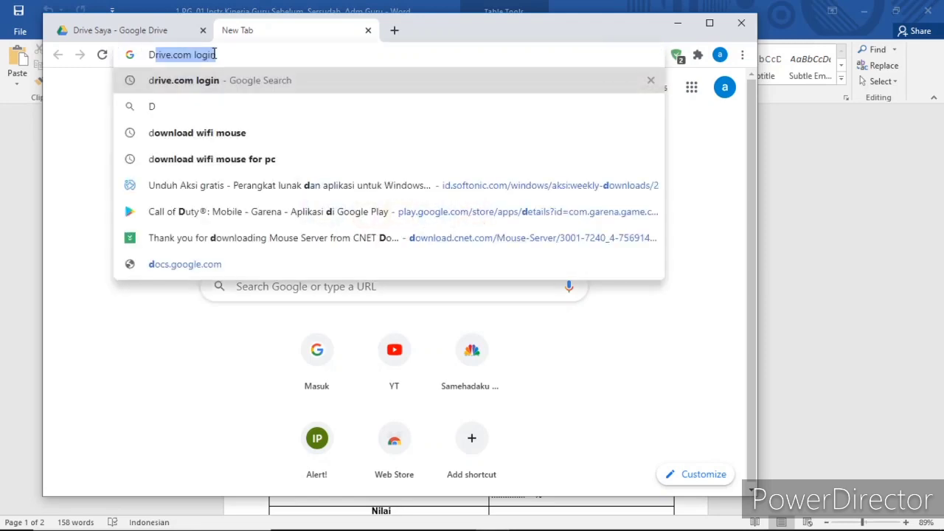
pyautogui.write('RI')
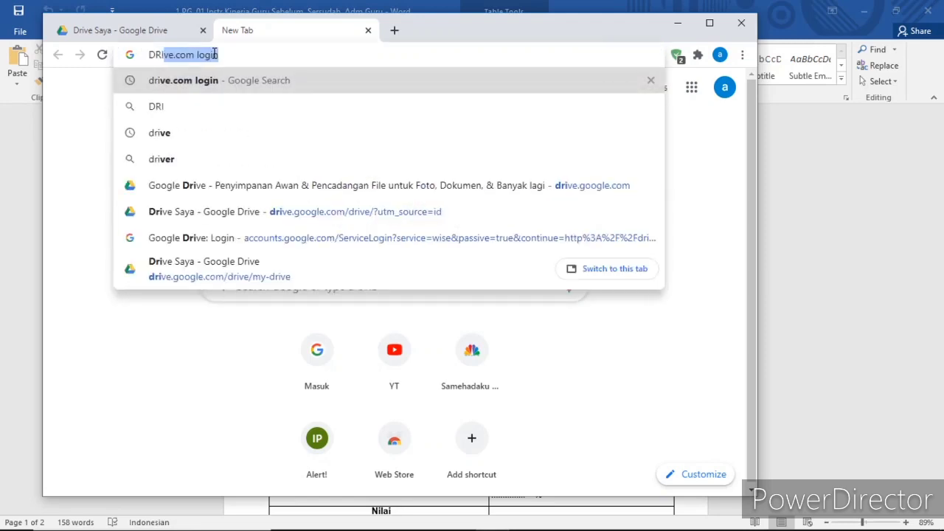
pyautogui.write('VE')
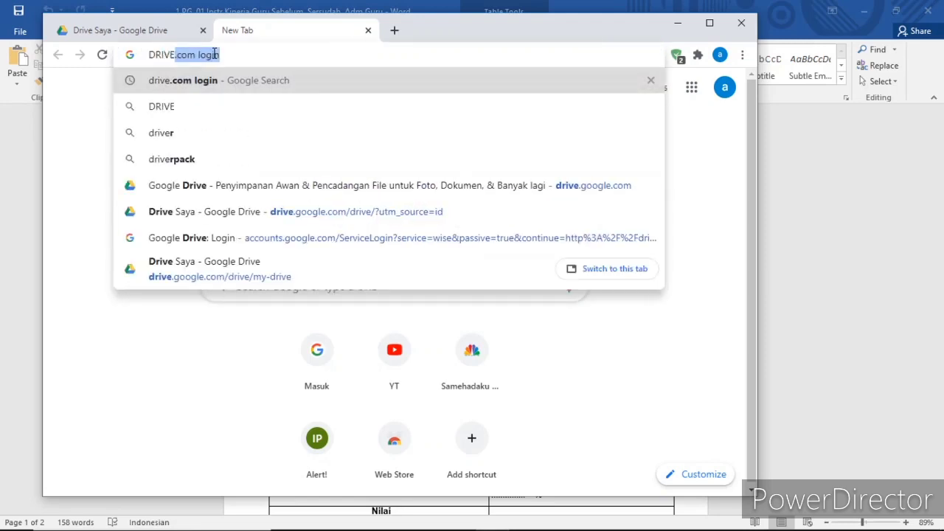
pyautogui.press('BackSpace')
pyautogui.press('BackSpace')
pyautogui.press('BackSpace')
pyautogui.press('BackSpace')
pyautogui.press('BackSpace')
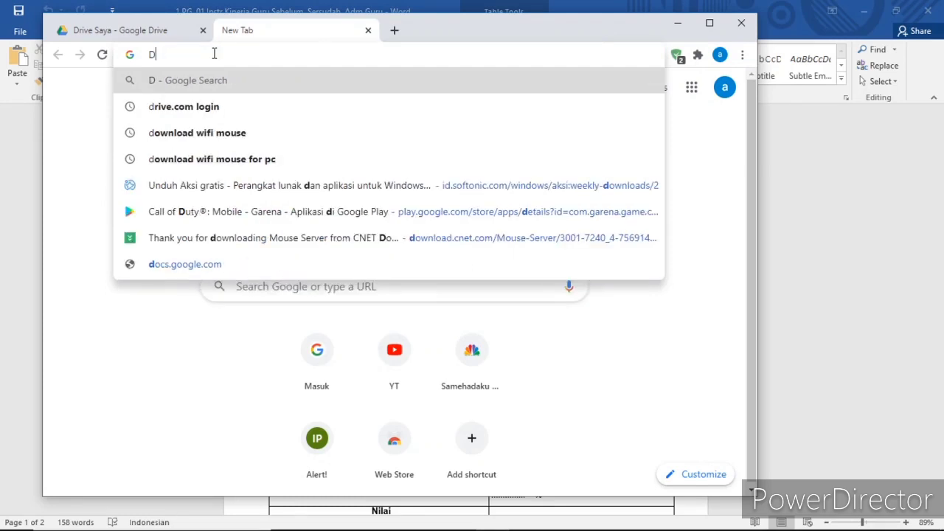
pyautogui.press('BackSpace')
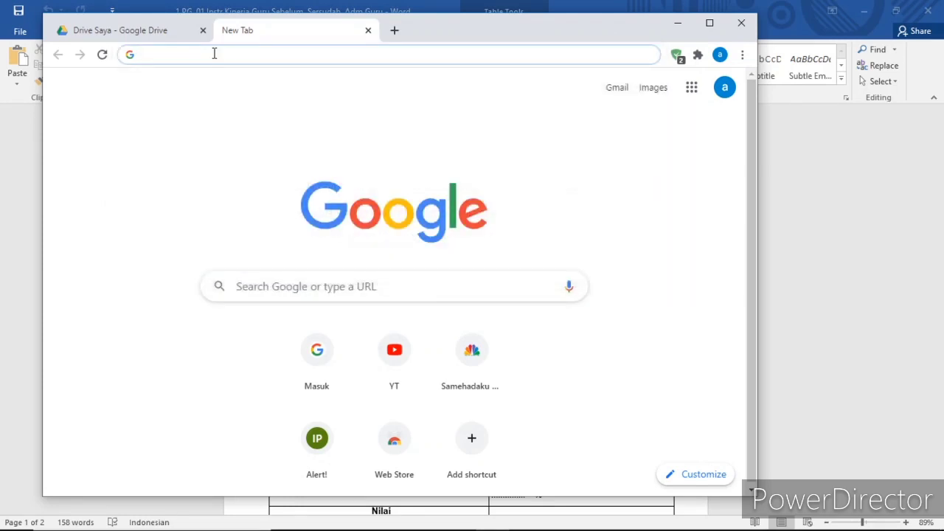
# Try to open the address "drive.com." in the new tab.
pyautogui.write('drive')
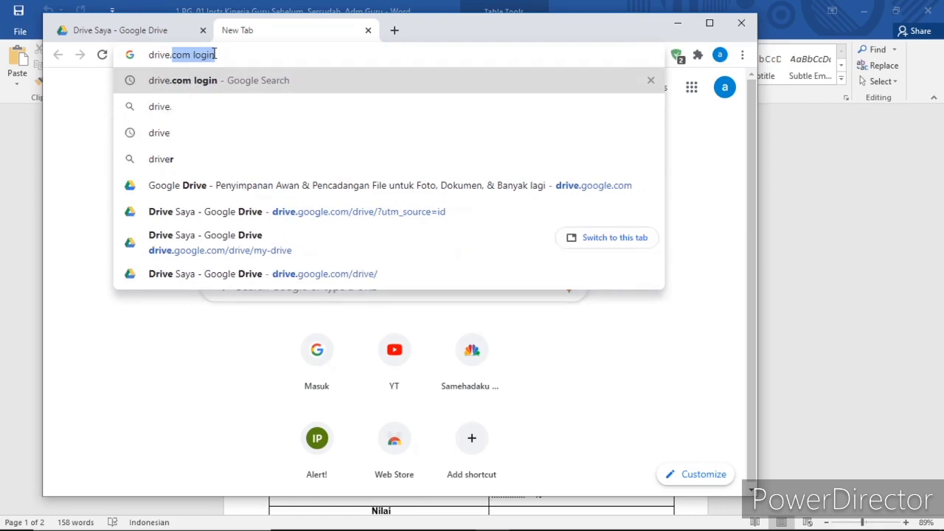
pyautogui.write('.')
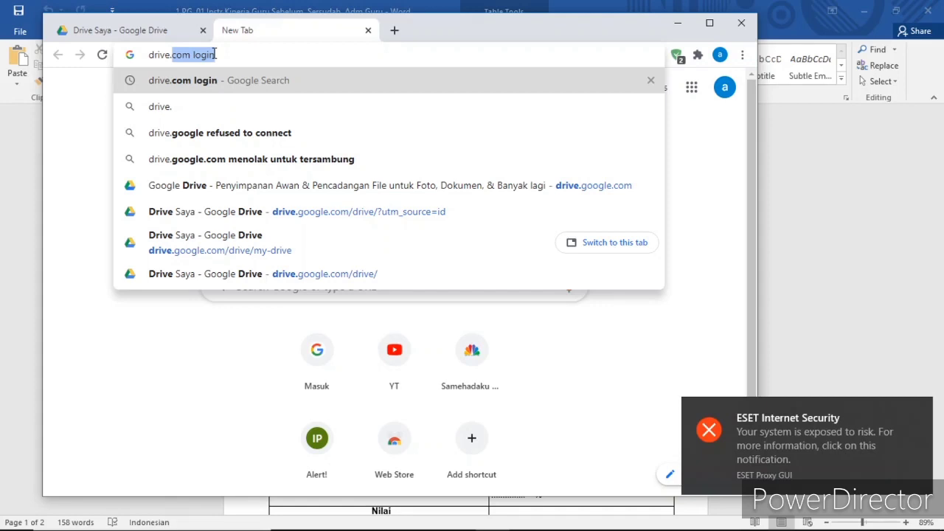
pyautogui.write('com')
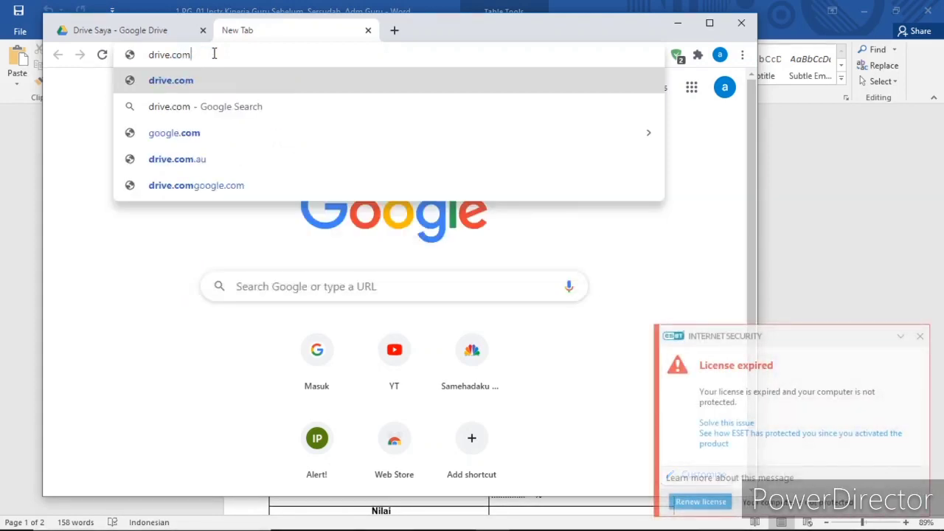
pyautogui.write('.')
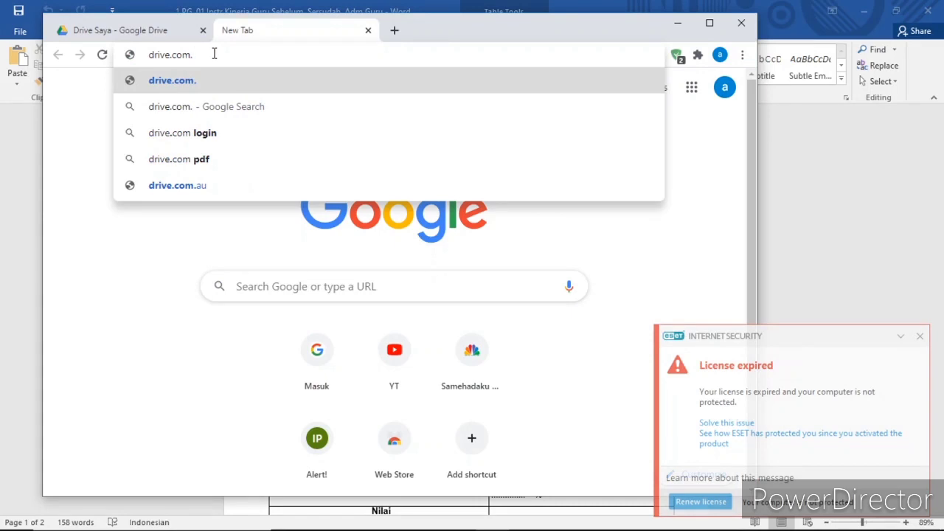
pyautogui.click(163, 87)
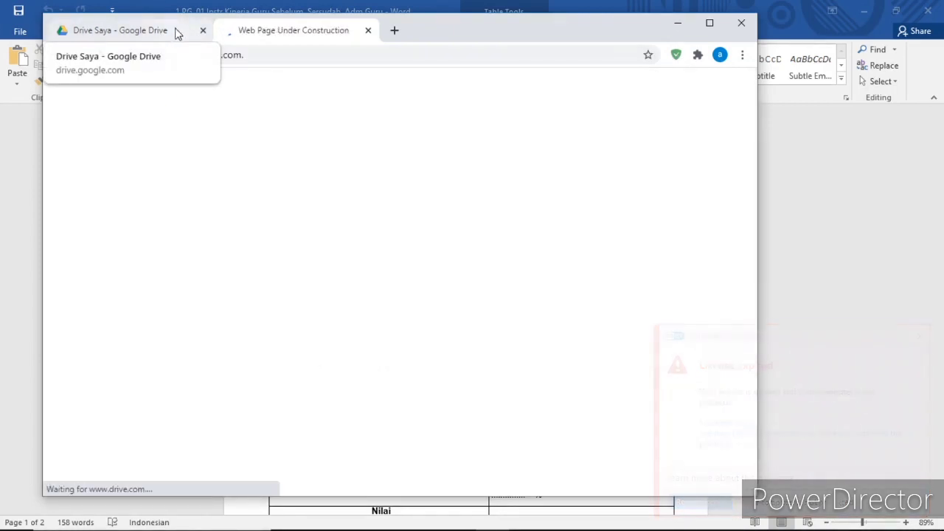
# Return to the Drive Saya page, closing the Web Page Under Construction tab, and reopen Drive from the Google apps list.
pyautogui.click(176, 31)
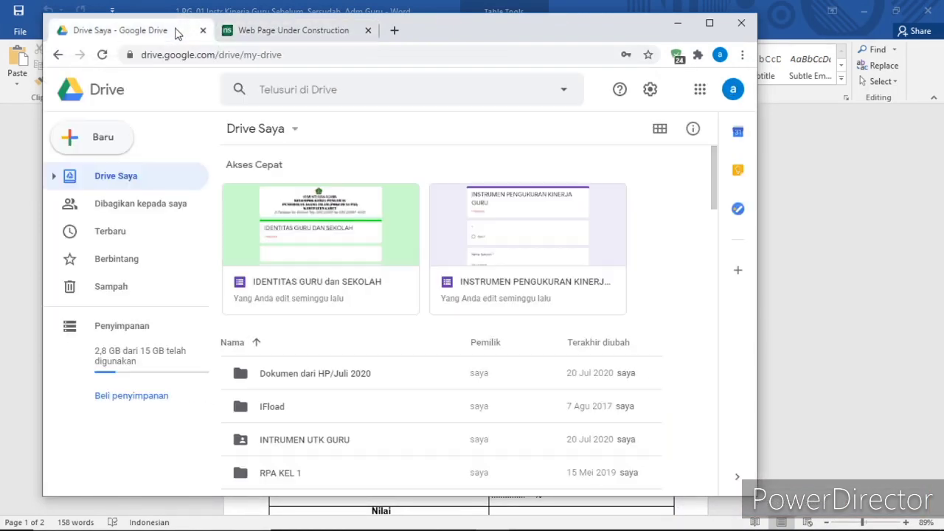
pyautogui.click(371, 30)
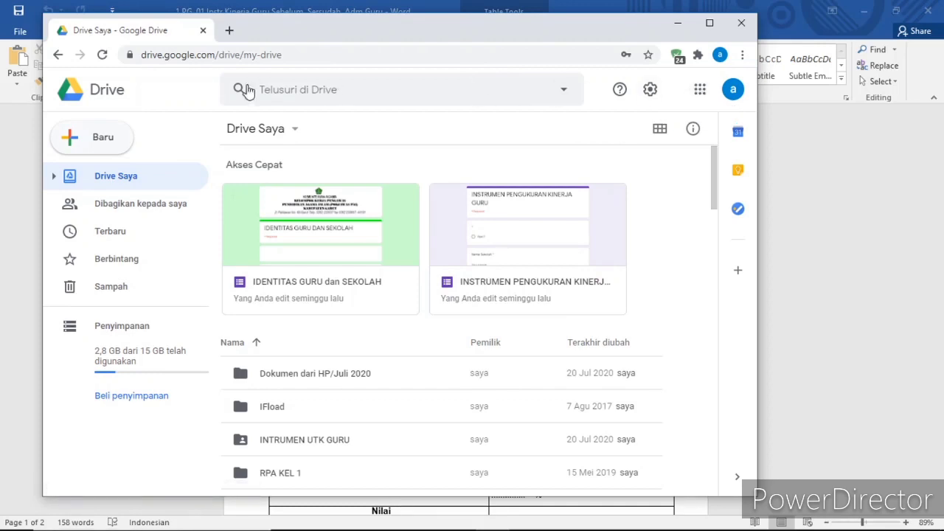
pyautogui.click(701, 90)
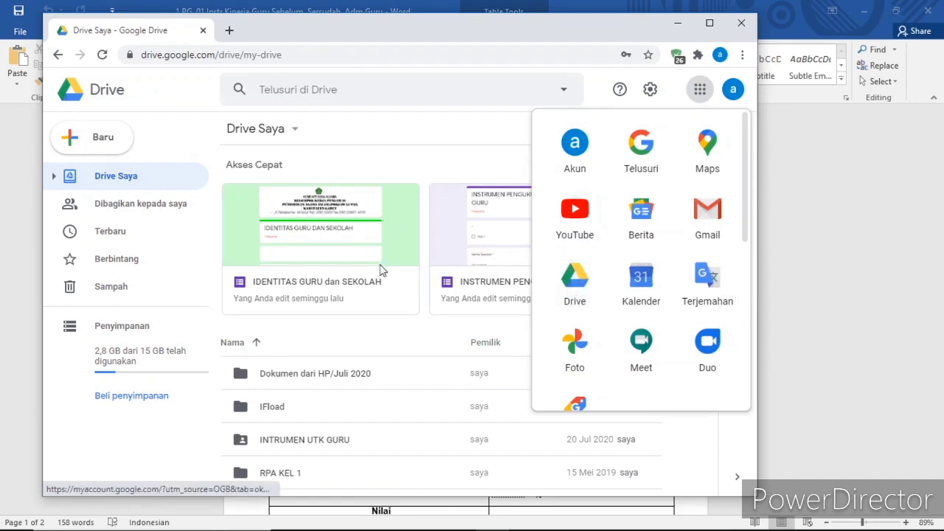
pyautogui.click(578, 283)
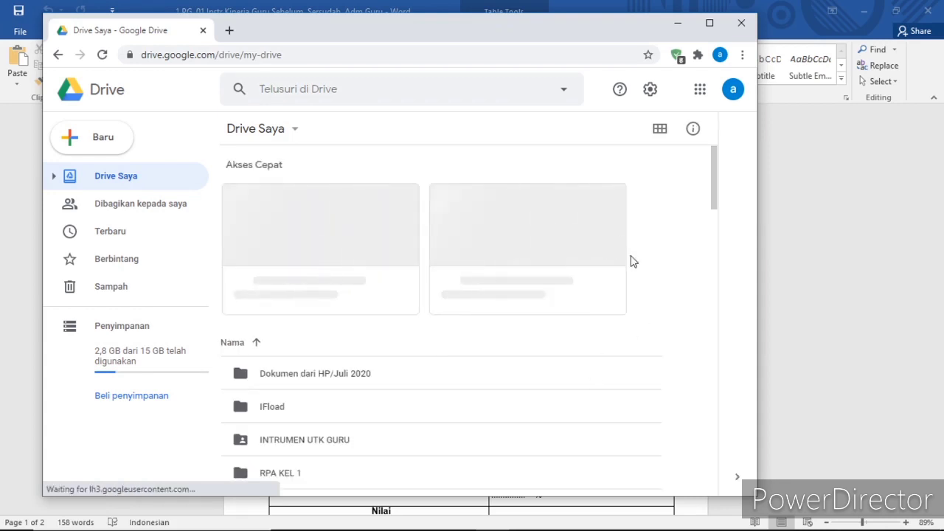
# Look through the Drive Saya file list down to the BUKU pedoman PDFs and return to Akses Cepat.
pyautogui.scroll(-6, 596, 262)
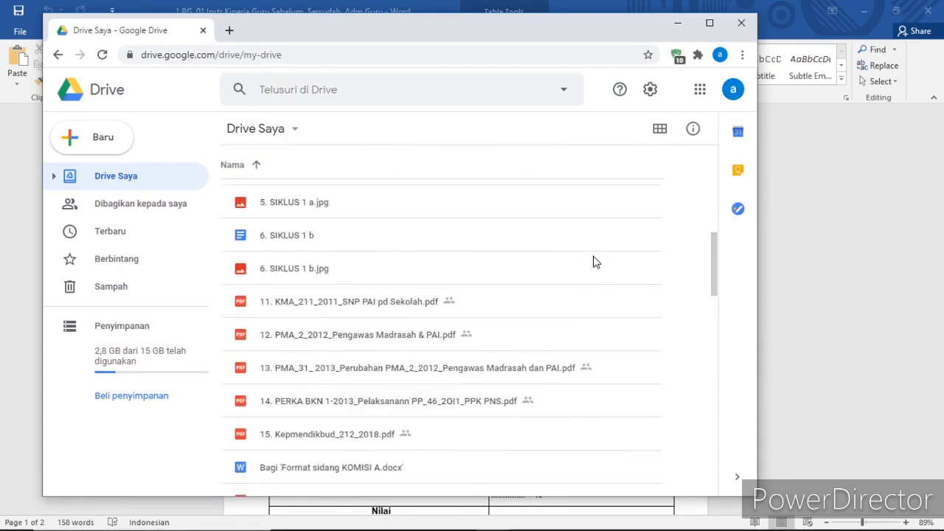
pyautogui.scroll(3, 596, 262)
pyautogui.scroll(3, 596, 261)
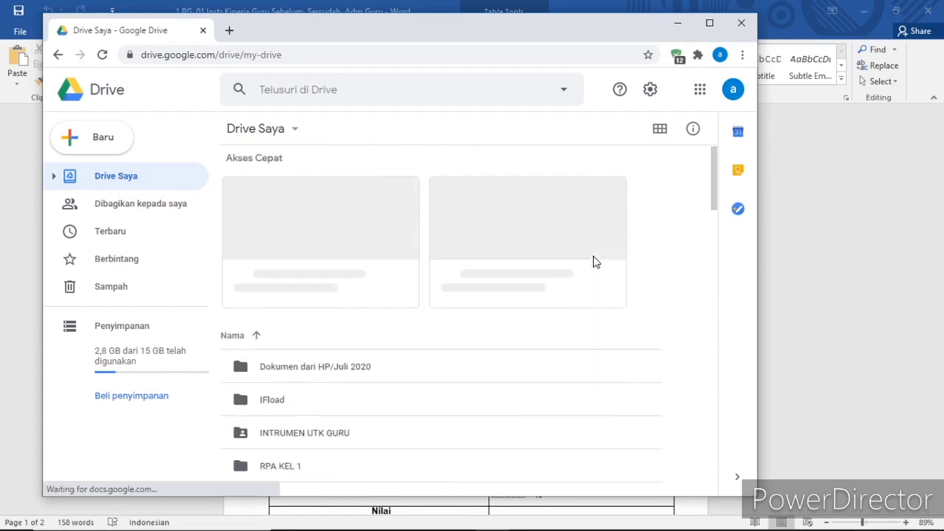
pyautogui.scroll(-5, 595, 262)
pyautogui.scroll(-6, 596, 262)
pyautogui.scroll(9, 596, 261)
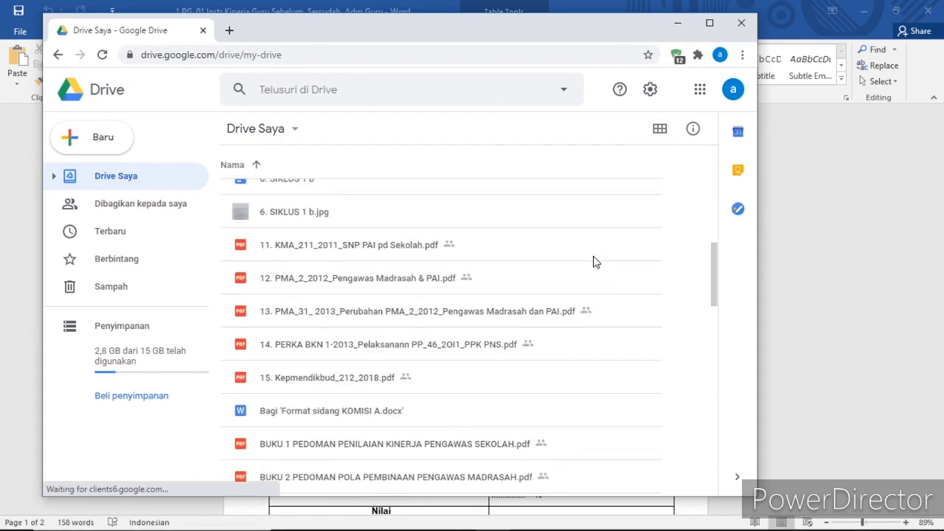
pyautogui.scroll(3, 596, 262)
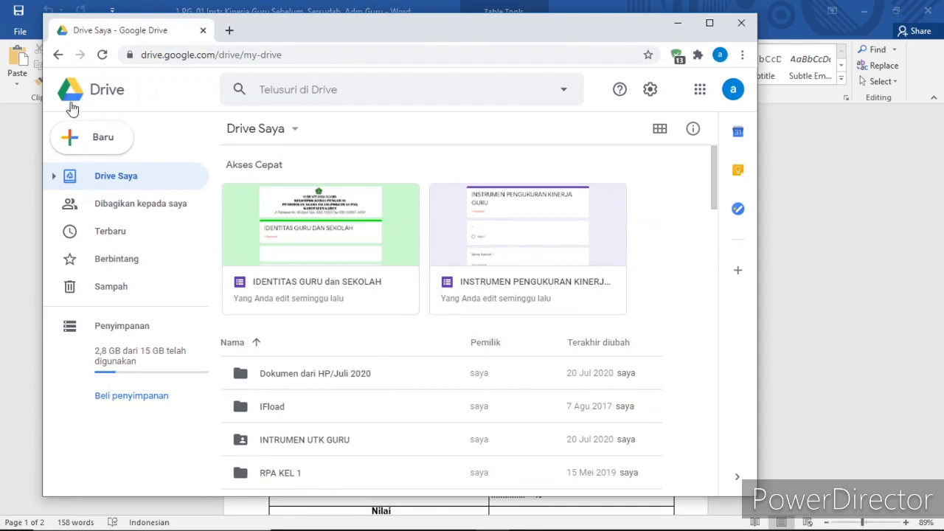
# Create a new blank Google Formulir in Drive Saya.
pyautogui.click(95, 142)
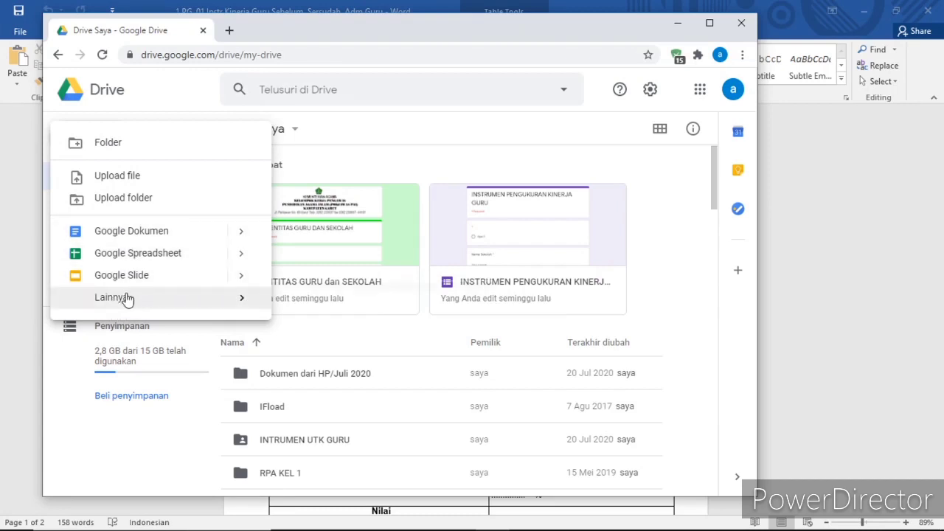
pyautogui.moveTo(122, 298)
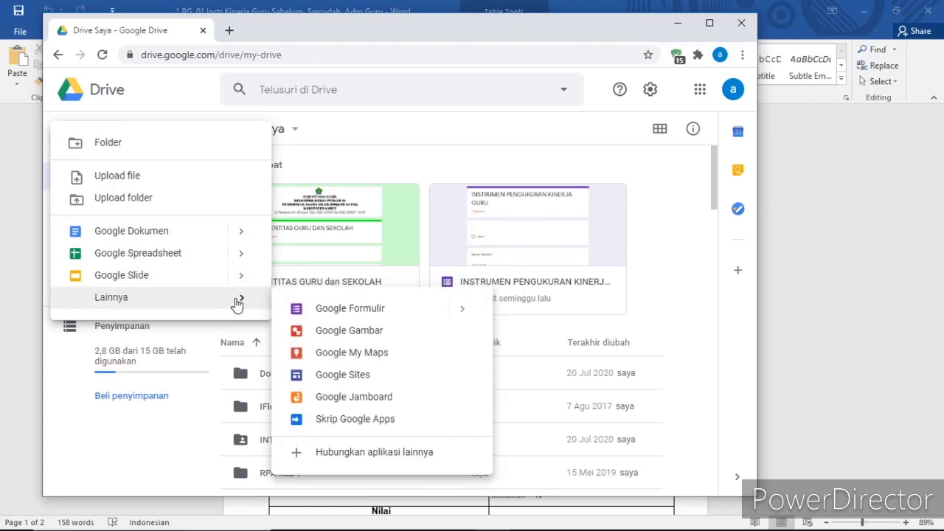
pyautogui.click(330, 312)
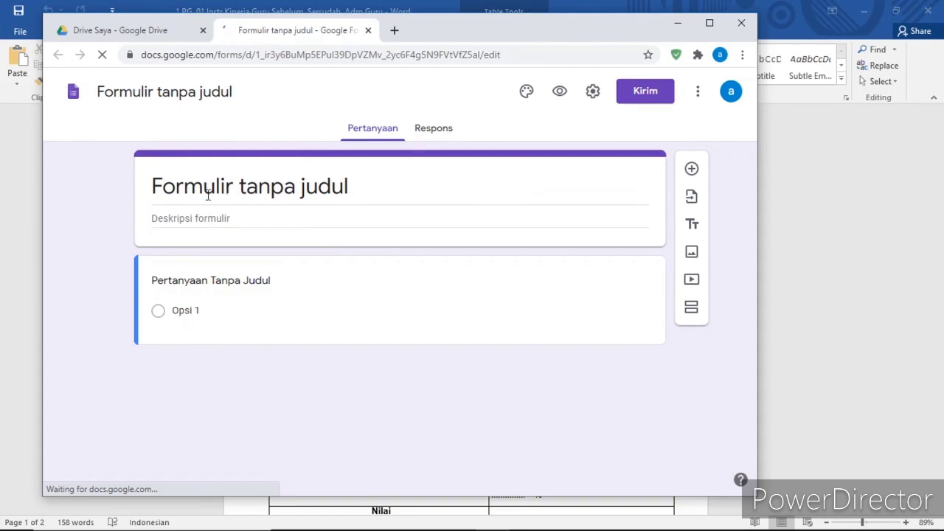
# Select the form's title for replacement and copy the heading "INSTRUMEN PENGUKURAN KINERJA GURU" from the PG. 01 document in Word.
pyautogui.click(162, 185)
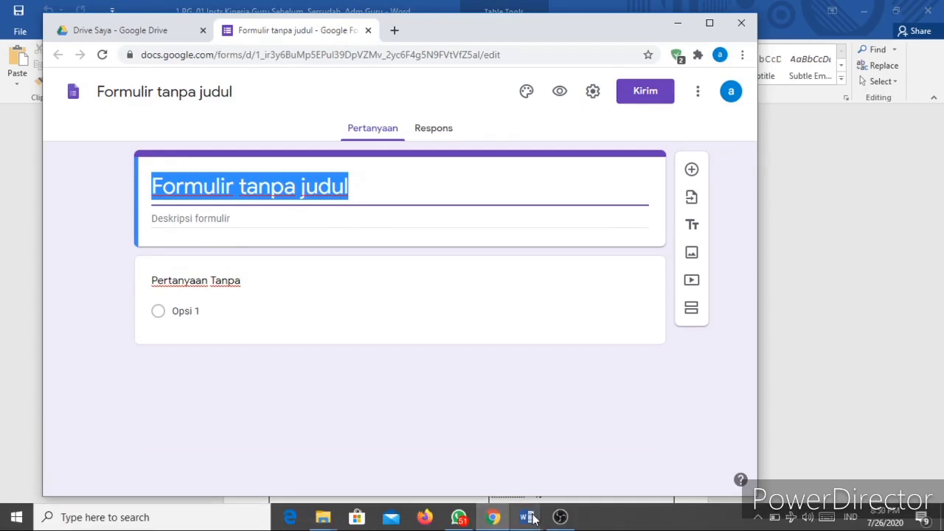
pyautogui.moveTo(533, 520)
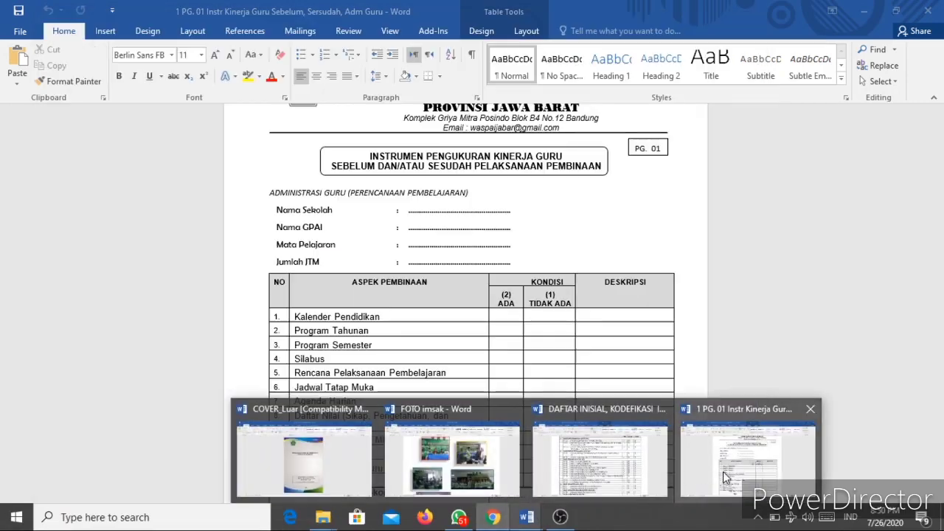
pyautogui.click(728, 477)
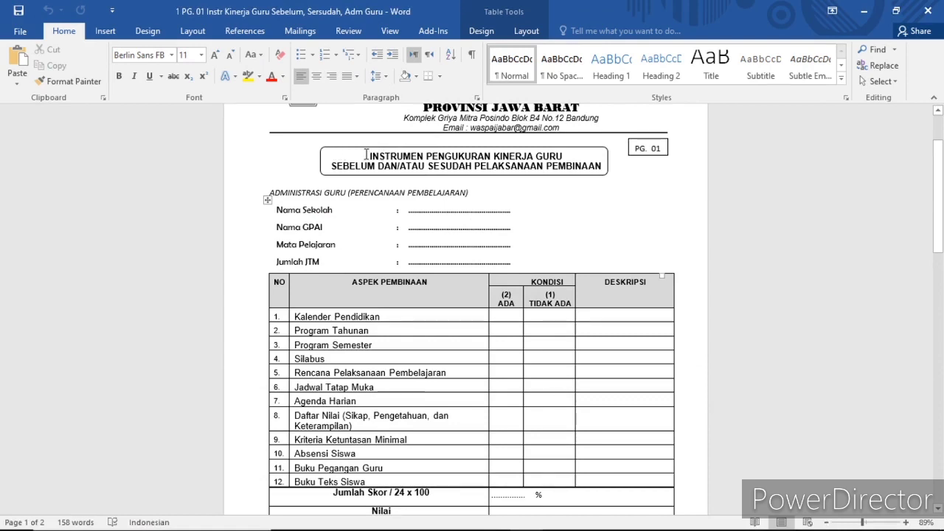
pyautogui.moveTo(366, 155); pyautogui.dragTo(574, 182)
pyautogui.scroll(1, 568, 157)
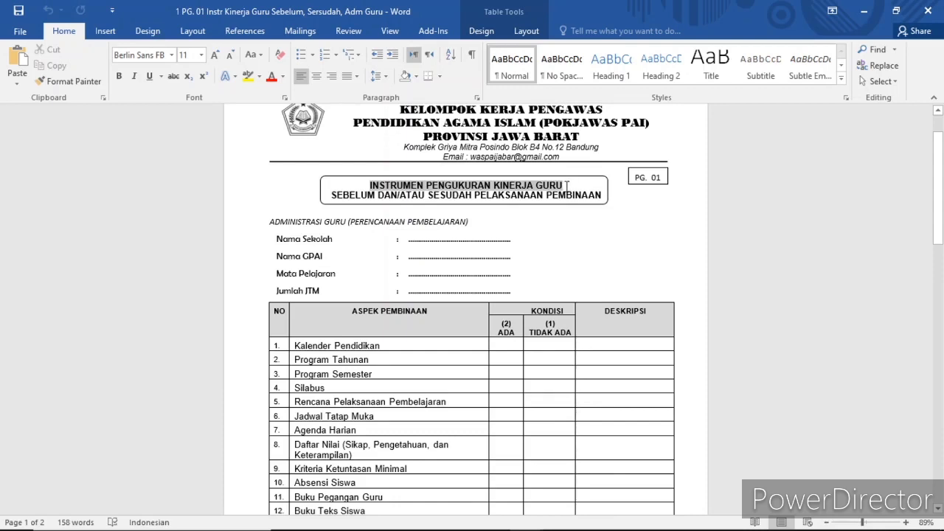
pyautogui.moveTo(562, 185); pyautogui.dragTo(560, 189)
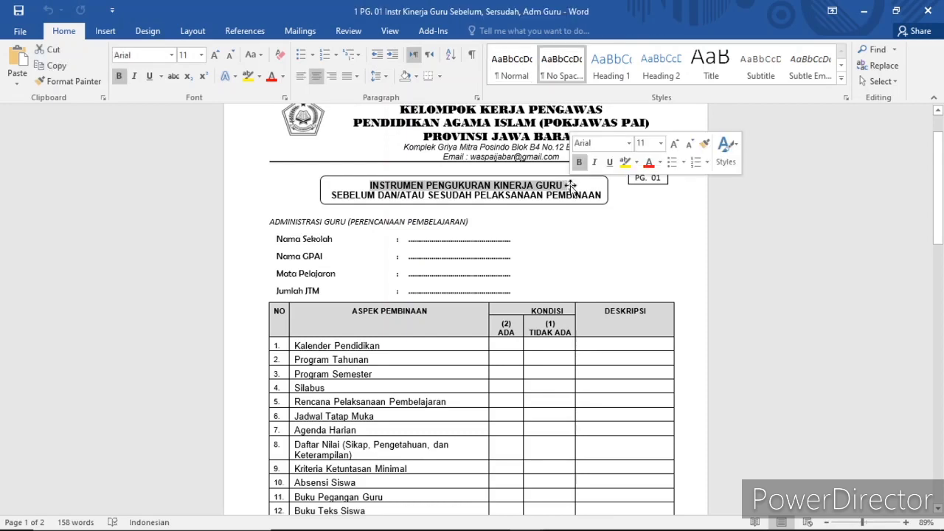
pyautogui.rightClick(561, 190)
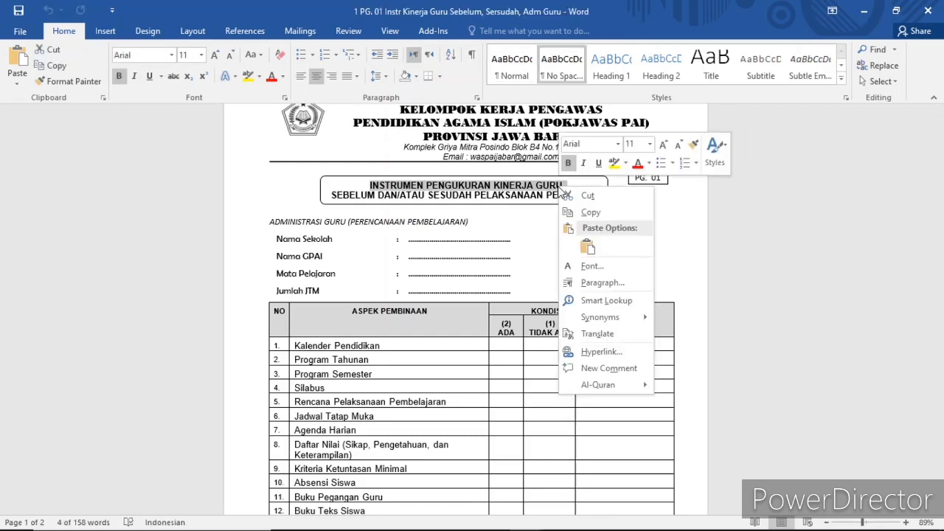
pyautogui.click(587, 213)
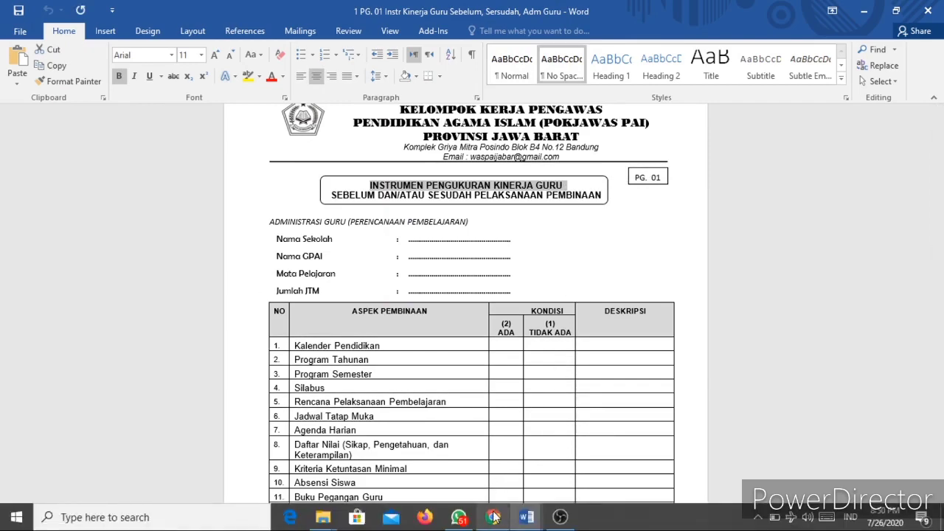
# Switch back to Google Chrome and replace the form's title with the copied "INSTRUMEN PENGUKURAN KINERJA GURU".
pyautogui.click(493, 517)
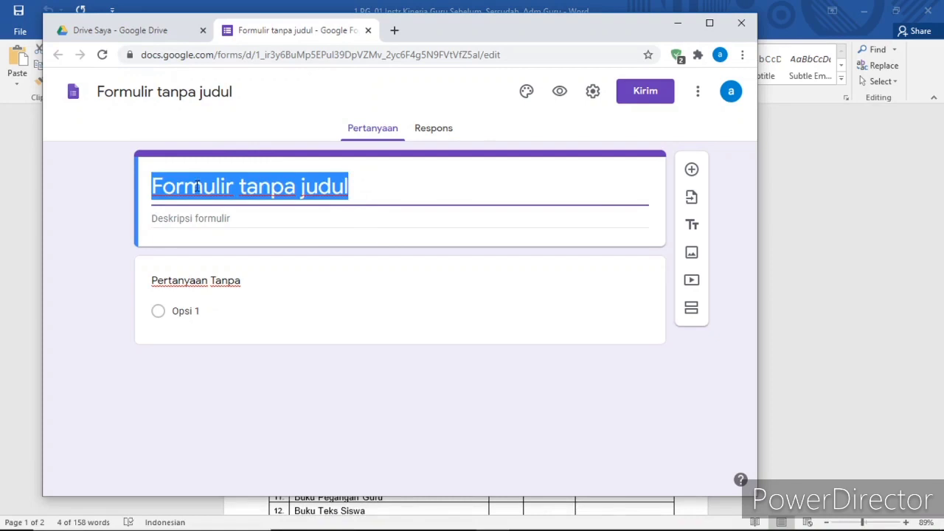
pyautogui.rightClick(197, 188)
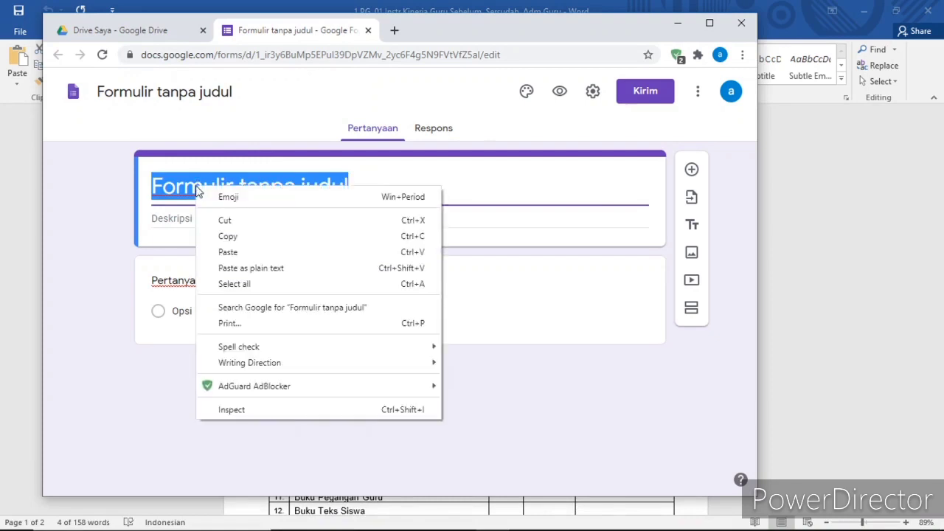
pyautogui.click(236, 253)
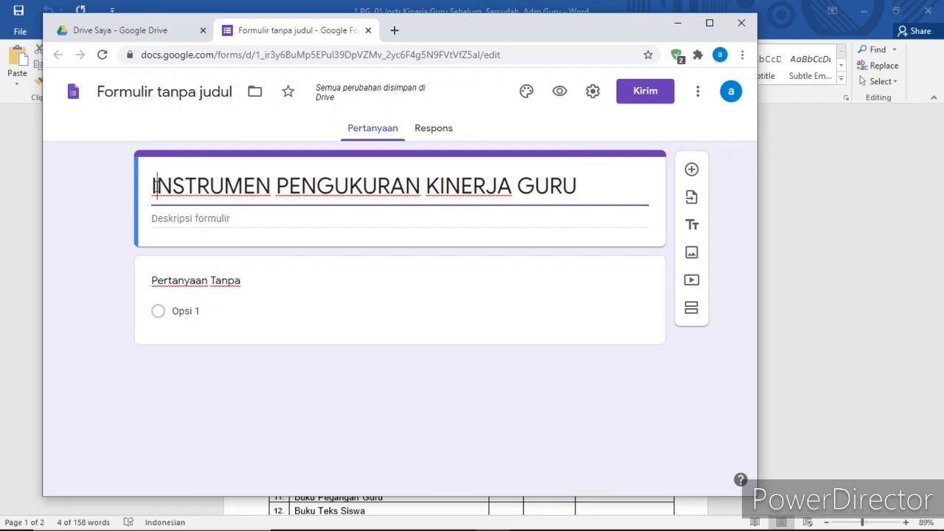
# Move the text "NSTRUMEN PE" out of the form's title into the form's file name.
pyautogui.moveTo(157, 188); pyautogui.dragTo(300, 197)
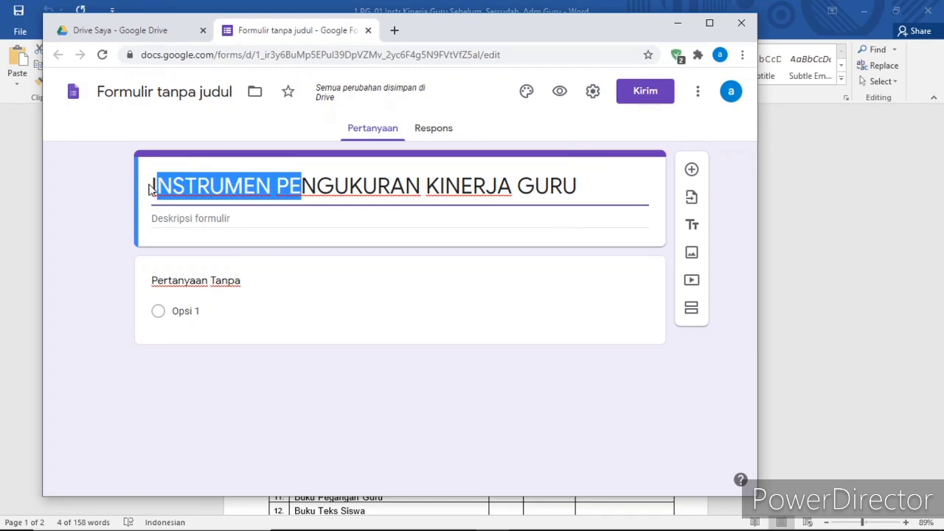
pyautogui.moveTo(156, 186); pyautogui.dragTo(107, 98)
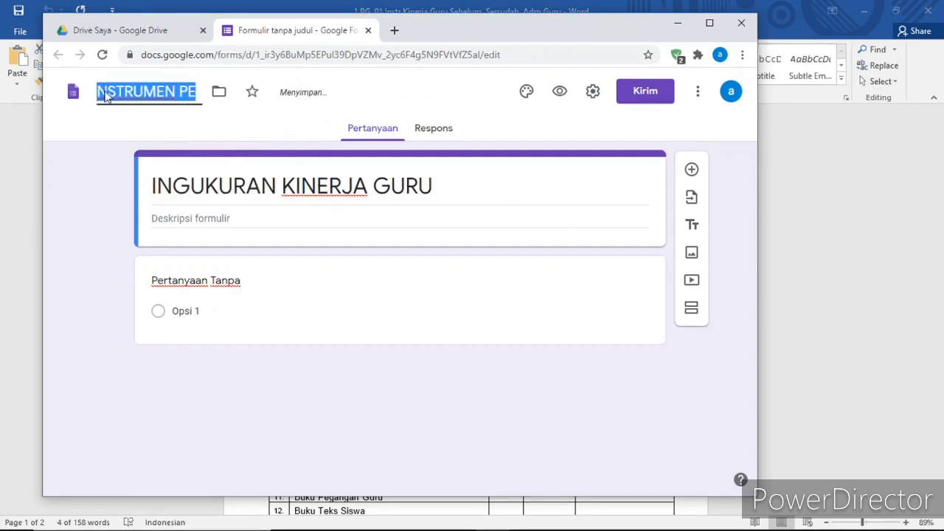
pyautogui.click(148, 111)
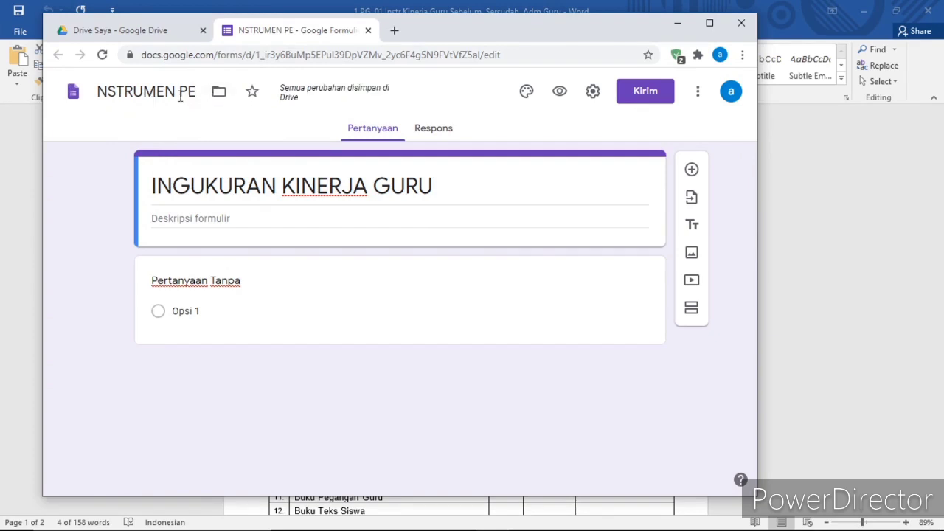
pyautogui.rightClick(182, 94)
pyautogui.click(167, 93)
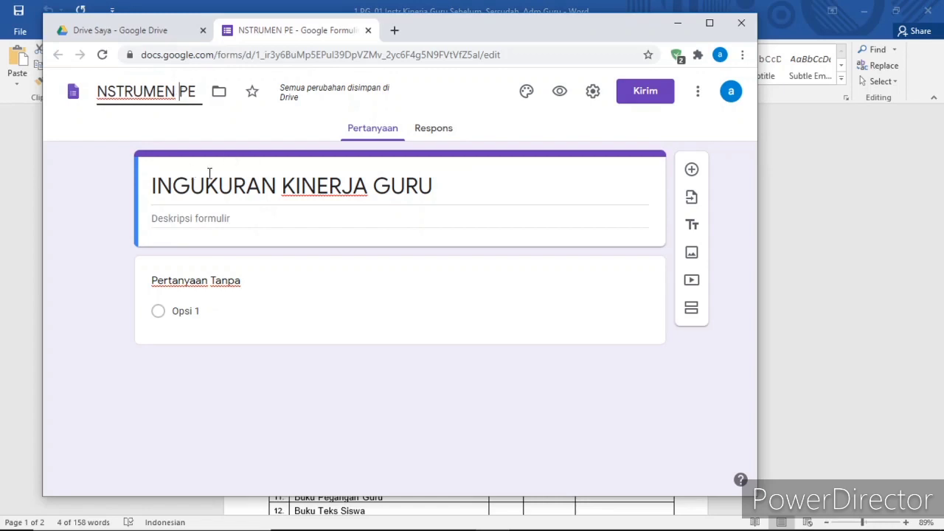
pyautogui.tripleClick(166, 187)
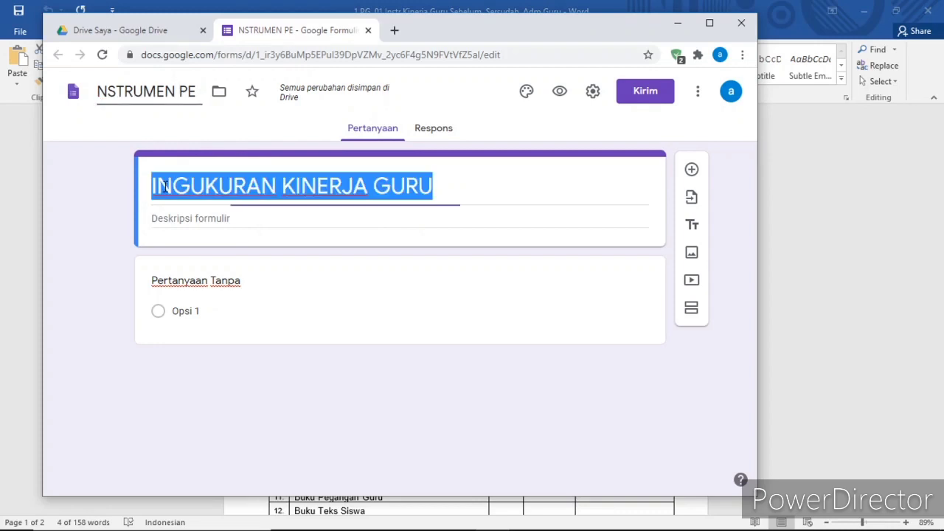
pyautogui.click(143, 92)
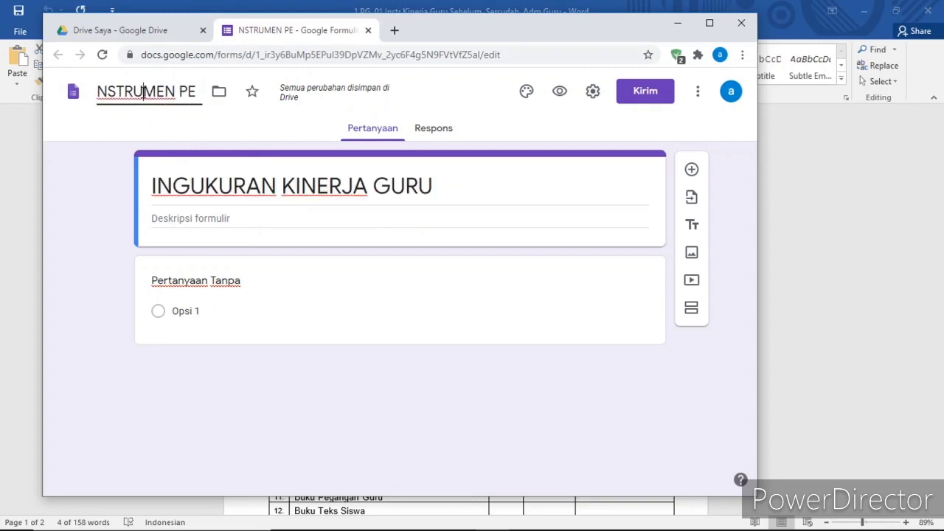
pyautogui.click(92, 92)
pyautogui.click(99, 91)
pyautogui.moveTo(99, 91); pyautogui.dragTo(194, 110)
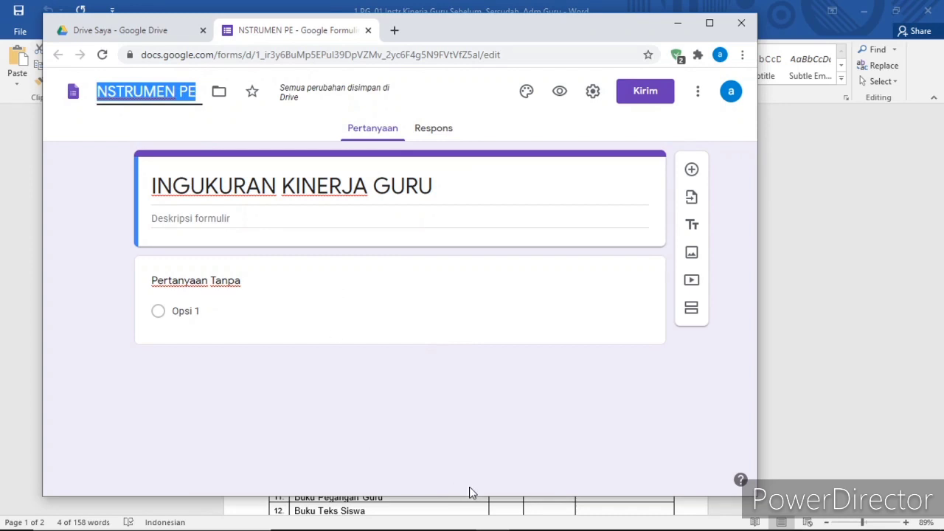
# Switch to the PG. 01 document in Word and copy the label "Nama Sekolah".
pyautogui.moveTo(657, 508)
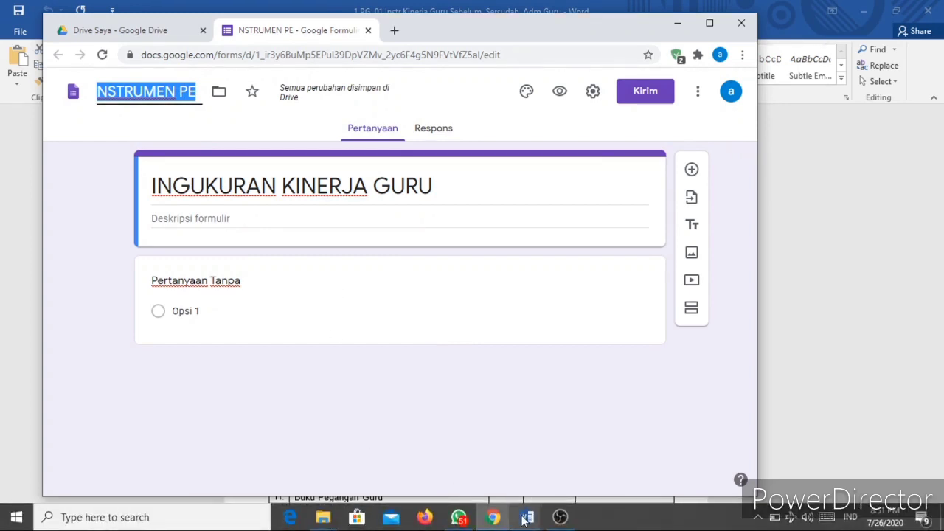
pyautogui.moveTo(525, 519)
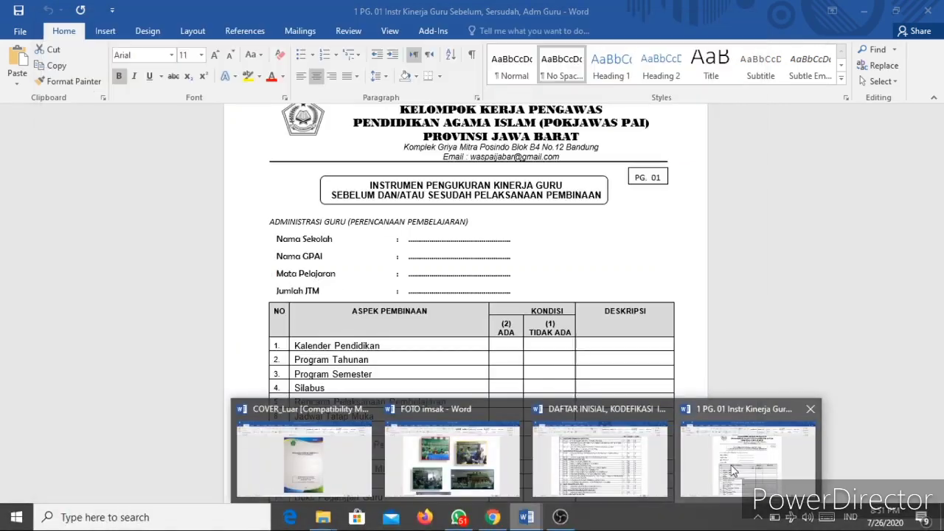
pyautogui.click(725, 473)
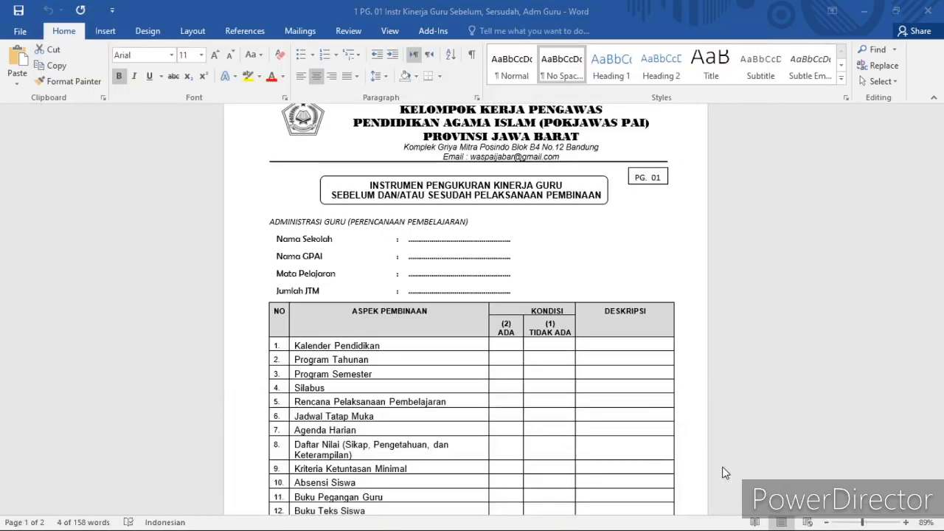
pyautogui.click(587, 255)
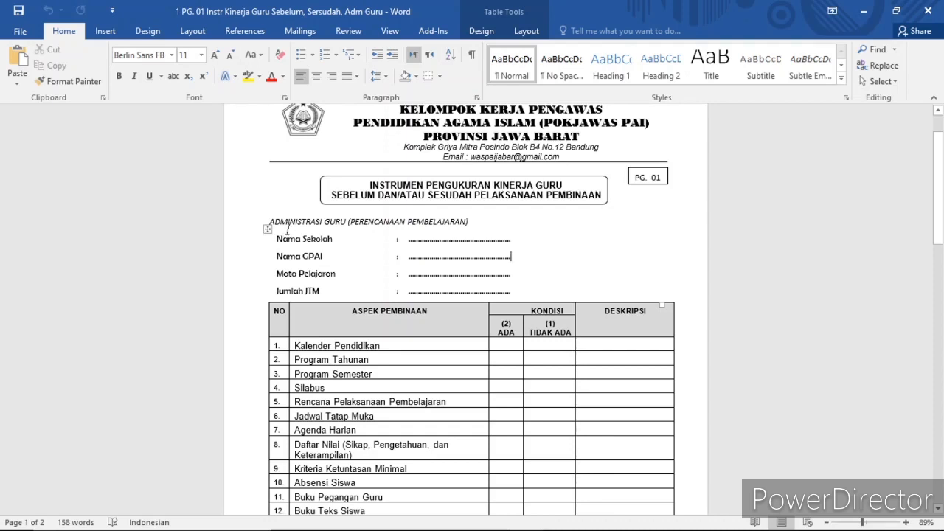
pyautogui.moveTo(280, 243); pyautogui.dragTo(321, 243)
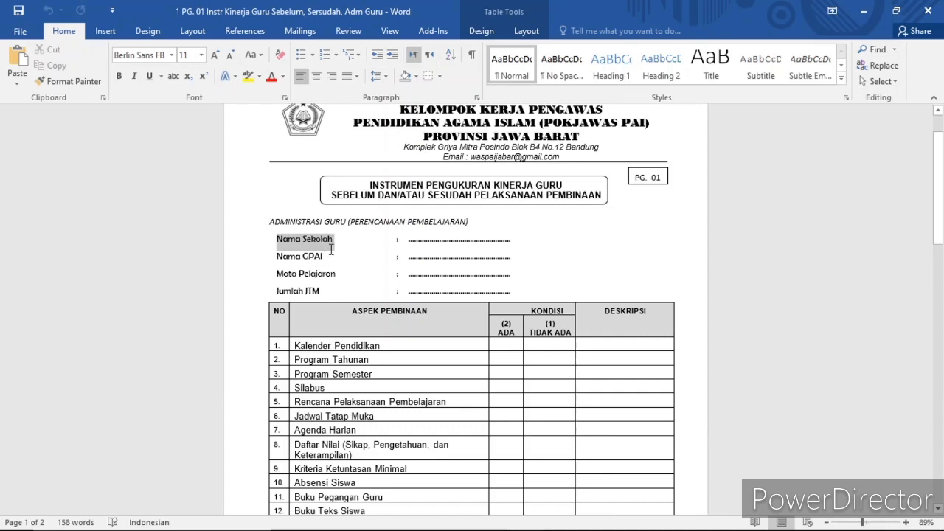
pyautogui.click(277, 234)
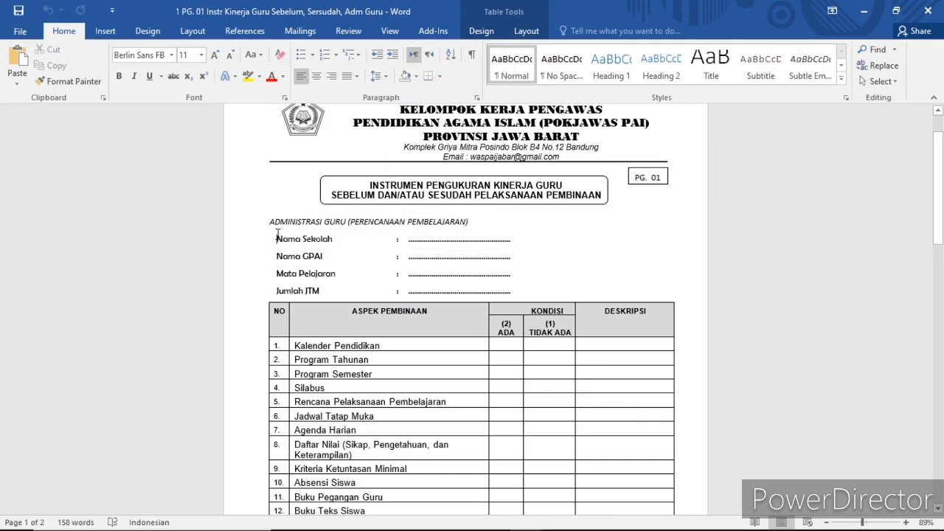
pyautogui.moveTo(286, 237); pyautogui.dragTo(341, 238)
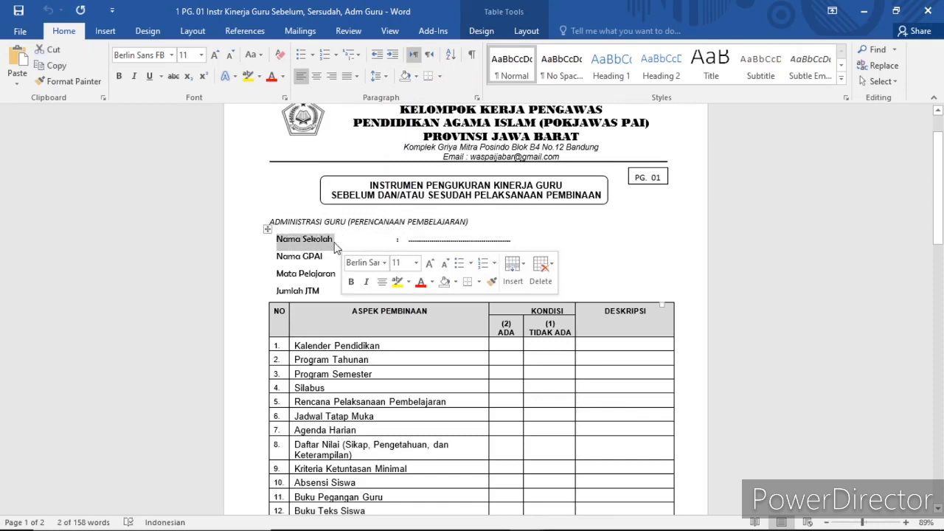
pyautogui.rightClick(330, 249)
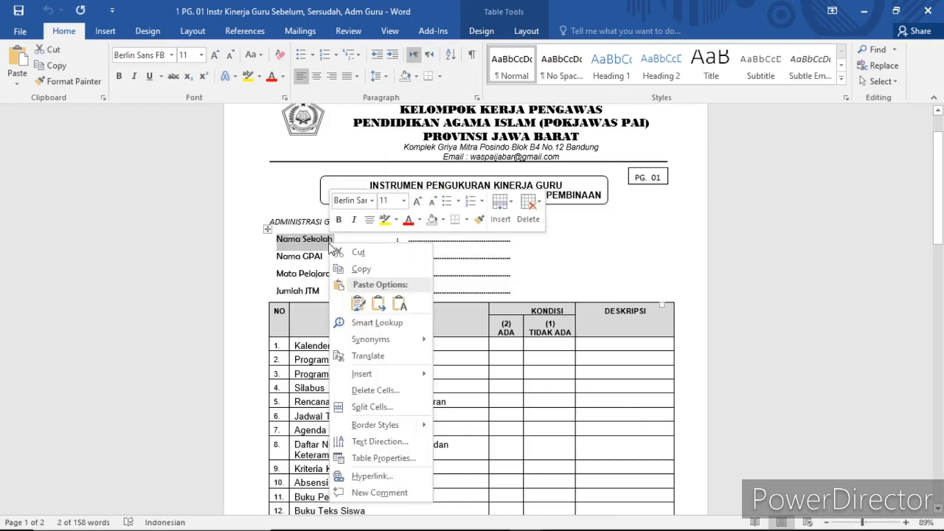
pyautogui.click(360, 271)
# Switch back to Google Chrome and replace the first question's title with the copied "Nama Sekolah".
pyautogui.moveTo(453, 528)
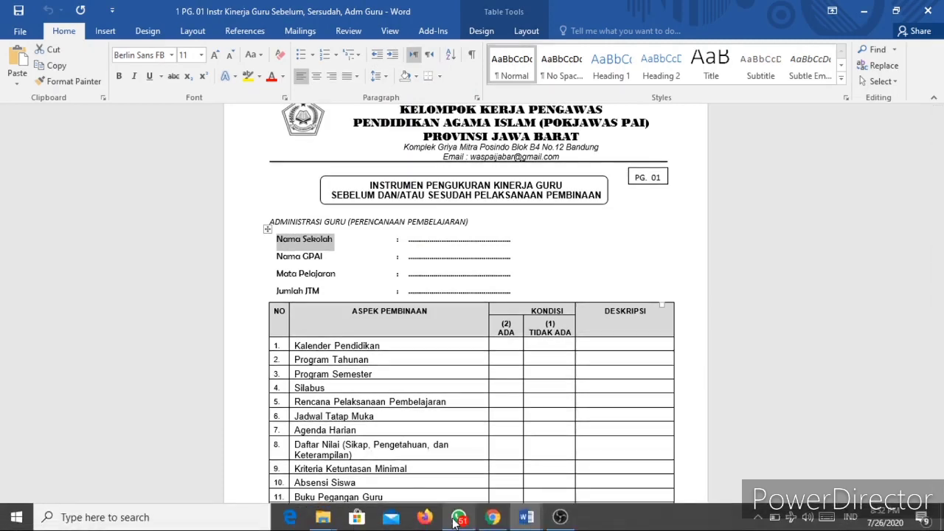
pyautogui.moveTo(494, 516)
pyautogui.click(482, 485)
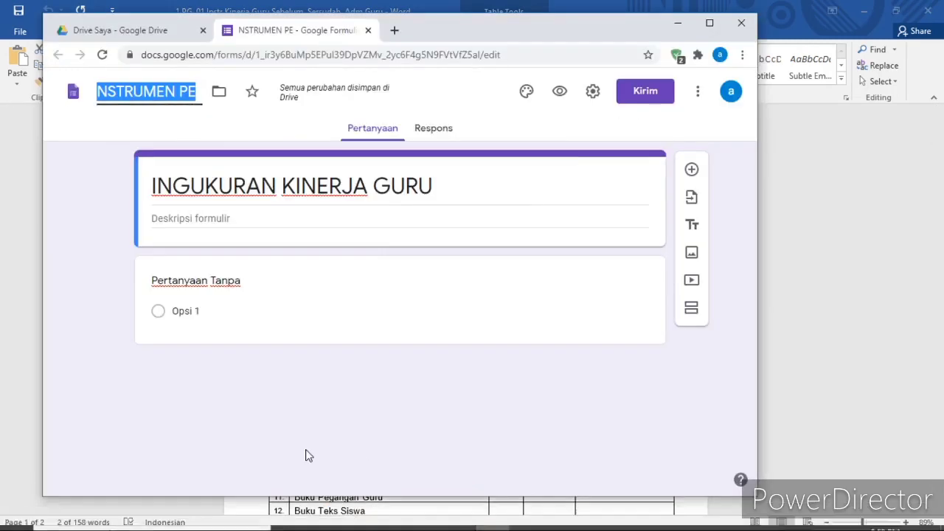
pyautogui.click(159, 284)
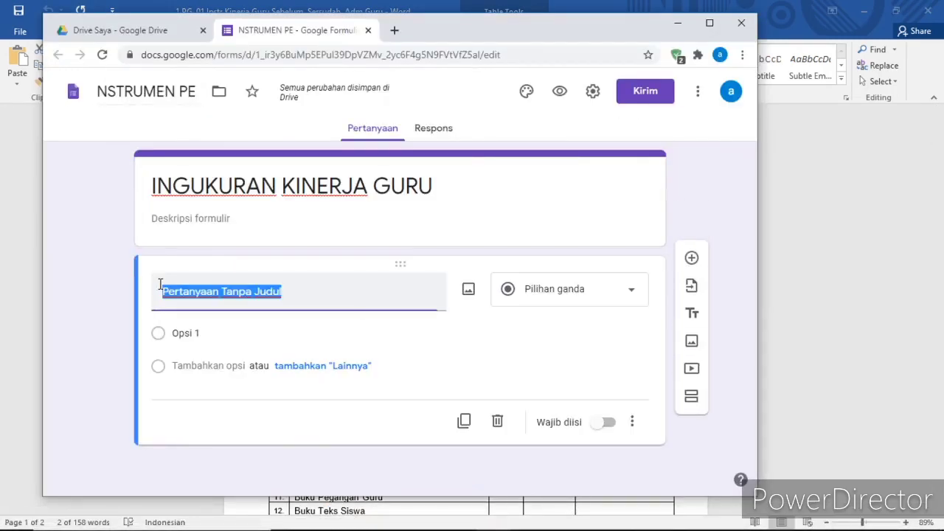
pyautogui.rightClick(167, 294)
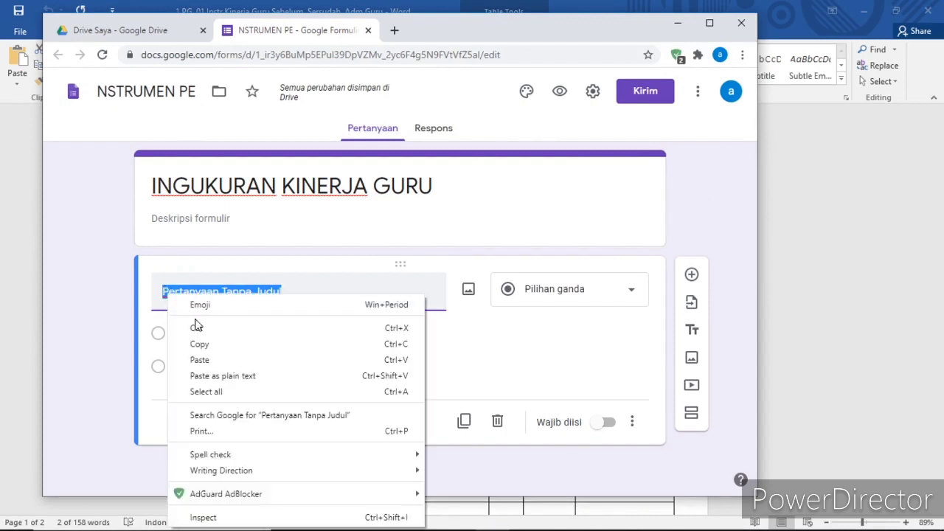
pyautogui.click(199, 360)
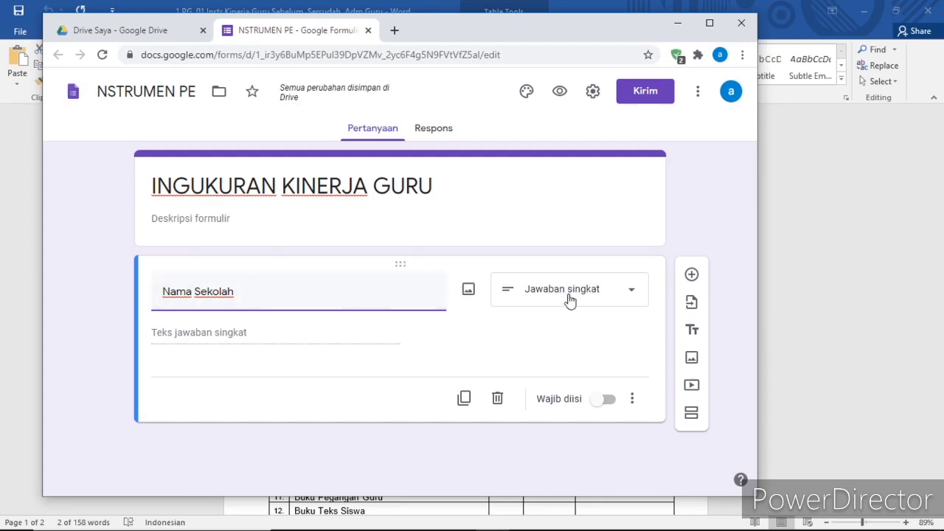
# Make the Nama Sekolah short-answer question required and add a new question below it.
pyautogui.click(628, 293)
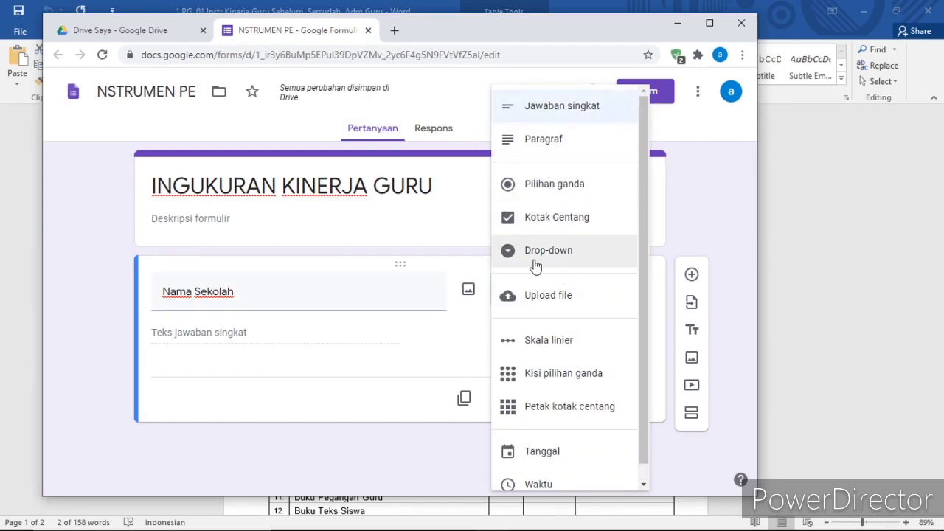
pyautogui.click(210, 331)
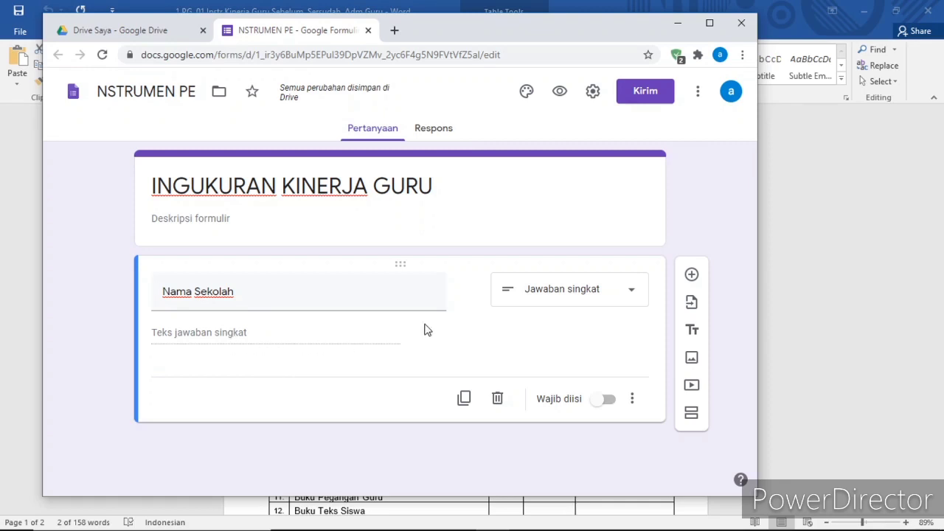
pyautogui.click(607, 402)
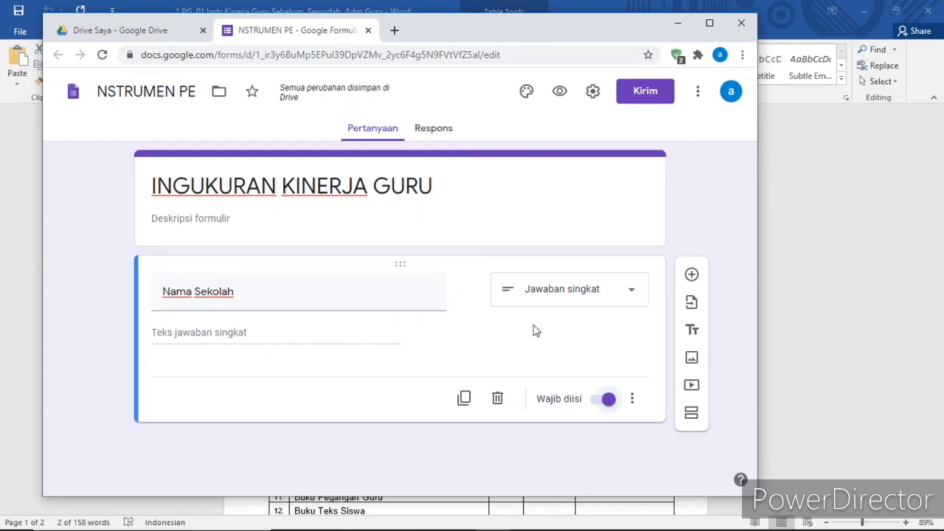
pyautogui.click(691, 275)
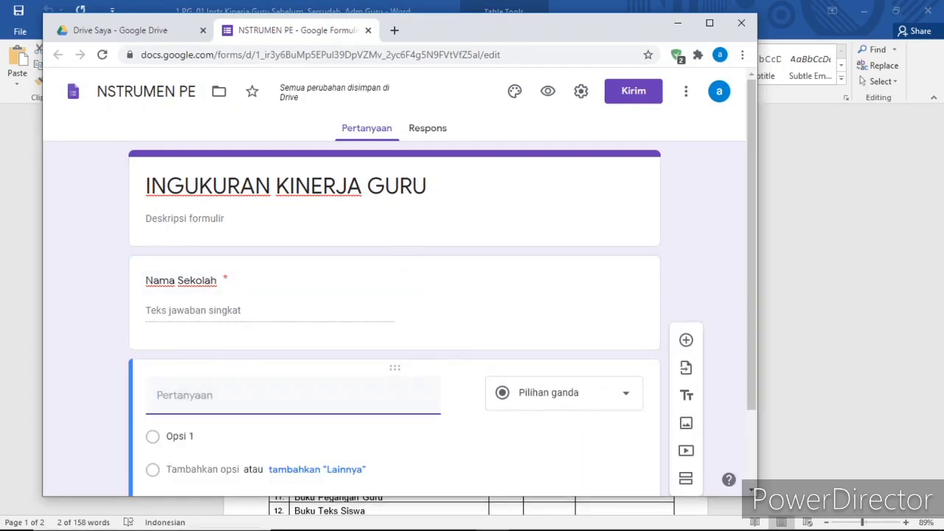
# Switch to the PG. 01 document in Word and copy the label "Nama GPAI".
pyautogui.moveTo(527, 519)
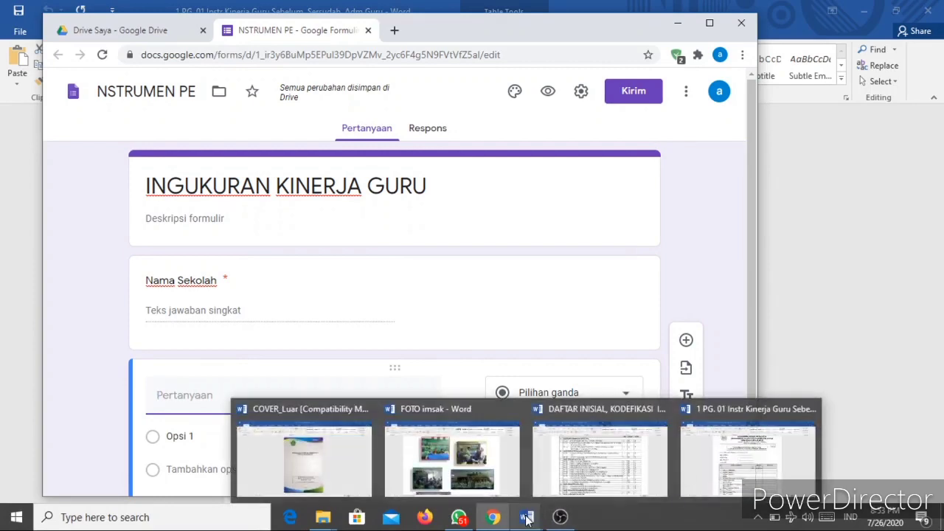
pyautogui.click(716, 457)
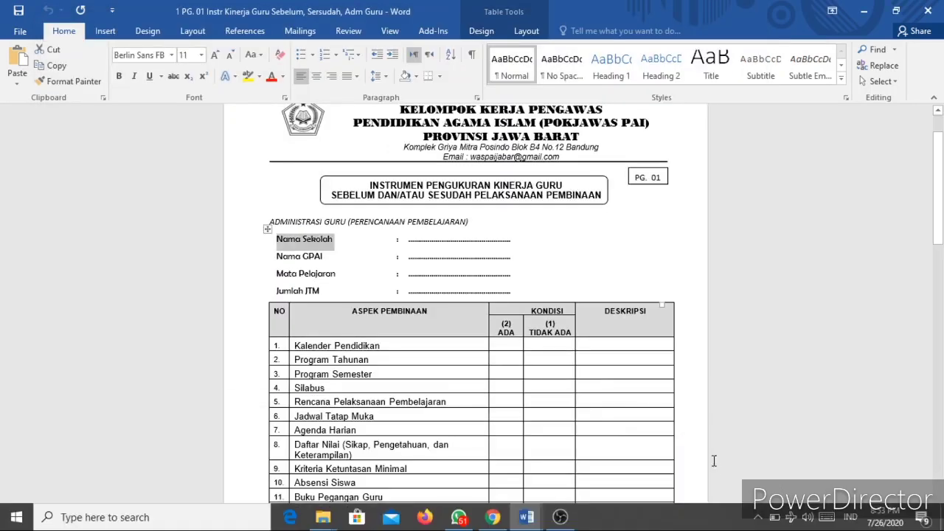
pyautogui.click(581, 255)
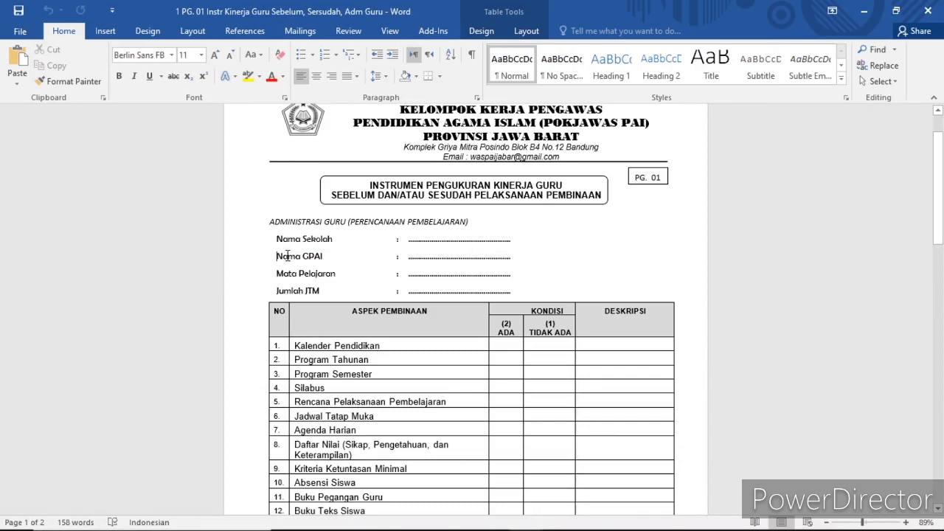
pyautogui.moveTo(278, 255); pyautogui.dragTo(321, 261)
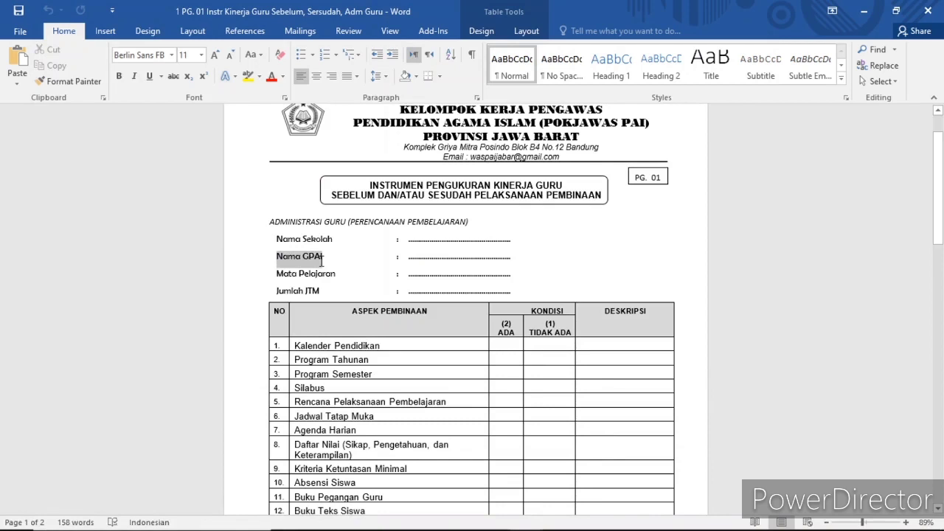
pyautogui.moveTo(311, 263)
pyautogui.mouseDown()
pyautogui.moveTo(301, 263)
pyautogui.moveTo(335, 242)
pyautogui.moveTo(324, 256)
pyautogui.moveTo(299, 256)
pyautogui.mouseUp()
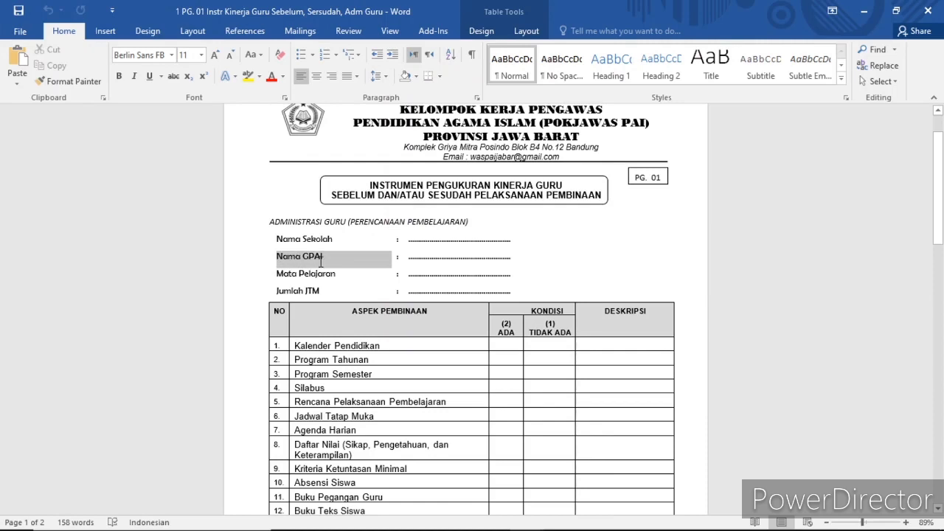
pyautogui.moveTo(321, 262); pyautogui.dragTo(322, 263)
pyautogui.hotkey('ctrl', 'c')
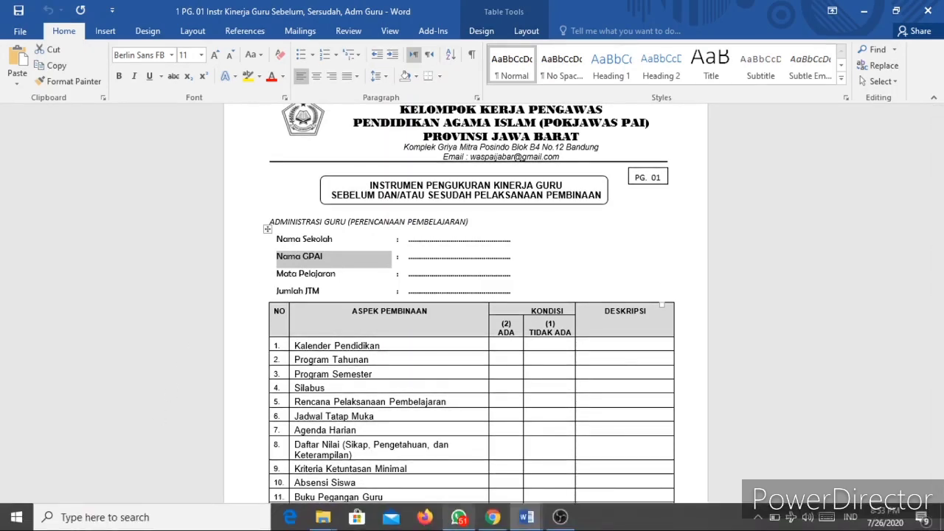
# Switch back to Google Chrome and paste "Nama GPAI" as the second question's title.
pyautogui.moveTo(459, 518)
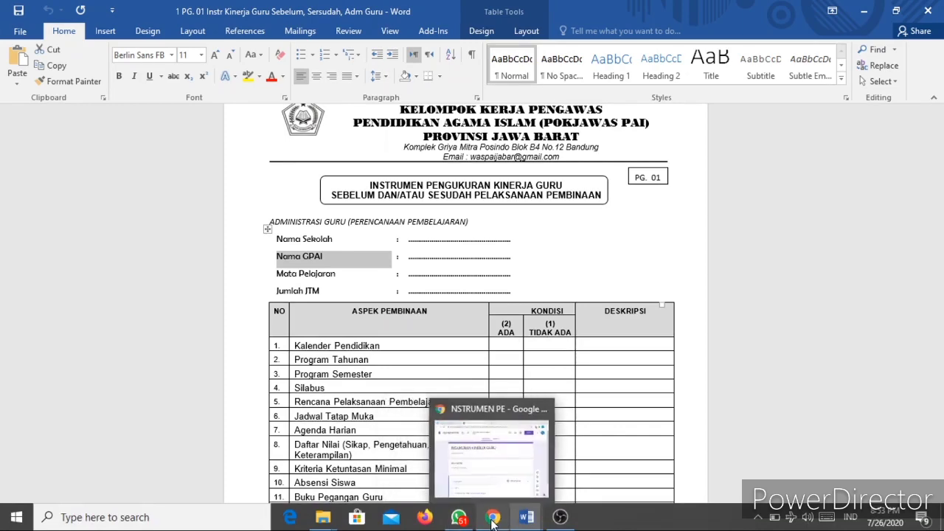
pyautogui.click(492, 518)
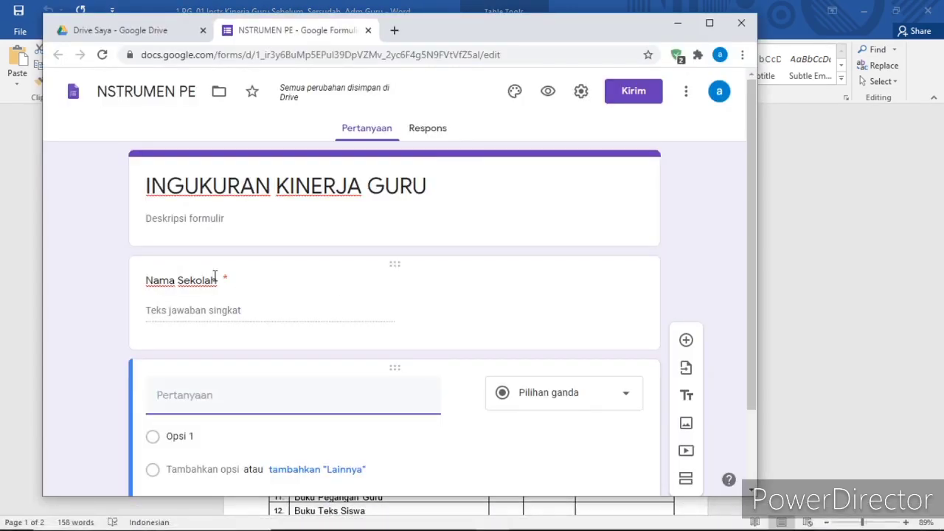
pyautogui.click(178, 397)
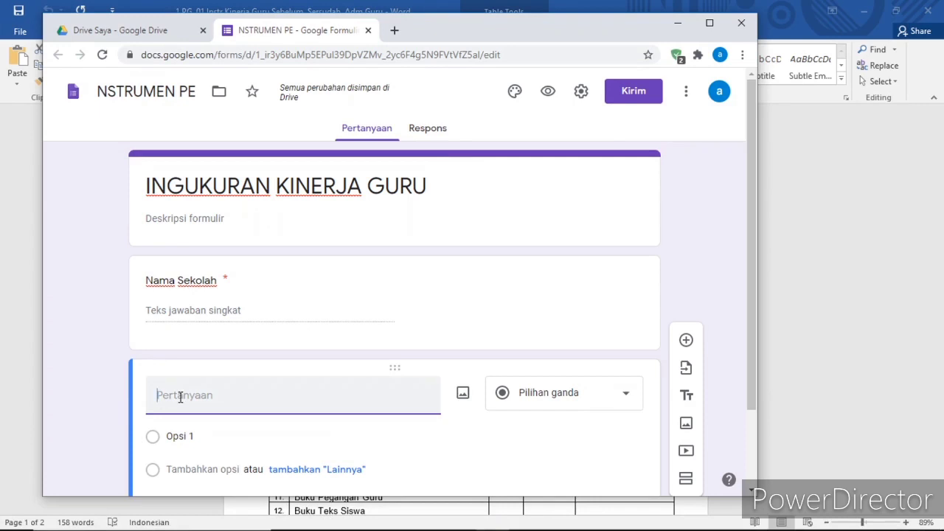
pyautogui.hotkey('ctrl', 'v')
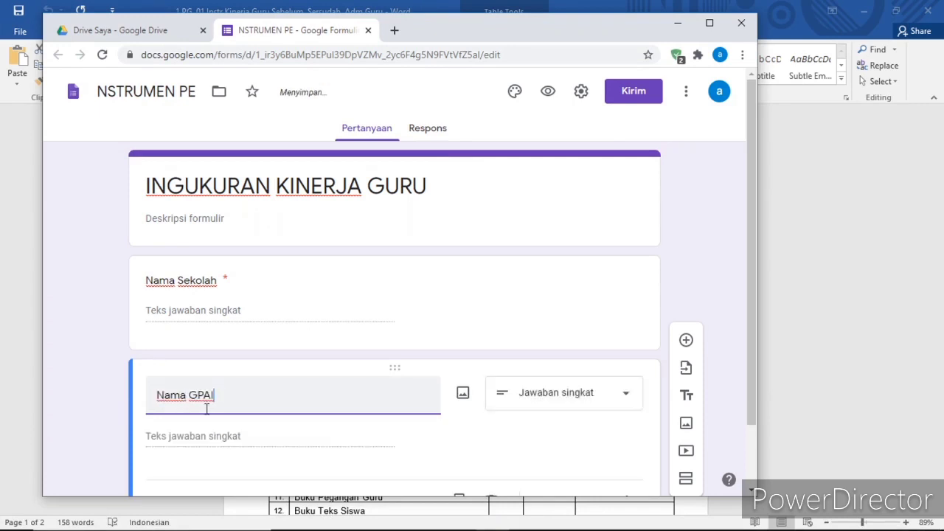
pyautogui.scroll(-1, 544, 452)
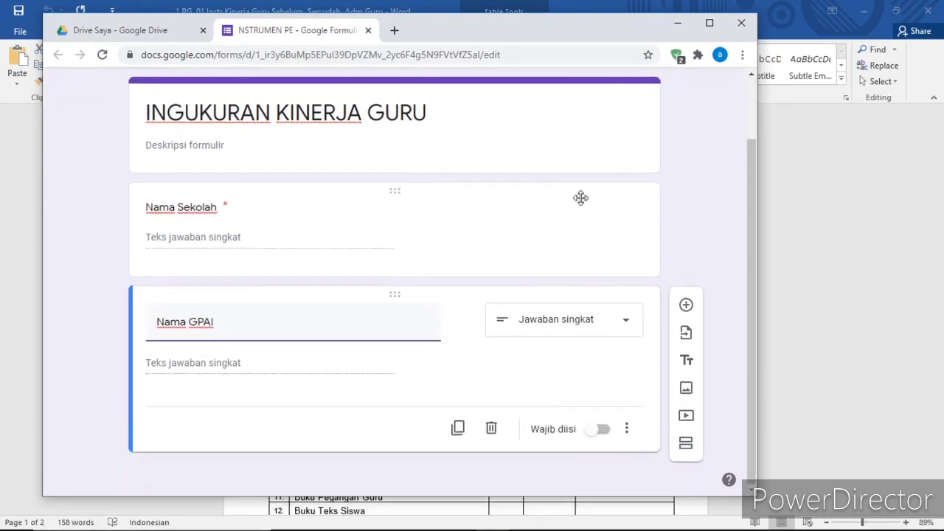
# Make the Nama GPAI question required and add a new question below it.
pyautogui.click(604, 434)
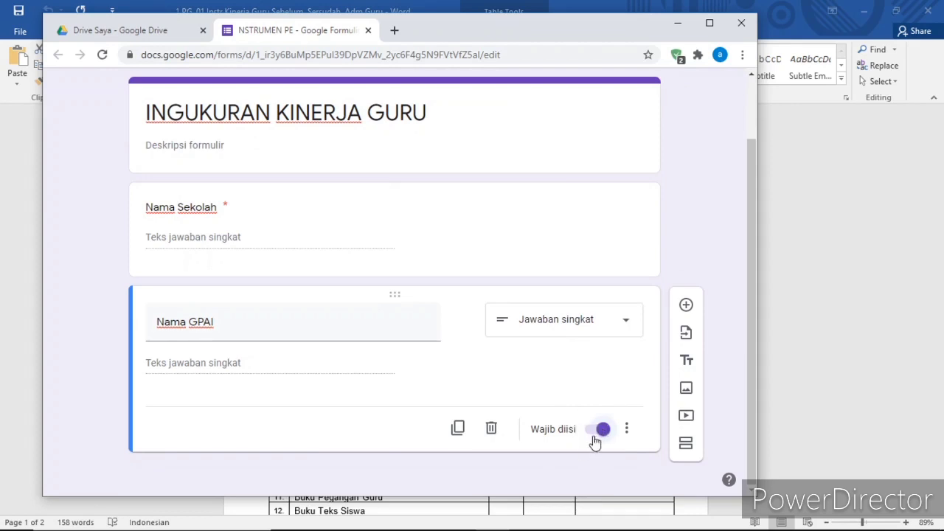
pyautogui.click(684, 310)
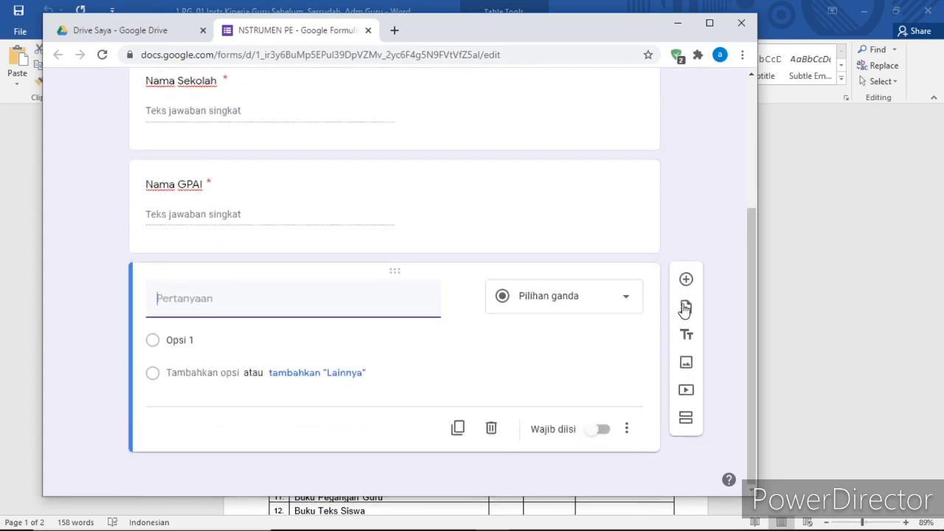
# Switch to the PG. 01 document in Word and copy the label "Mata Pelajaran".
pyautogui.moveTo(446, 525)
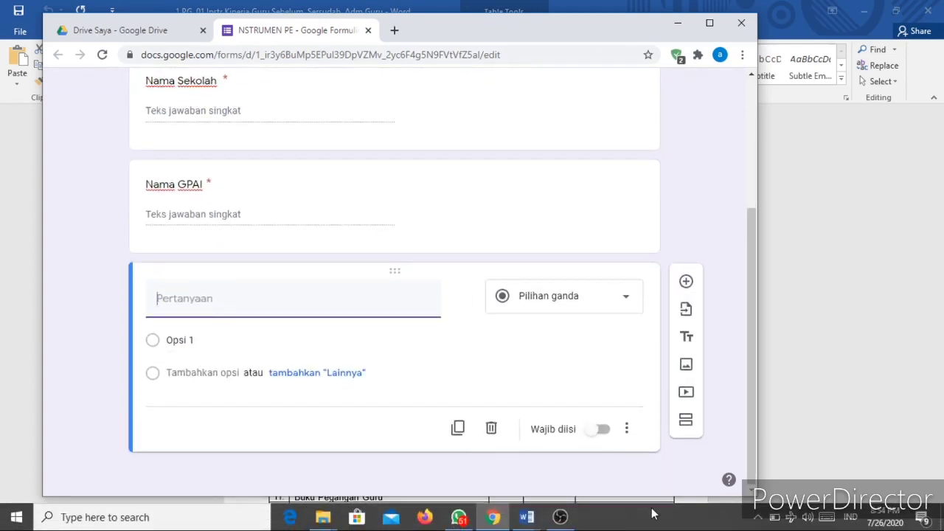
pyautogui.moveTo(526, 516)
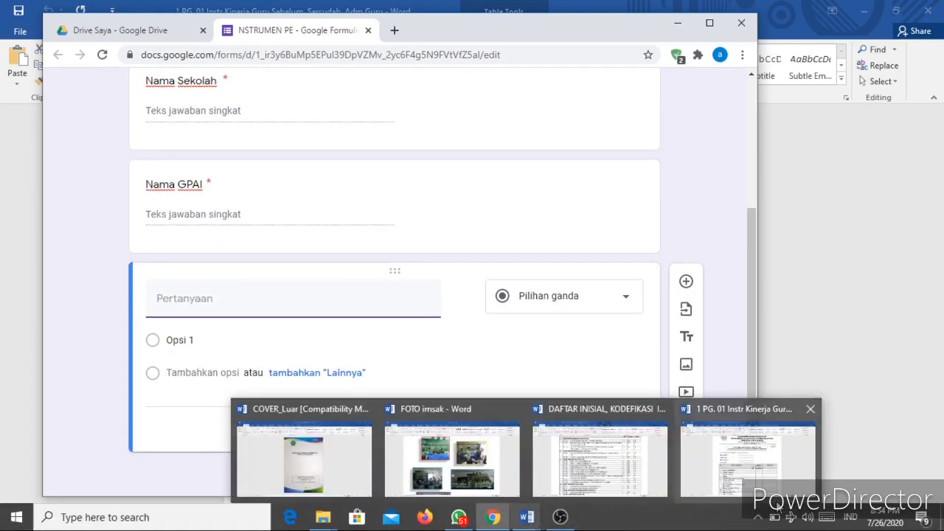
pyautogui.click(767, 476)
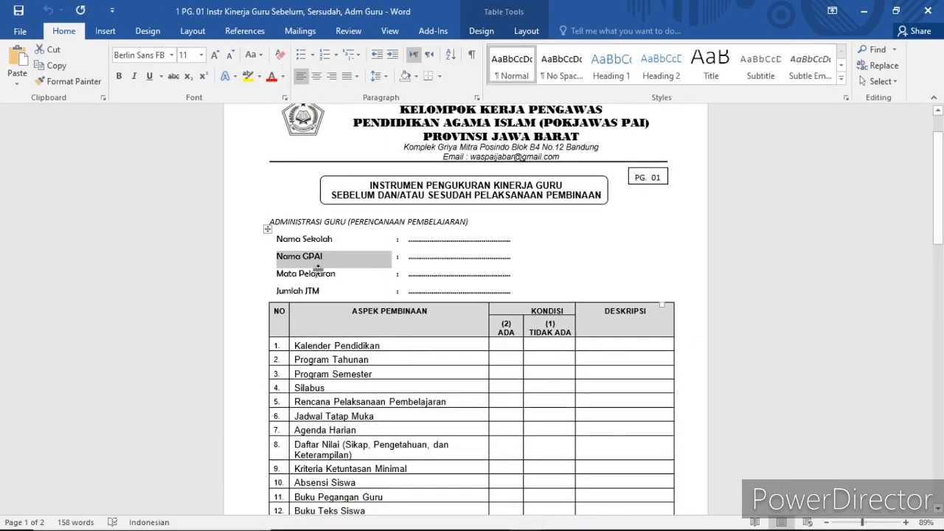
pyautogui.moveTo(277, 276)
pyautogui.mouseDown()
pyautogui.moveTo(347, 274)
pyautogui.moveTo(292, 270)
pyautogui.moveTo(286, 289)
pyautogui.mouseUp()
pyautogui.hotkey('ctrl', 'c')
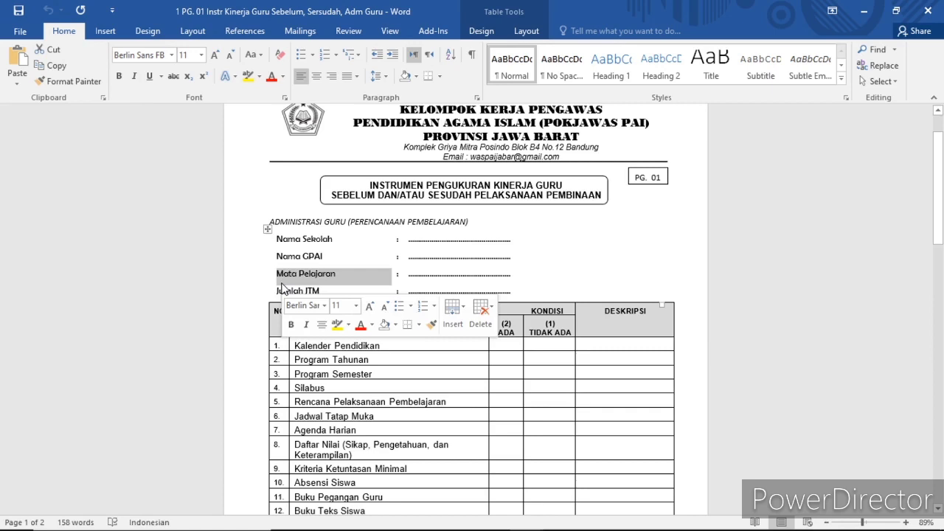
pyautogui.rightClick(343, 274)
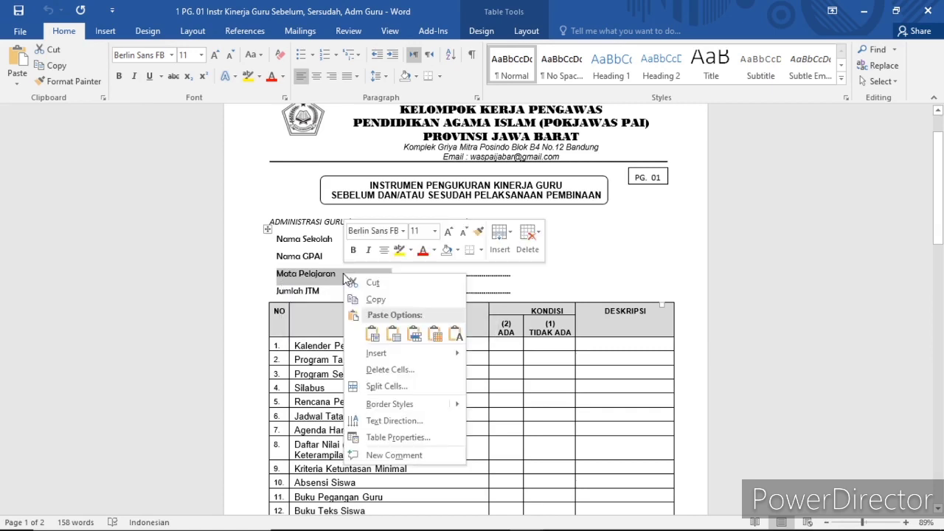
pyautogui.click(375, 299)
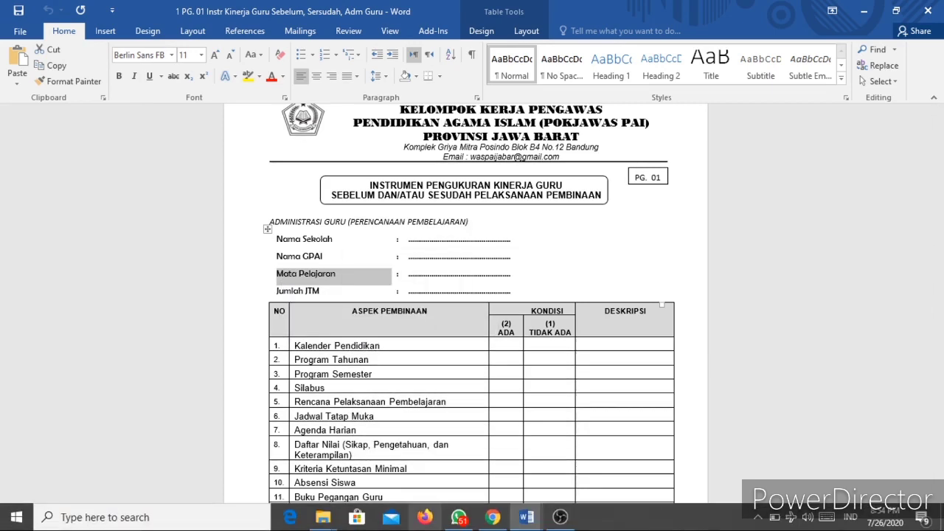
# Switch back to Google Chrome and paste "Mata Pelajaran" as the third question's title.
pyautogui.moveTo(458, 517)
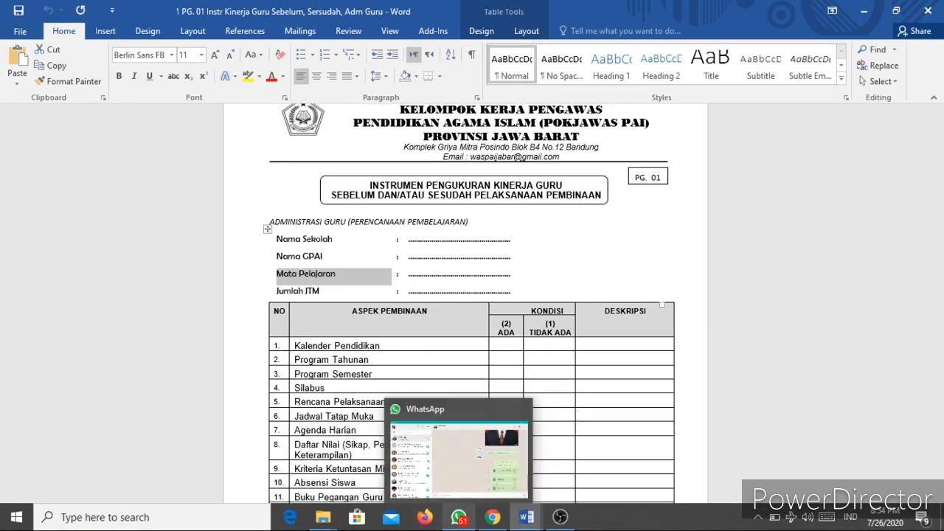
pyautogui.click(493, 517)
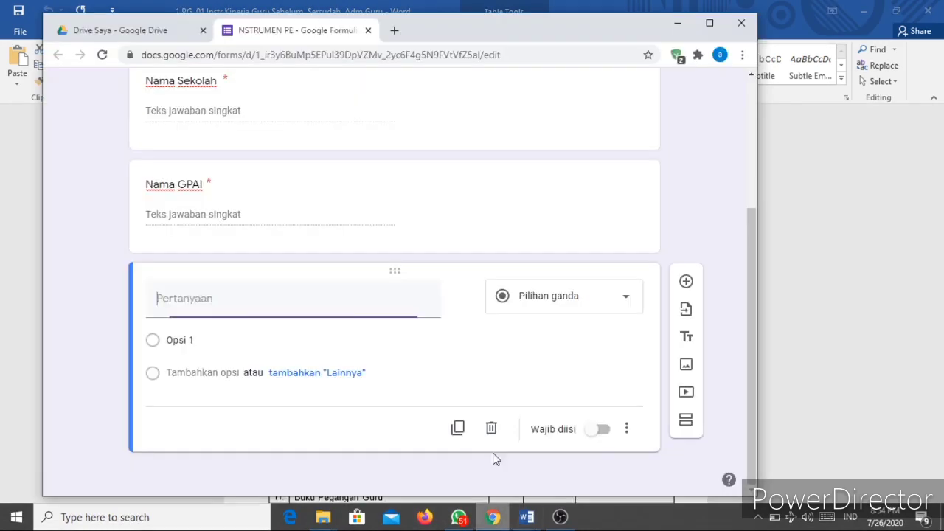
pyautogui.rightClick(166, 299)
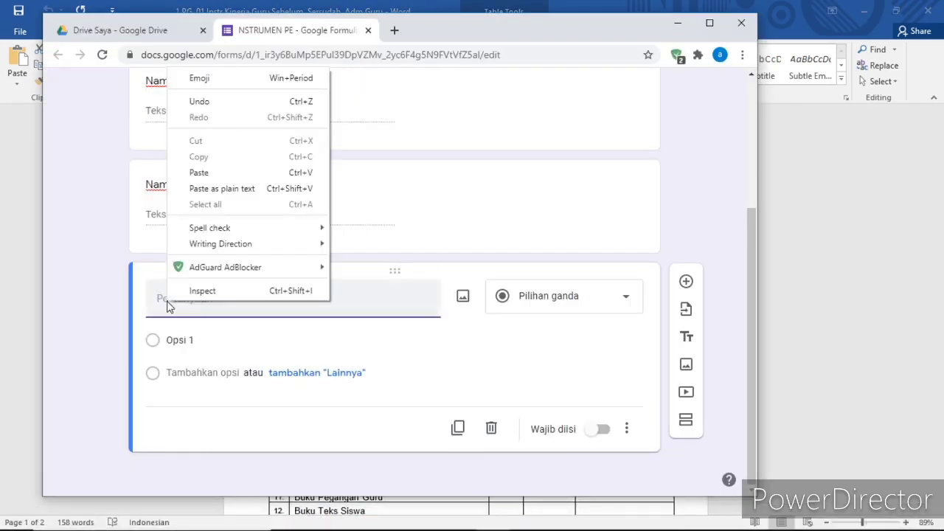
pyautogui.click(198, 172)
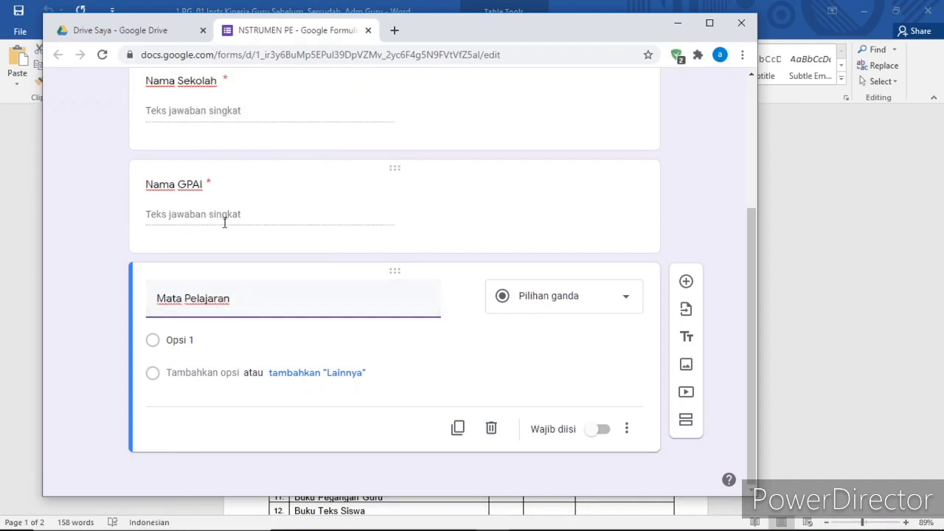
# Make the Mata Pelajaran short-answer question required and add a fourth question below it.
pyautogui.click(613, 431)
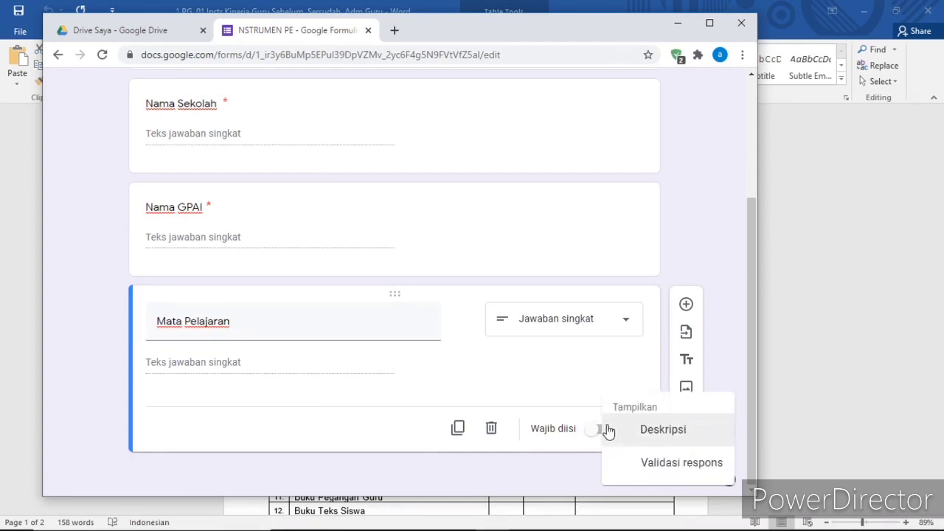
pyautogui.click(592, 434)
pyautogui.click(598, 430)
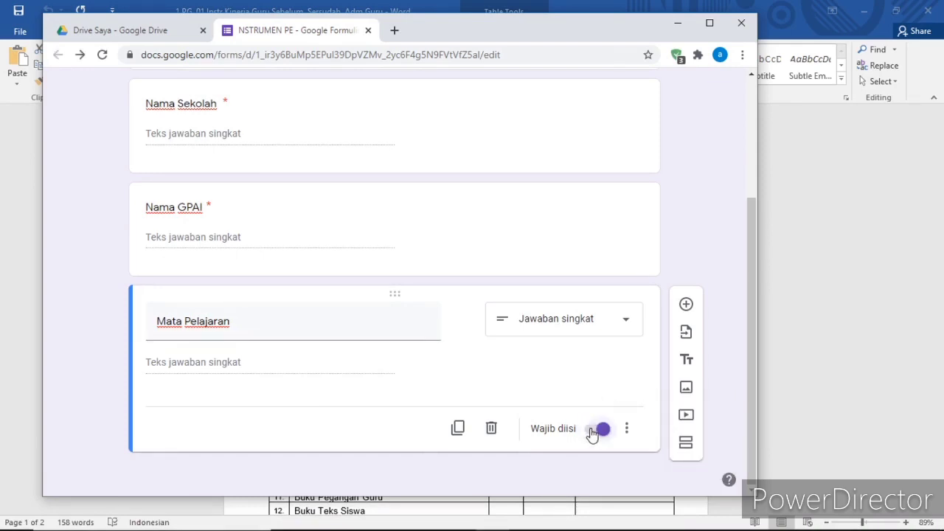
pyautogui.click(687, 305)
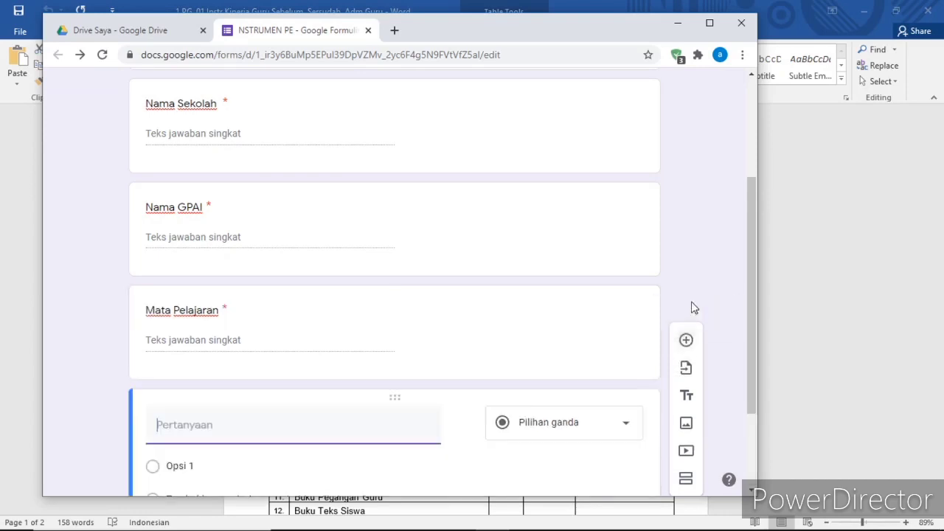
# Switch to the PG. 01 document in Word and copy the text of the "Jumlah JTM" label.
pyautogui.moveTo(458, 529)
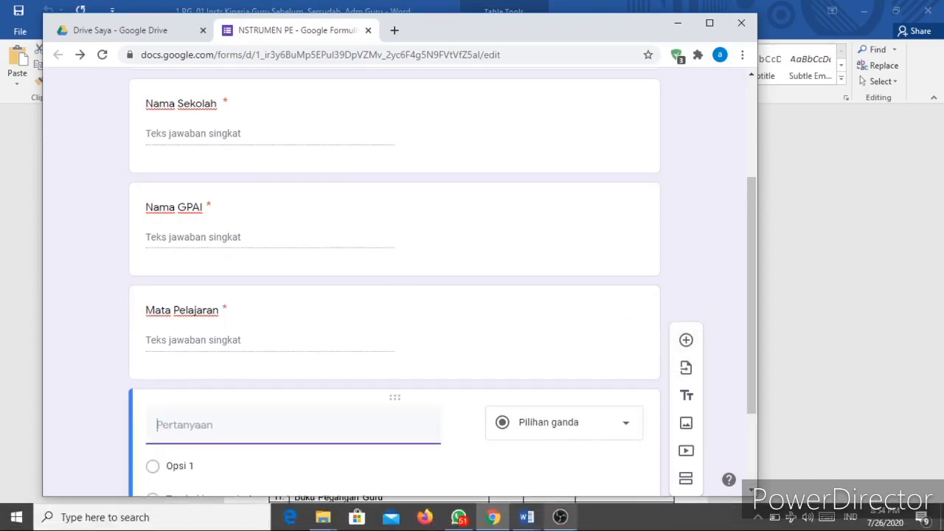
pyautogui.moveTo(527, 517)
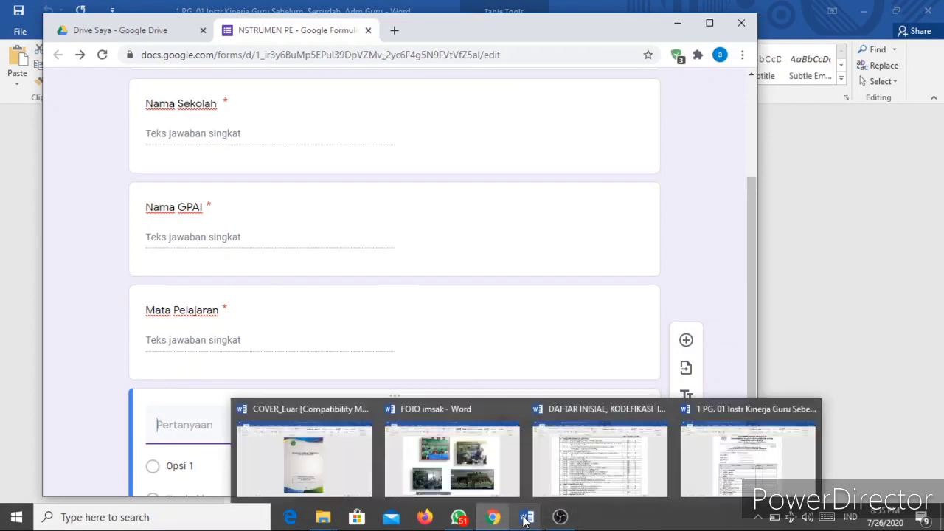
pyautogui.click(737, 461)
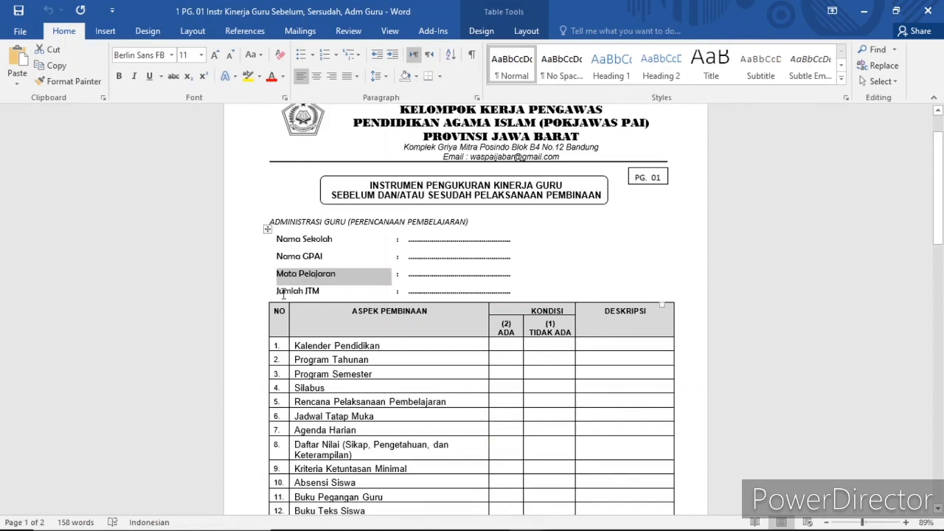
pyautogui.moveTo(283, 293); pyautogui.dragTo(333, 286)
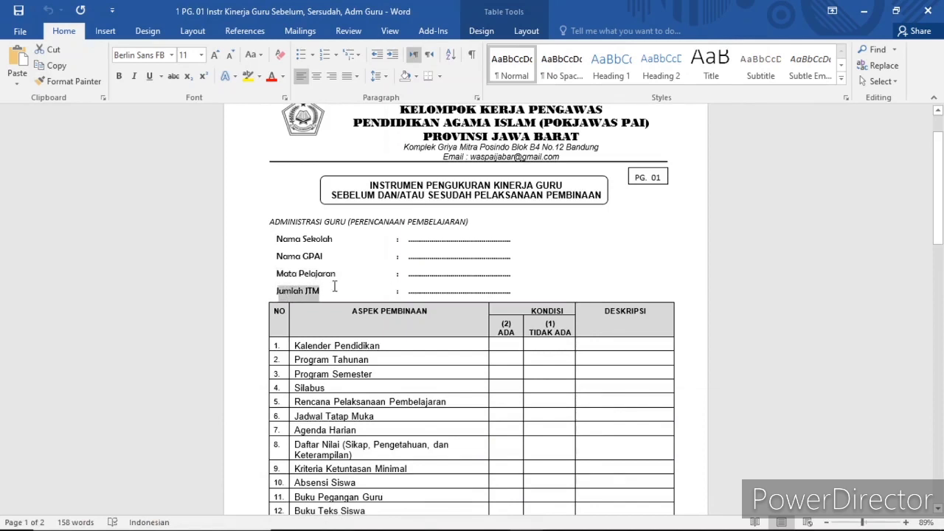
pyautogui.rightClick(293, 298)
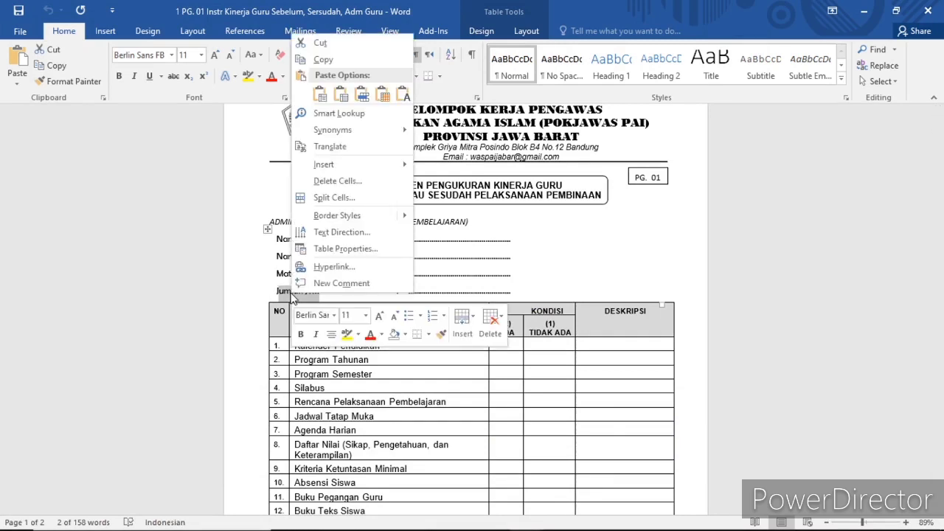
pyautogui.click(318, 61)
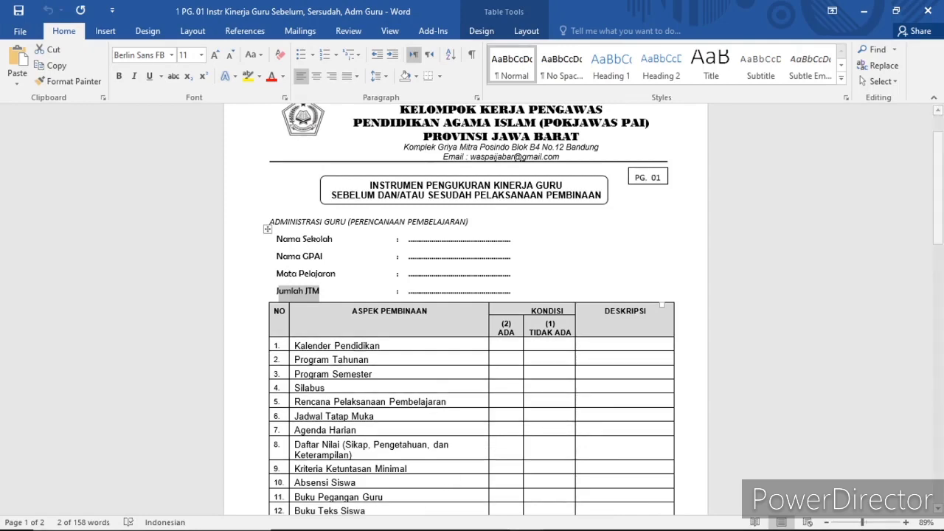
# Switch back to Google Chrome and paste the copied "umlah JTM" as the fourth question's title.
pyautogui.moveTo(375, 519)
pyautogui.click(493, 517)
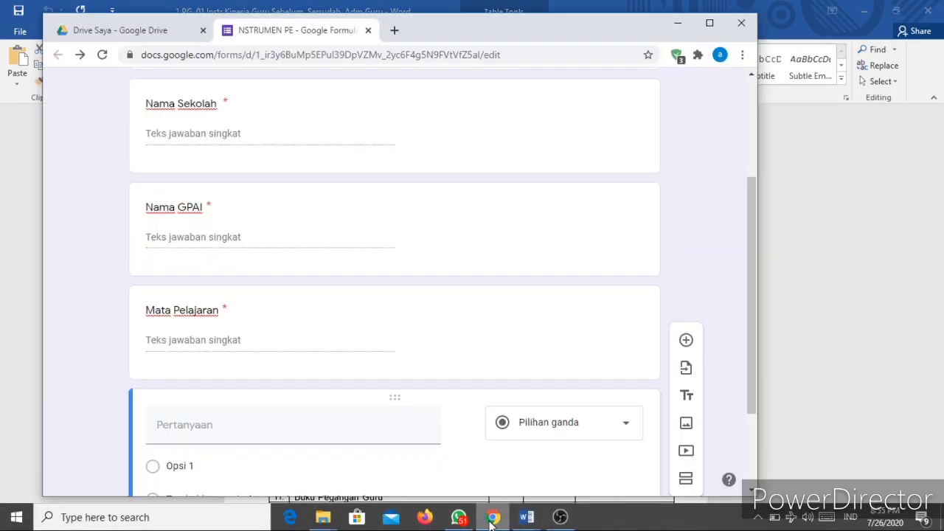
pyautogui.rightClick(168, 424)
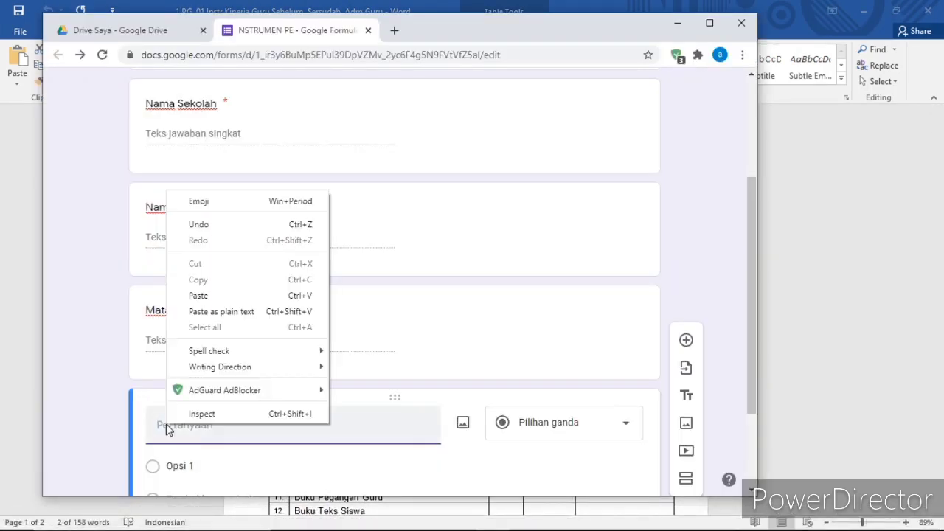
pyautogui.click(212, 295)
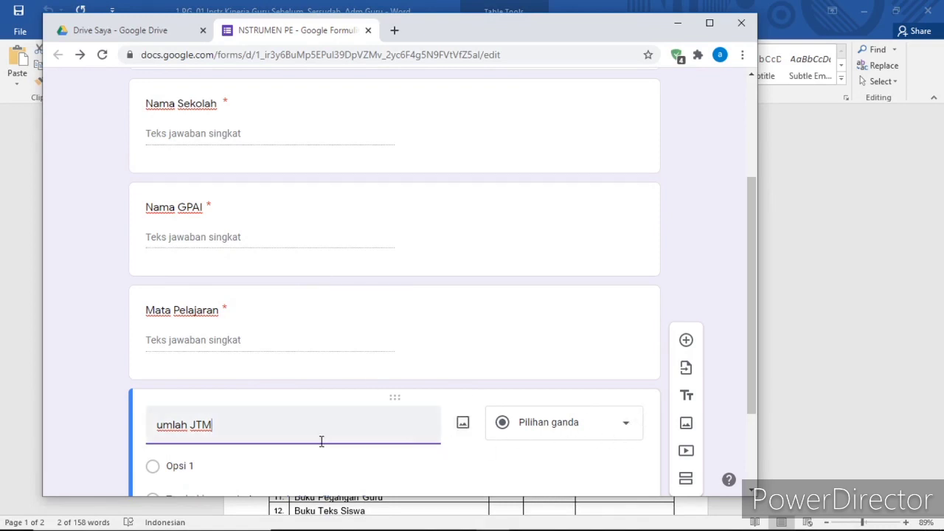
# Name the JTM question's first multiple-choice option "Kurang 24 JTM" and add a "Lainnya" option.
pyautogui.scroll(-2, 192, 420)
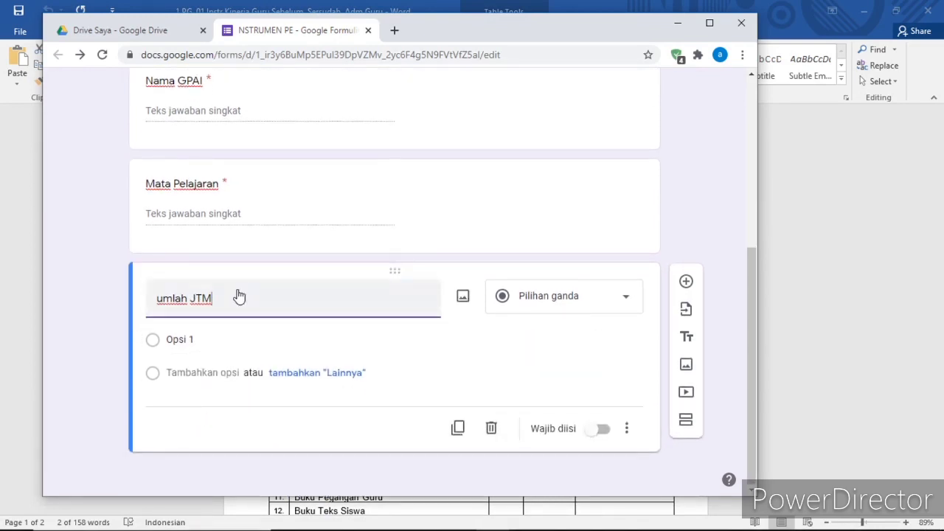
pyautogui.click(198, 340)
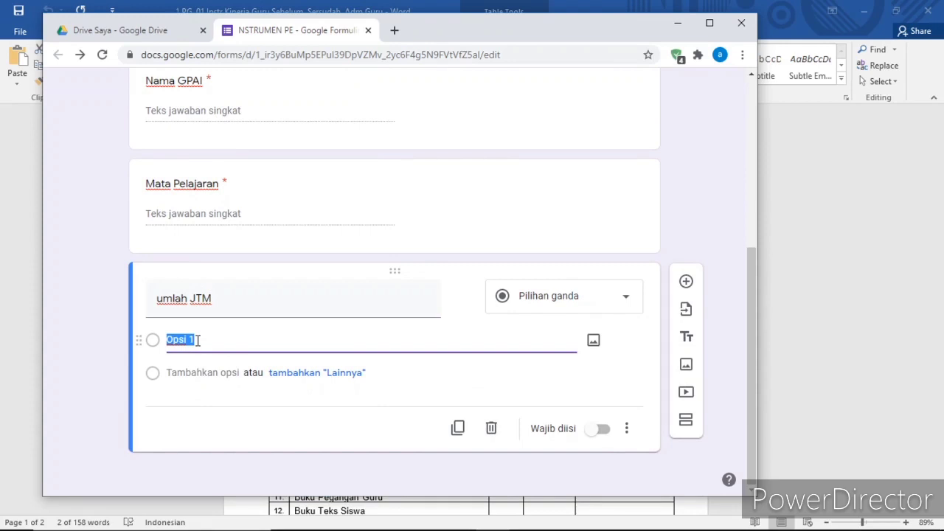
pyautogui.write('Kurang 24 JTM')
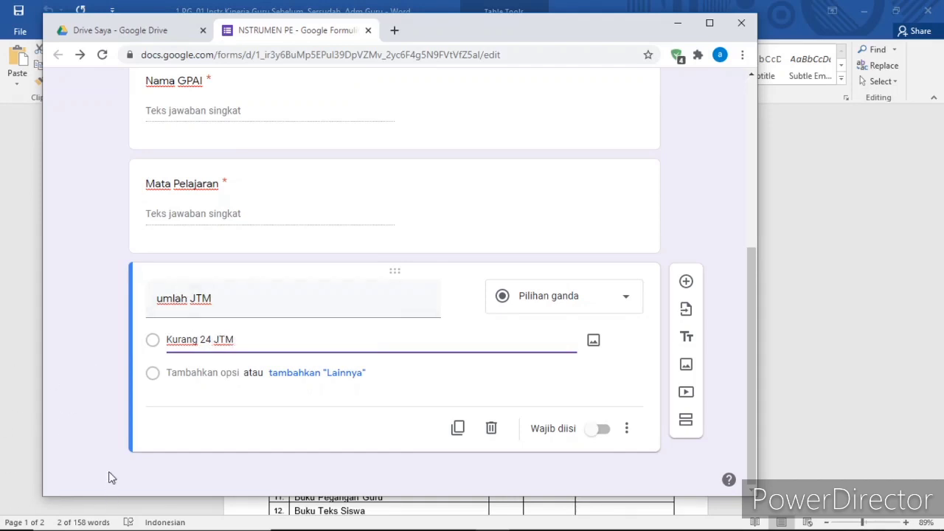
pyautogui.click(330, 375)
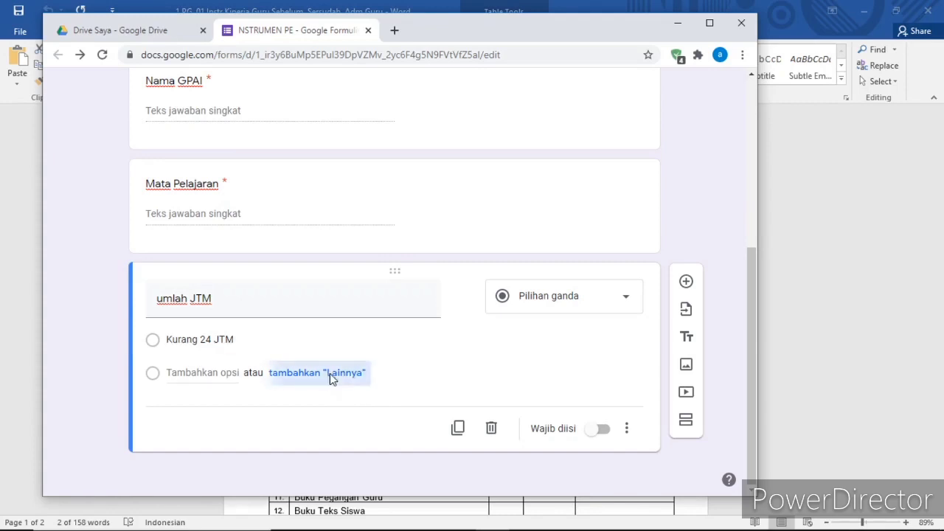
# Add the options "Pas 24 JTM" and "Antara 25 JTM - 30 JTM" to the JTM question.
pyautogui.click(192, 375)
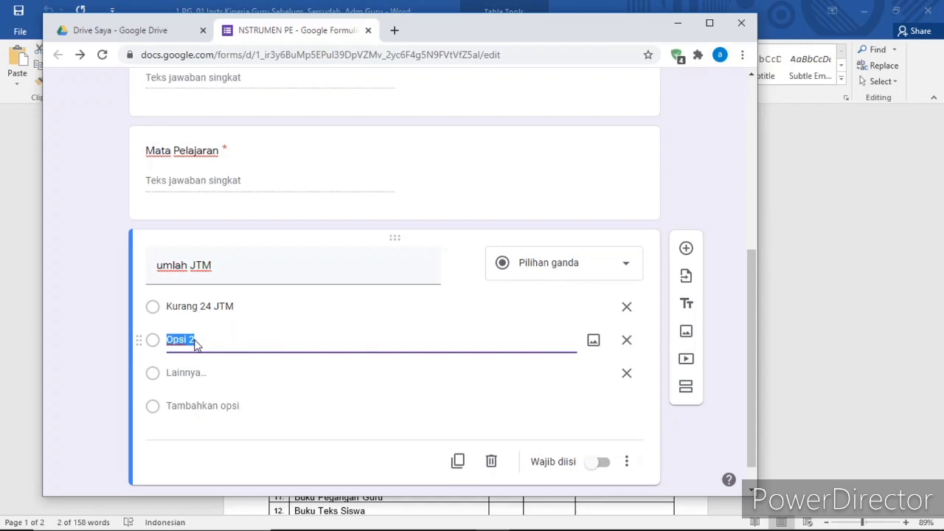
pyautogui.write('Pa')
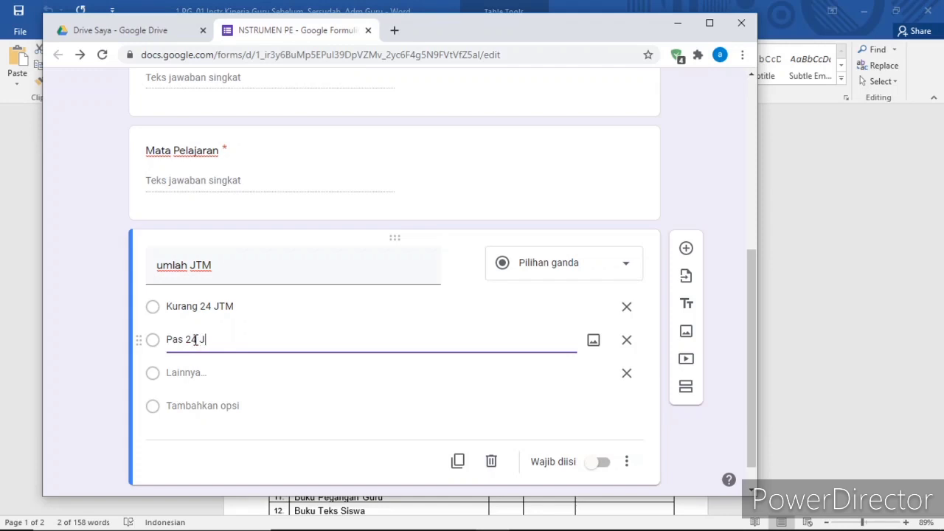
pyautogui.write('M')
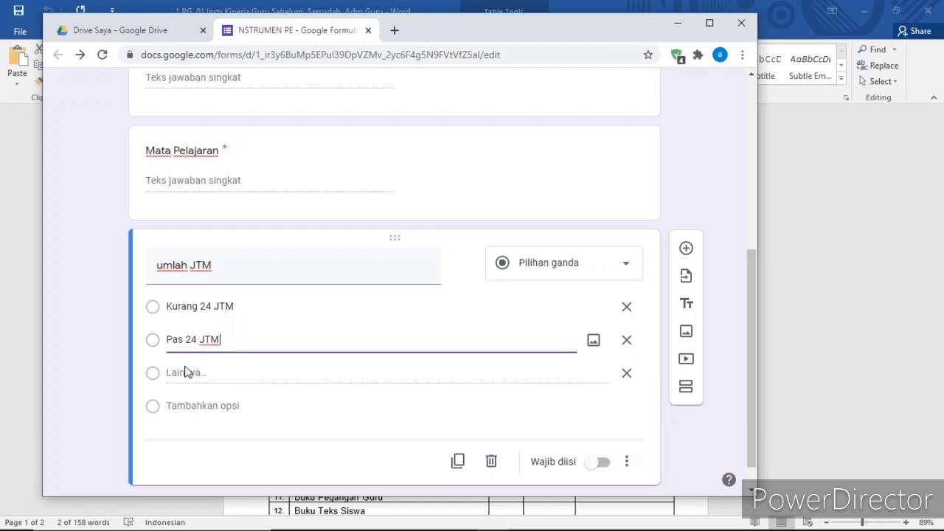
pyautogui.click(196, 413)
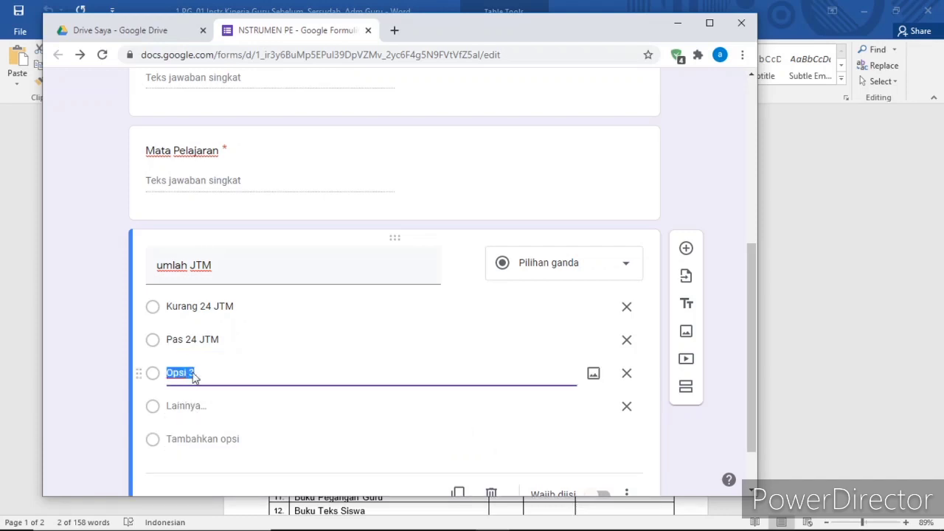
pyautogui.write('Antara 25 JTM -')
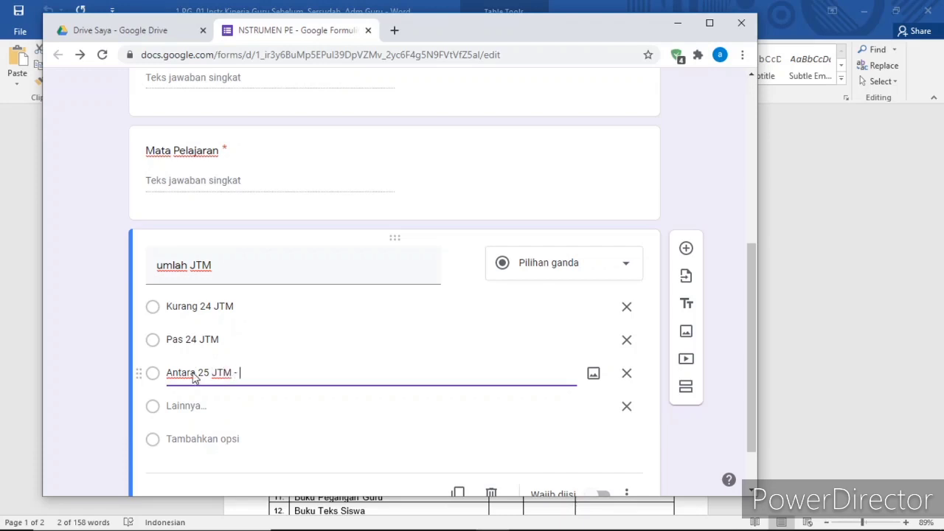
pyautogui.write('JTM')
# Add the options "Antara 31 JTM - 40 JTM" and "Lebih dari 40 JTM" to the JTM question.
pyautogui.click(205, 436)
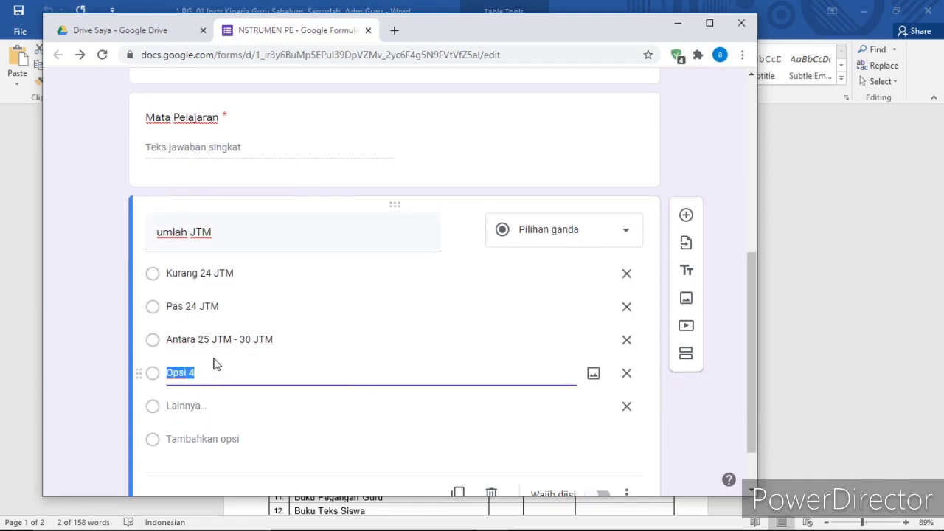
pyautogui.write('Antara 31 JTM - 40 JTM')
pyautogui.click(211, 441)
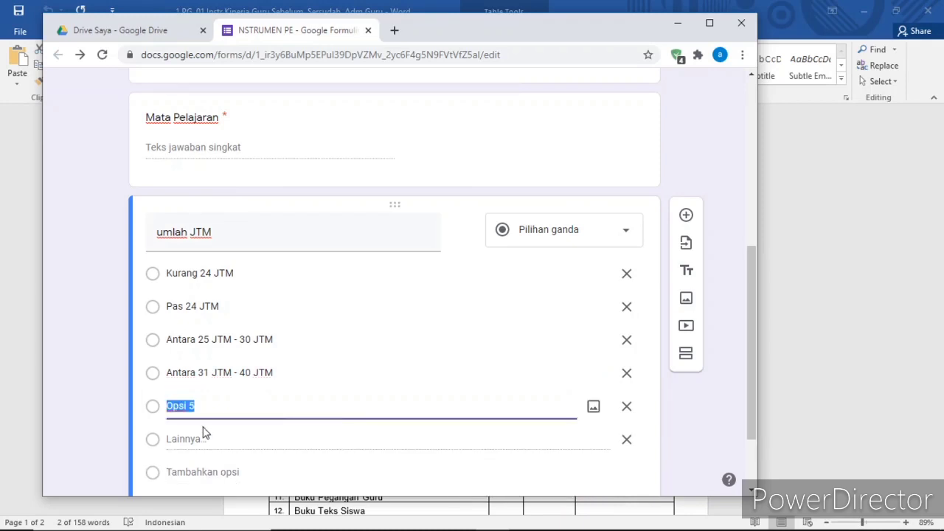
pyautogui.write('Lebih dari 40 JTM')
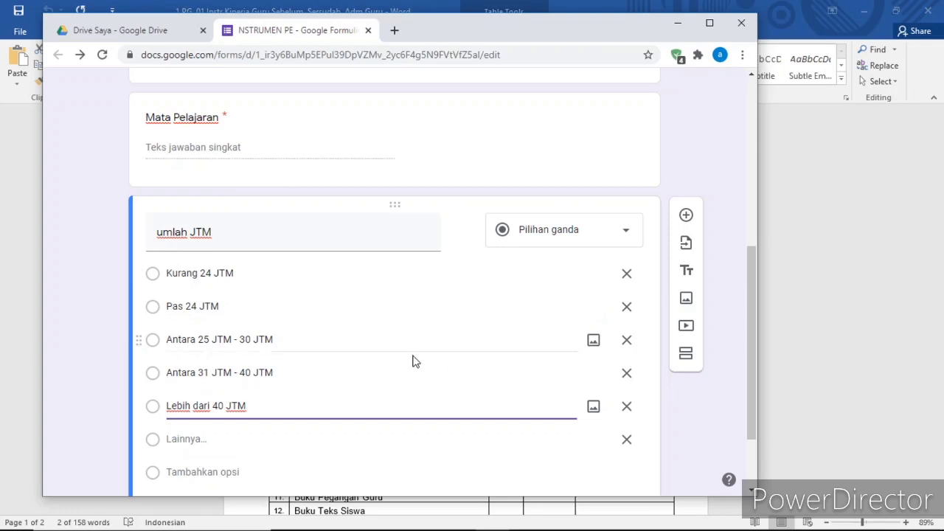
# Remove the "Lainnya" option from the JTM question and make the question required.
pyautogui.scroll(-2, 413, 359)
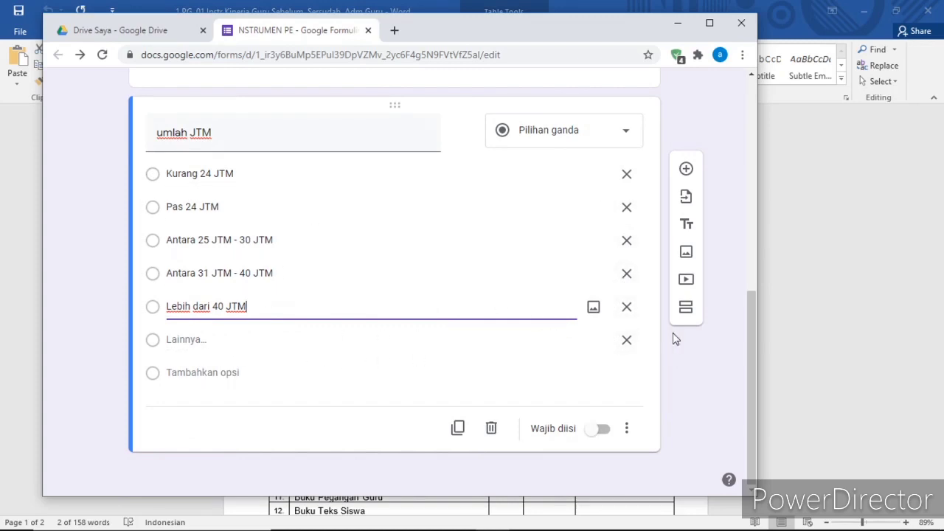
pyautogui.click(626, 341)
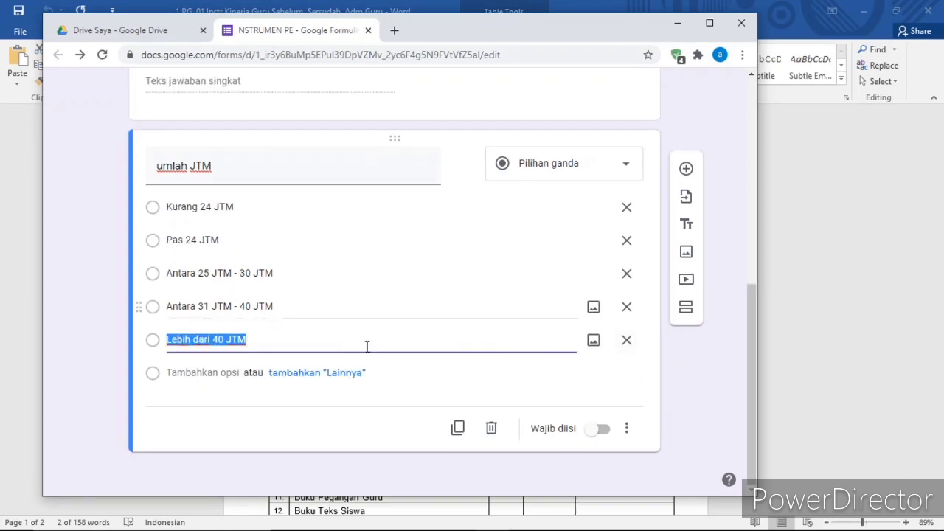
pyautogui.click(382, 420)
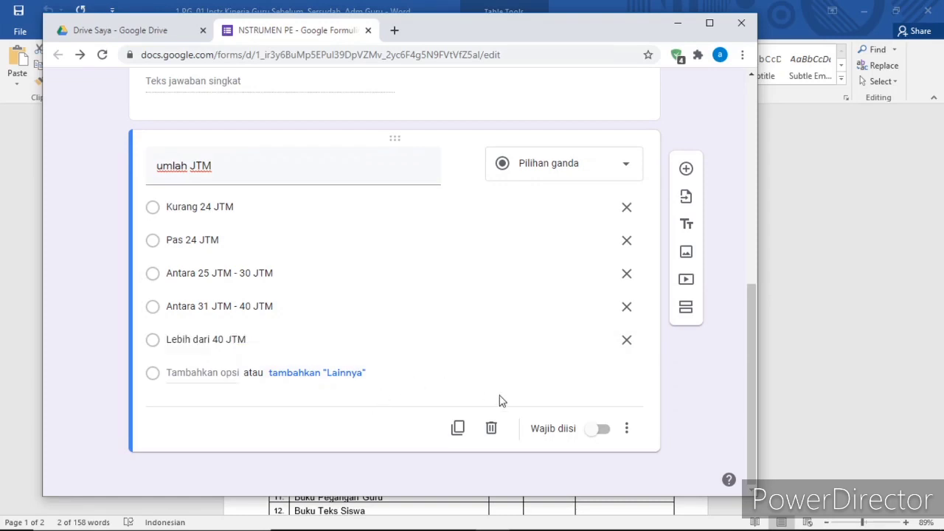
pyautogui.click(601, 429)
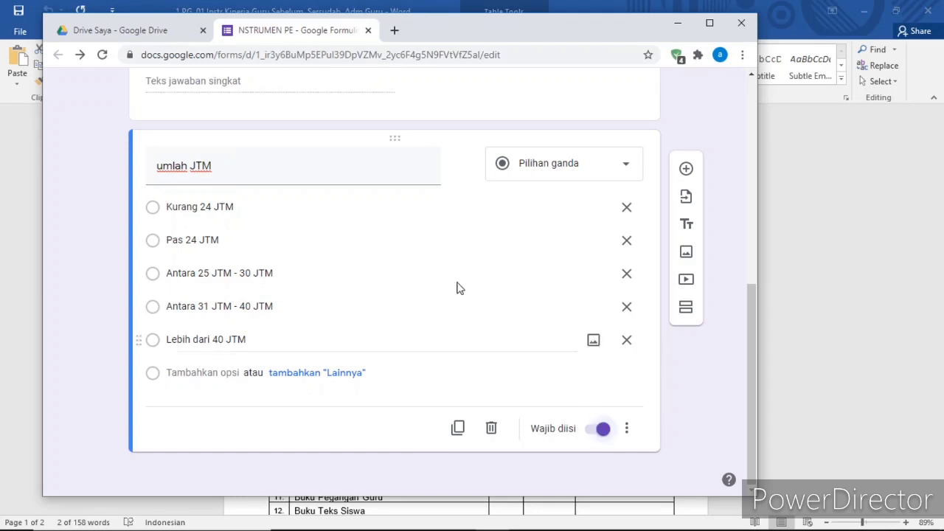
# Add a new question below the JTM question and dismiss the WhatsApp notification.
pyautogui.scroll(1, 397, 352)
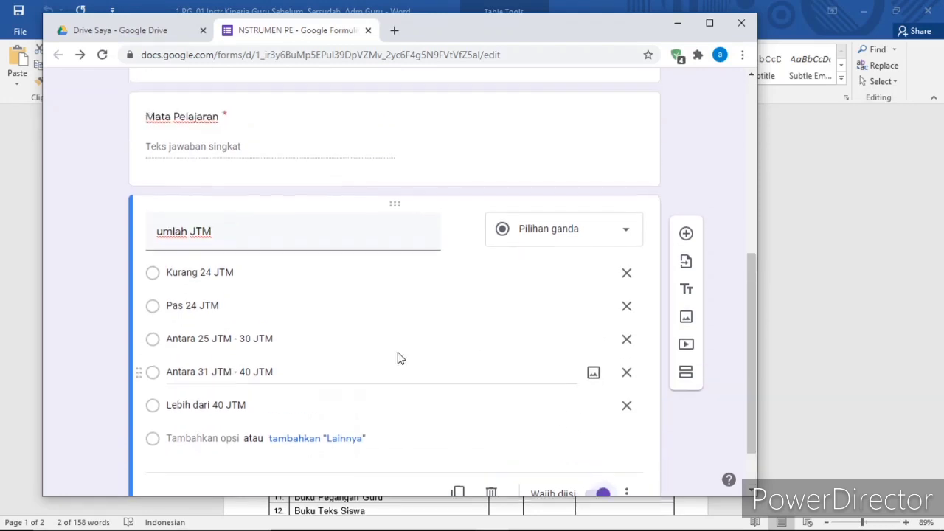
pyautogui.scroll(-1, 397, 352)
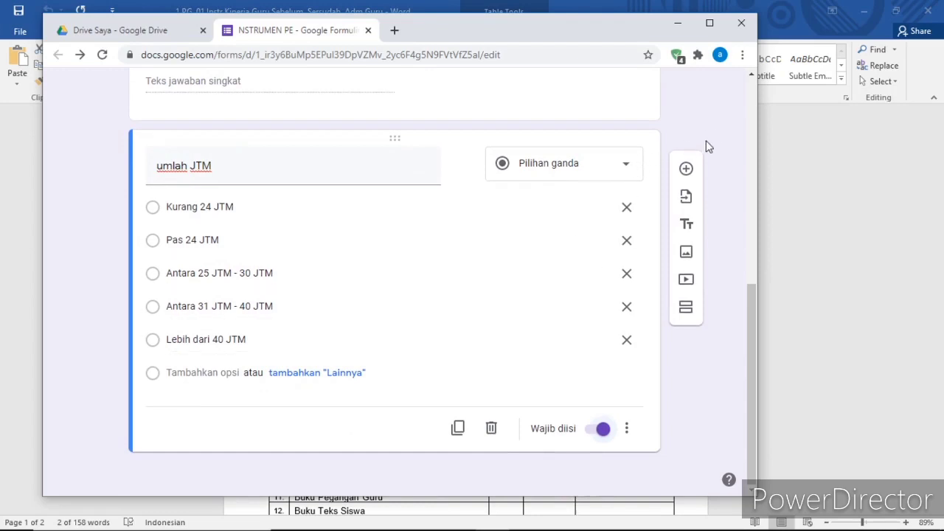
pyautogui.click(686, 170)
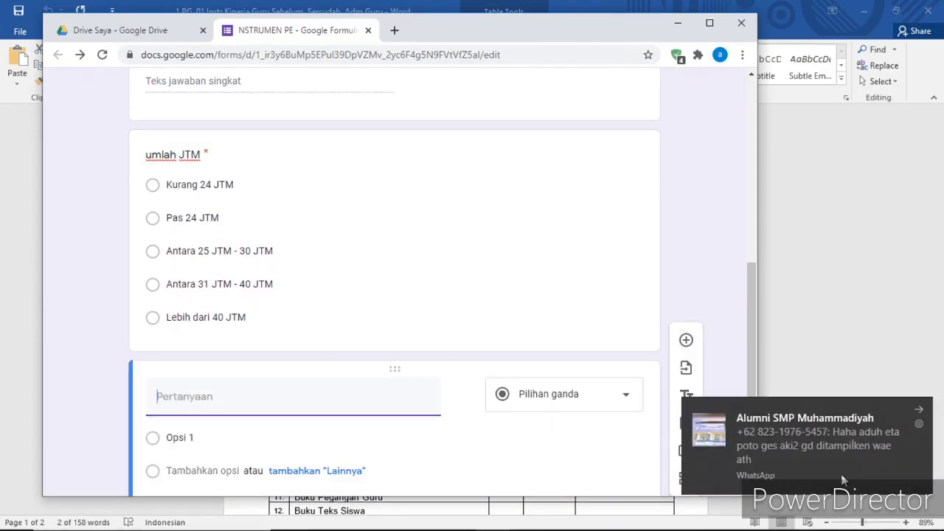
pyautogui.click(918, 410)
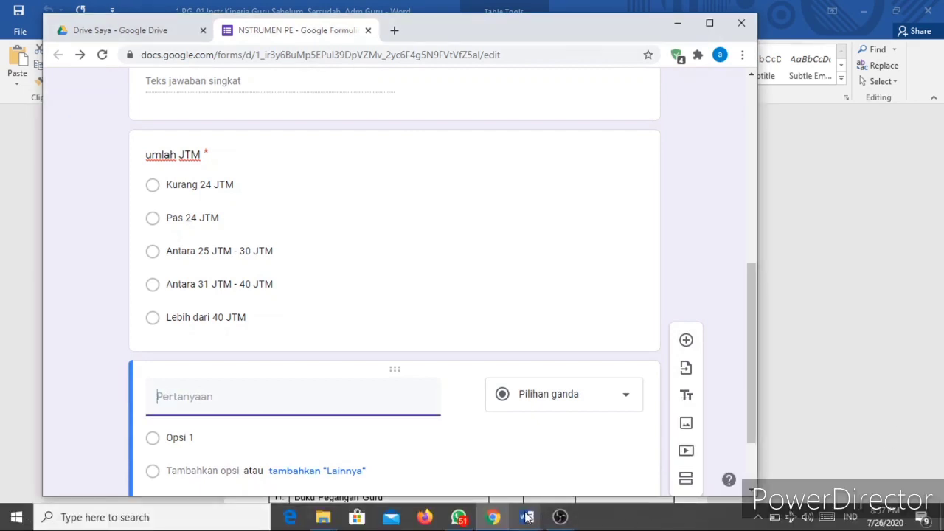
# Switch to the PG. 01 document in Word and copy "Kalender Pendidikan" from the first row of the ASPEK PEMBINAAN column.
pyautogui.moveTo(529, 518)
pyautogui.click(748, 469)
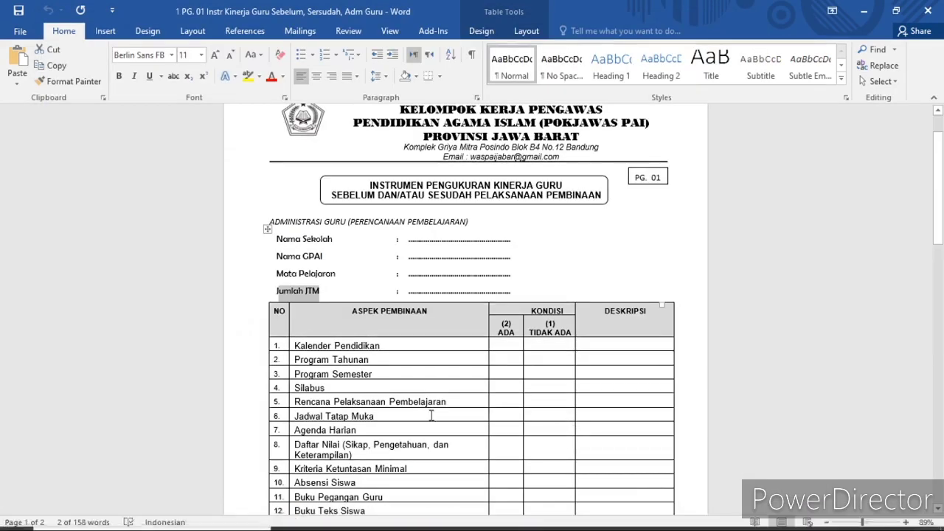
pyautogui.scroll(-3, 352, 330)
pyautogui.scroll(-1, 352, 330)
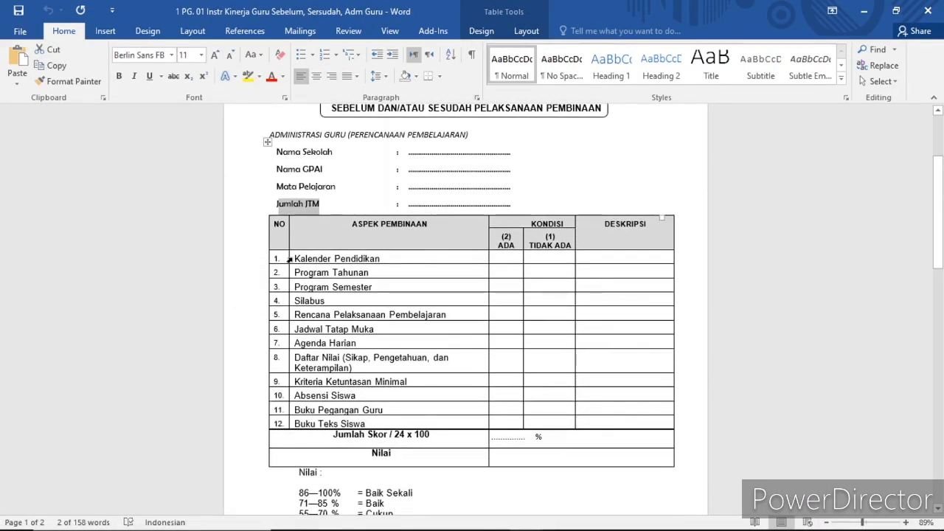
pyautogui.moveTo(289, 259); pyautogui.dragTo(347, 297)
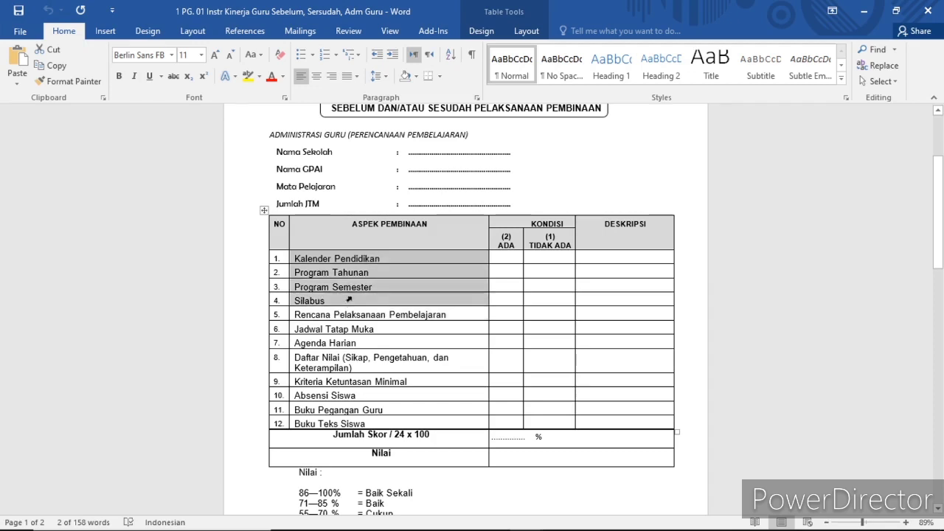
pyautogui.click(304, 258)
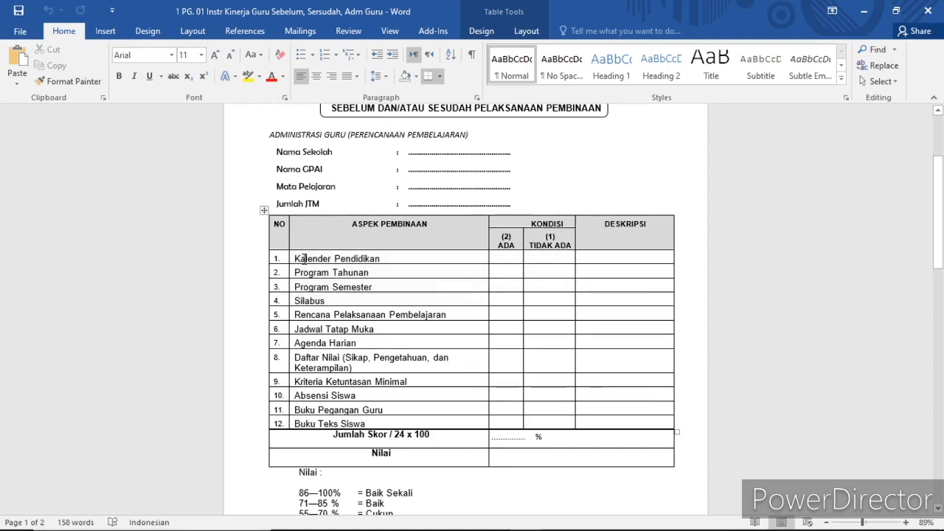
pyautogui.moveTo(297, 256); pyautogui.dragTo(378, 265)
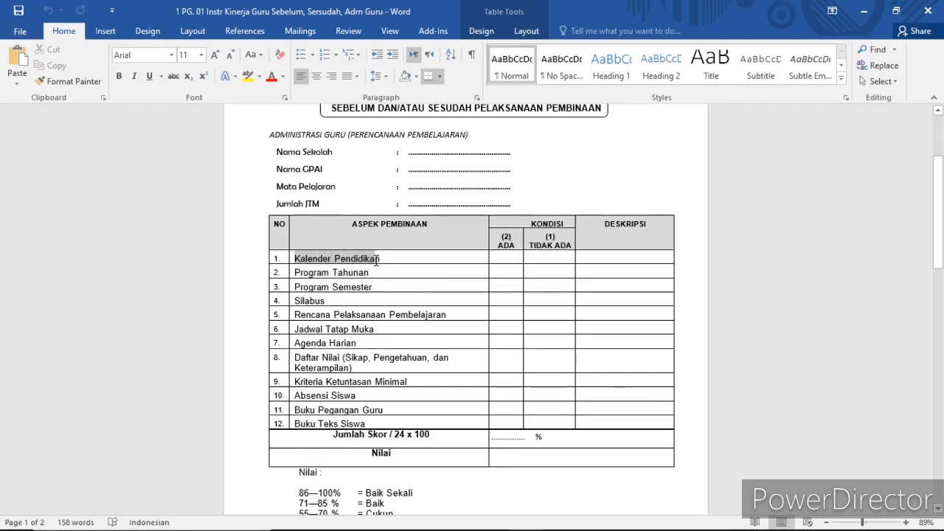
pyautogui.hotkey('shift', 'Down')
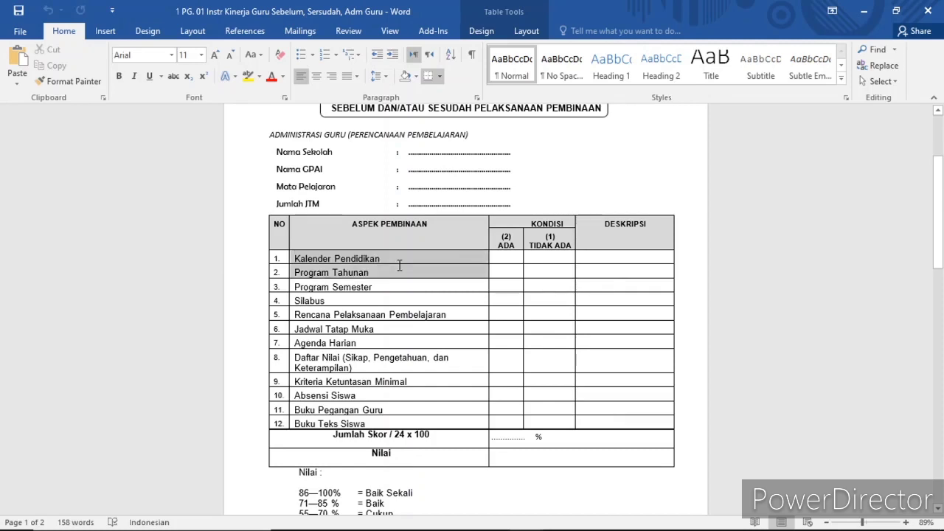
pyautogui.hotkey('shift', 'Left')
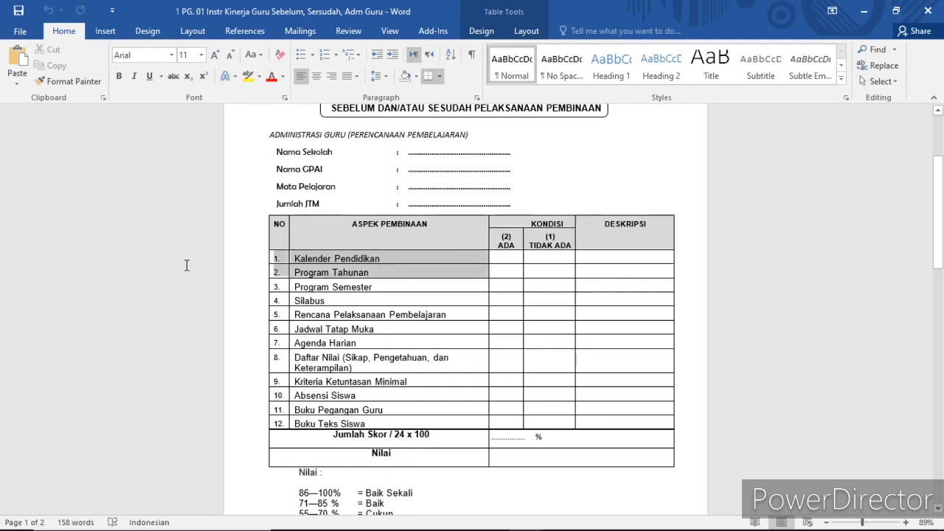
pyautogui.moveTo(233, 266); pyautogui.dragTo(312, 257)
pyautogui.hotkey('ctrl', 'c')
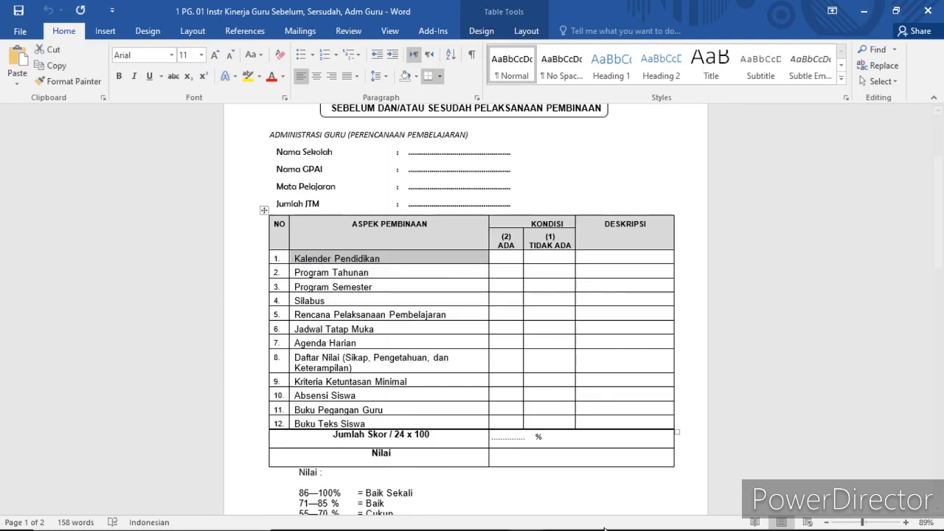
# Switch back to Google Chrome and paste "Kalender Pendidikan" as the fifth question's title.
pyautogui.moveTo(559, 501)
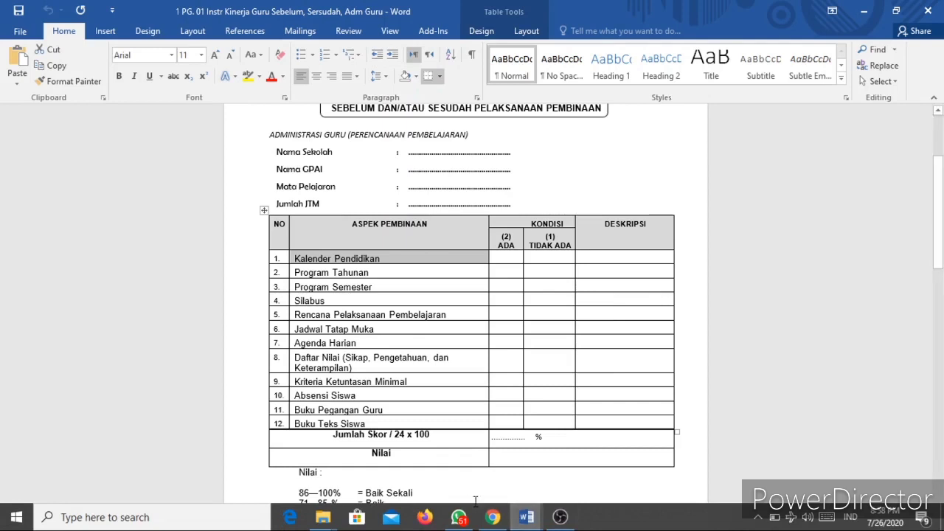
pyautogui.click(493, 517)
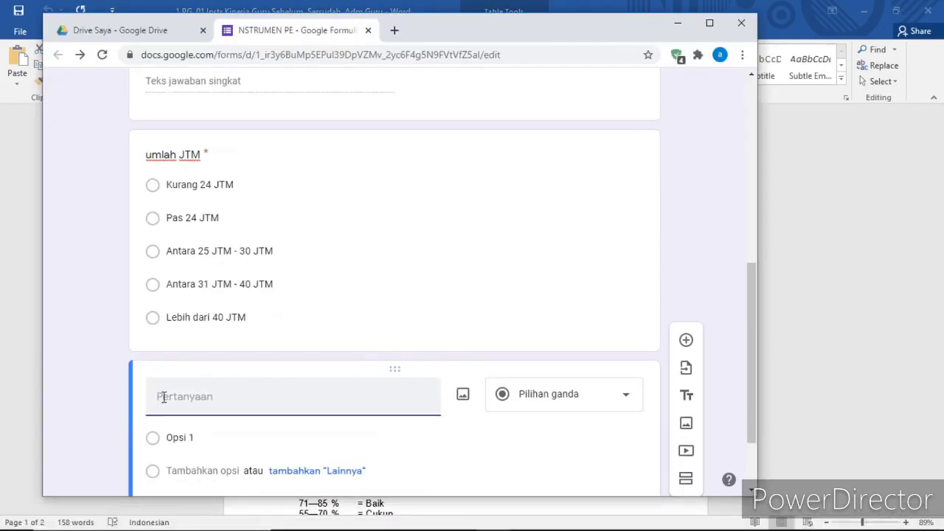
pyautogui.hotkey('ctrl', 'v')
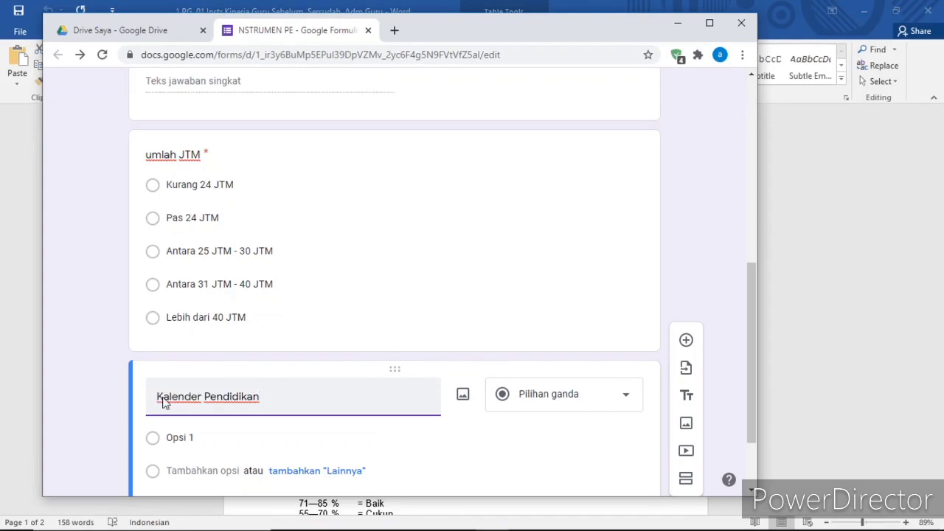
pyautogui.scroll(-3, 353, 451)
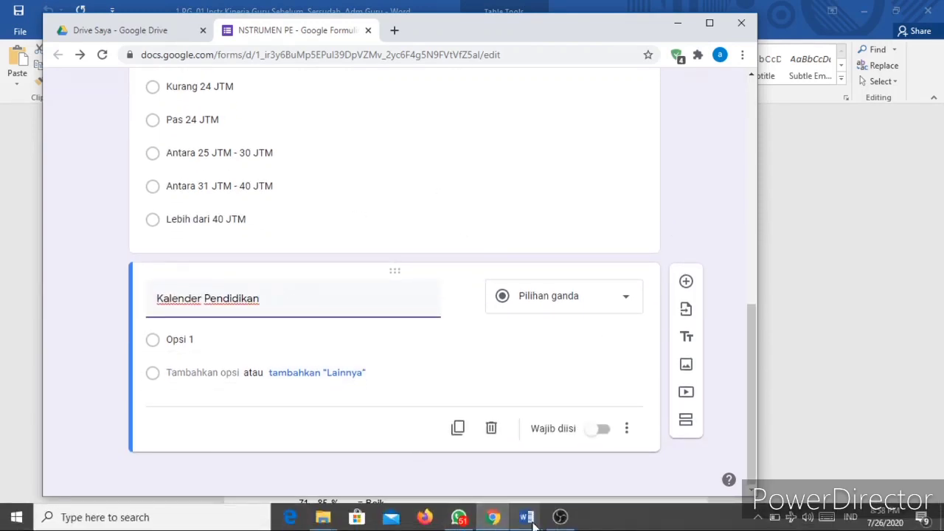
# Switch to the PG. 01 document in Word and examine the answer categories under the KONDISI heading.
pyautogui.moveTo(534, 524)
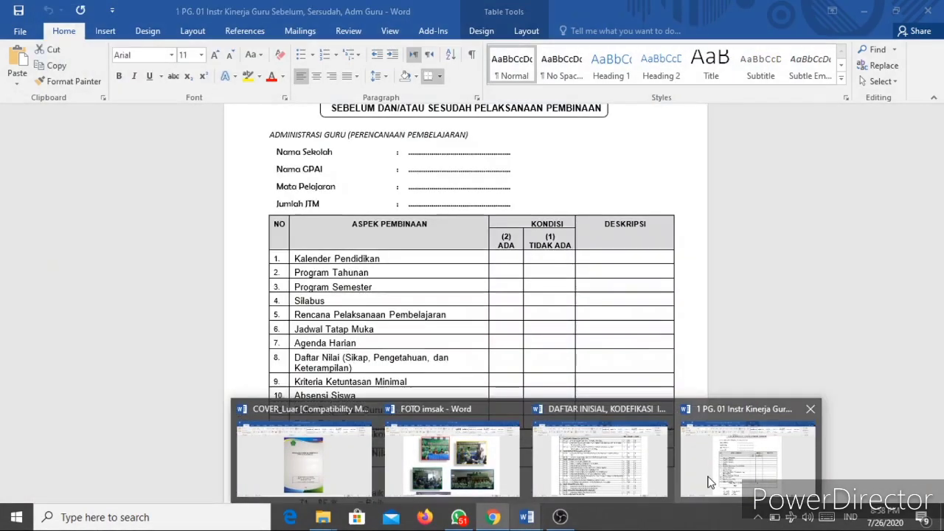
pyautogui.click(709, 477)
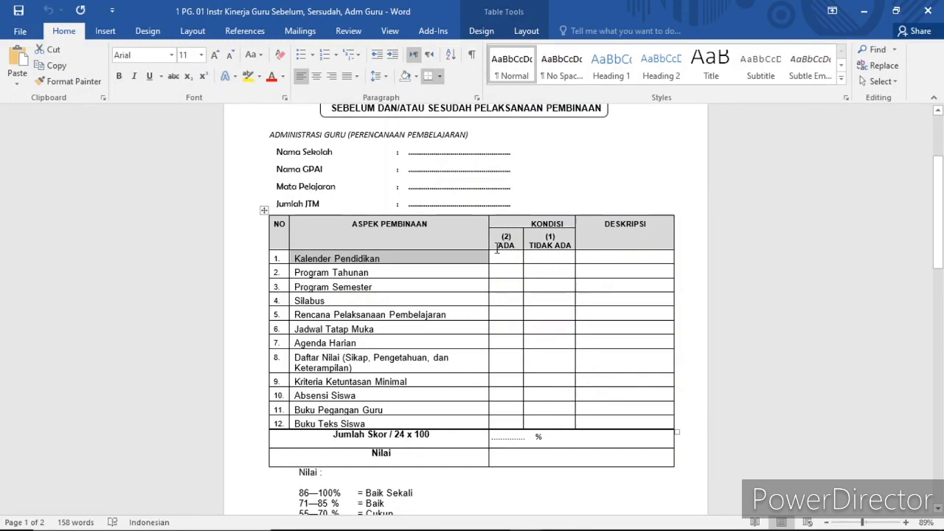
pyautogui.moveTo(497, 248); pyautogui.dragTo(532, 246)
pyautogui.moveTo(527, 287); pyautogui.dragTo(560, 427)
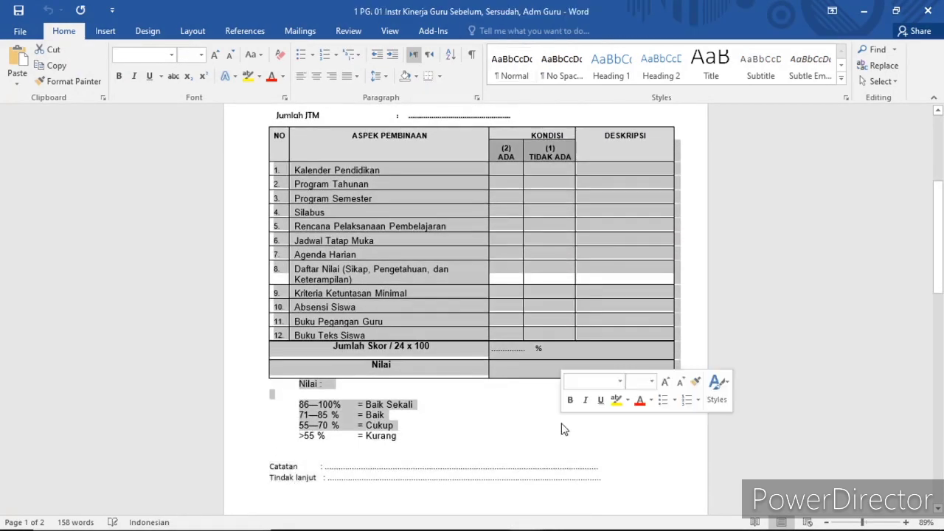
pyautogui.click(628, 151)
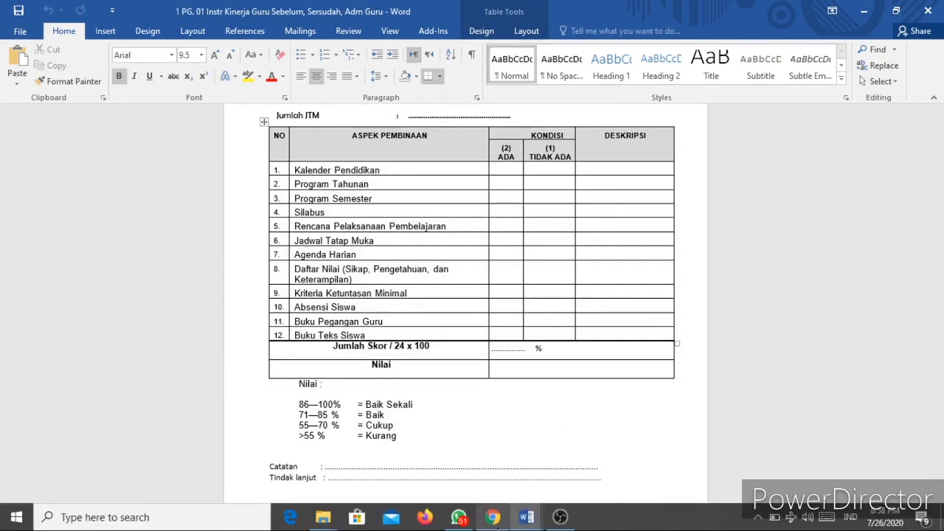
# Switch back to Google Chrome and give the Kalender Pendidikan question the options "Ada" and "Tidak ada", without a "Lainnya" option.
pyautogui.click(495, 517)
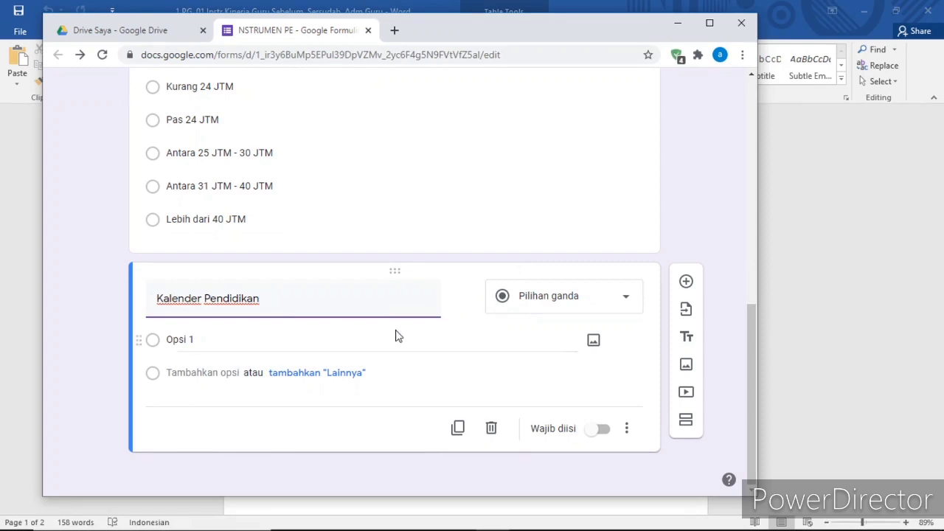
pyautogui.click(177, 339)
pyautogui.write('Ada')
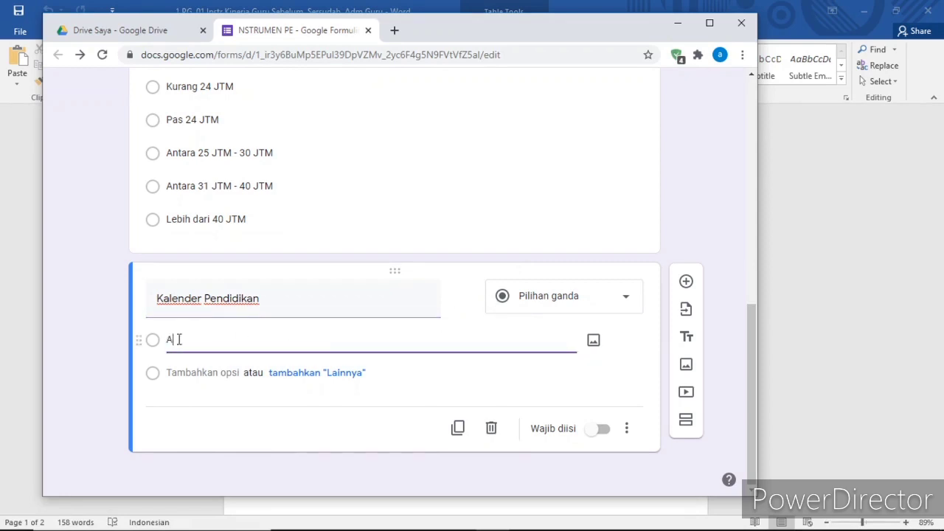
pyautogui.click(332, 372)
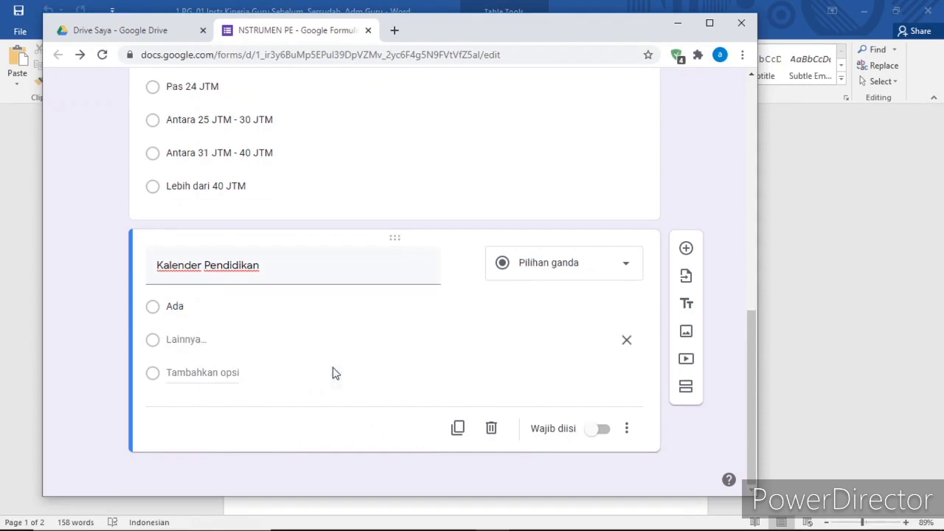
pyautogui.click(181, 374)
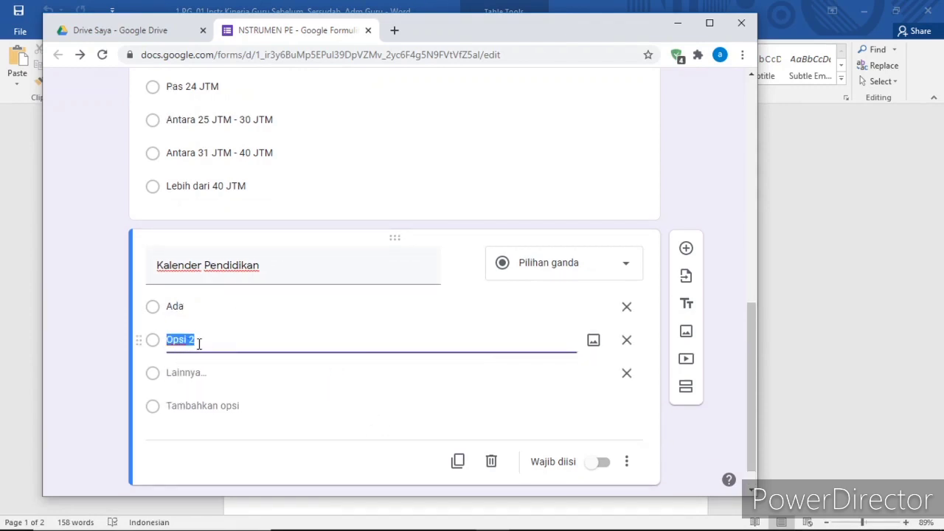
pyautogui.write('Tidak ada')
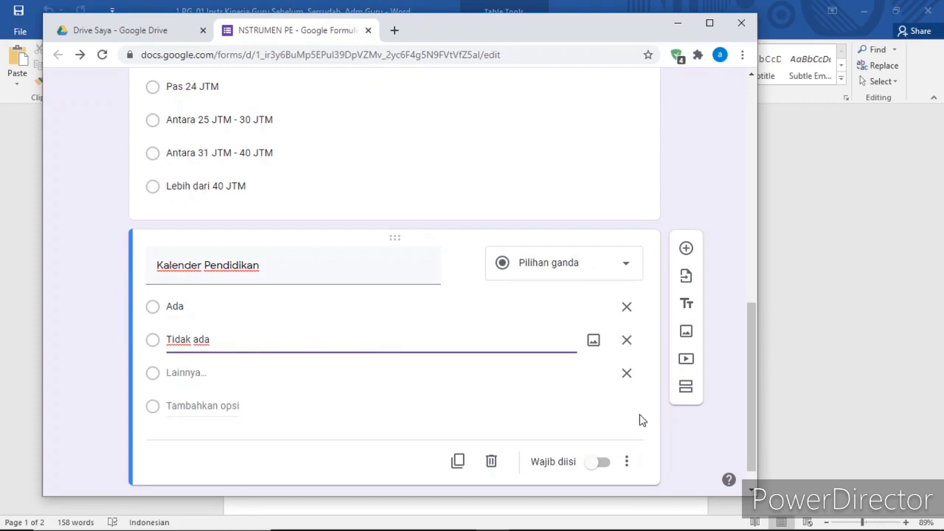
pyautogui.click(626, 373)
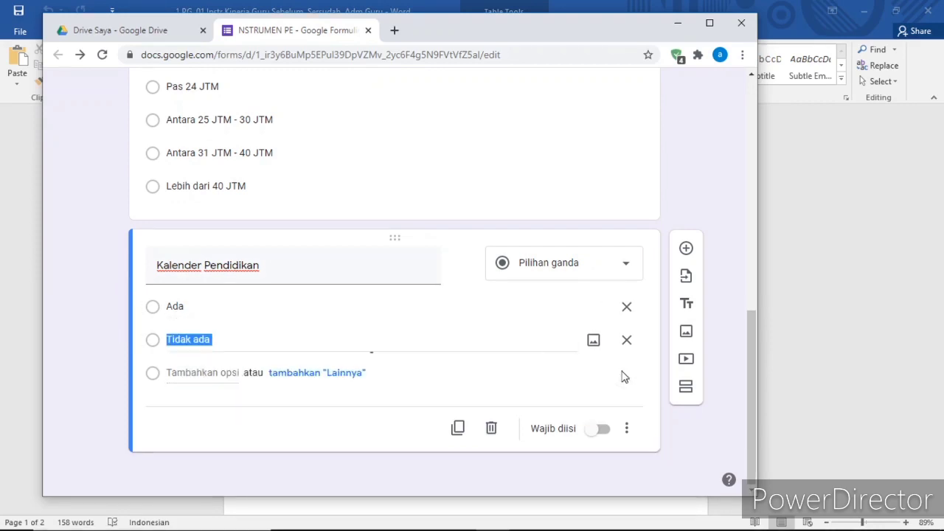
# Make the Kalender Pendidikan question required and add a new question below it.
pyautogui.click(601, 434)
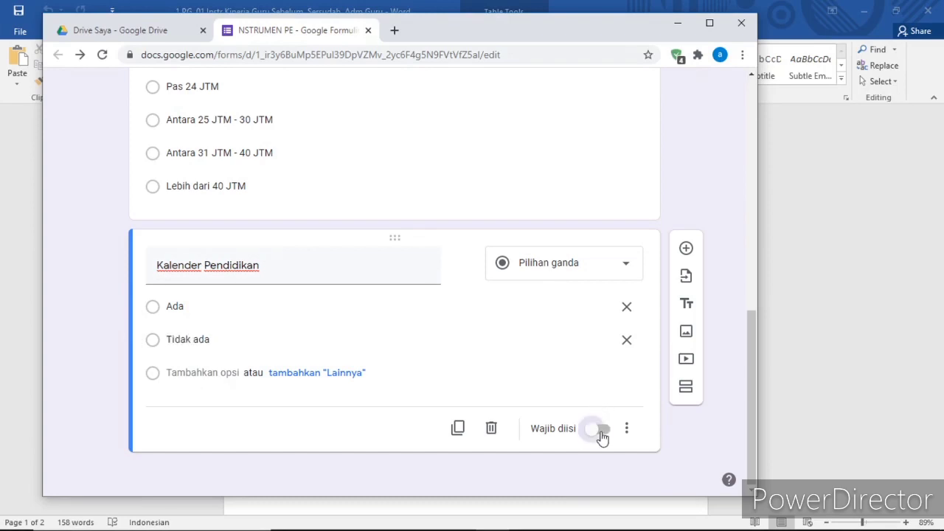
pyautogui.click(687, 254)
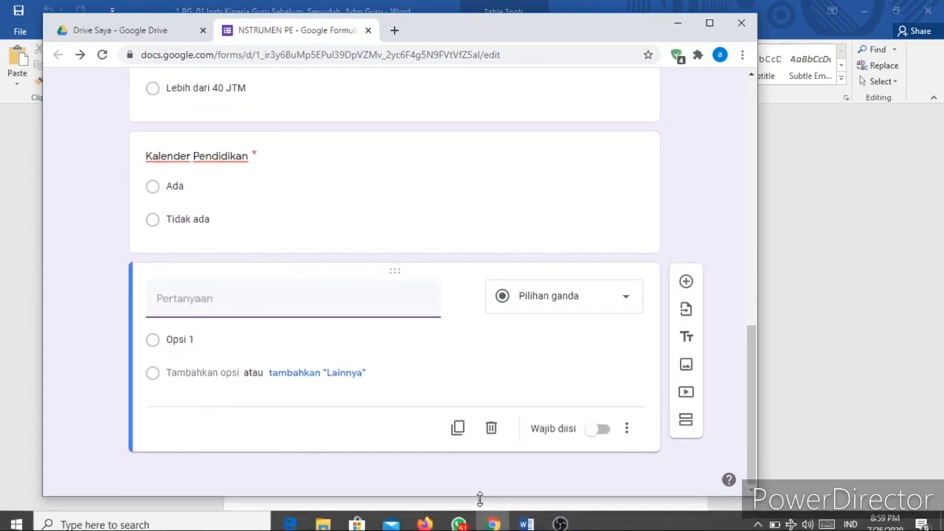
# Switch to the PG. 01 document in Word and copy the text "Program Tahunan" from row 2 of the aspects table.
pyautogui.moveTo(527, 518)
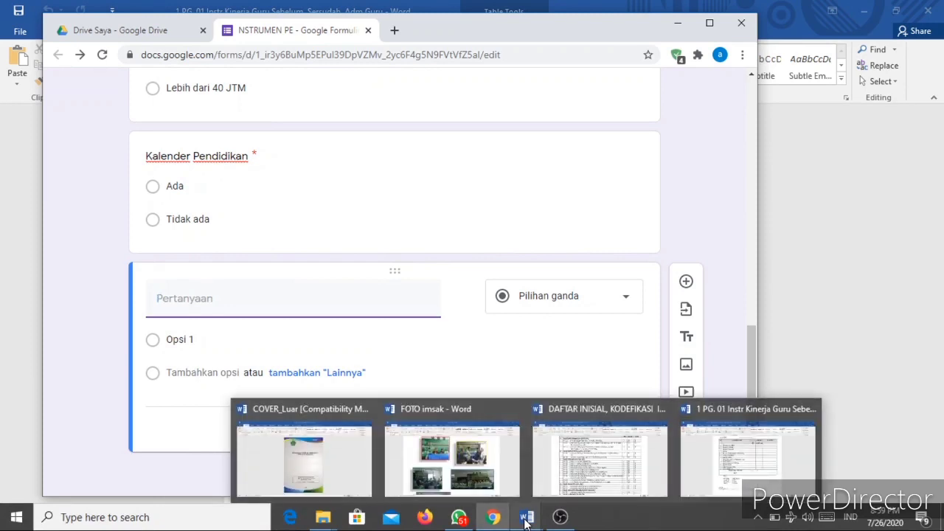
pyautogui.click(730, 471)
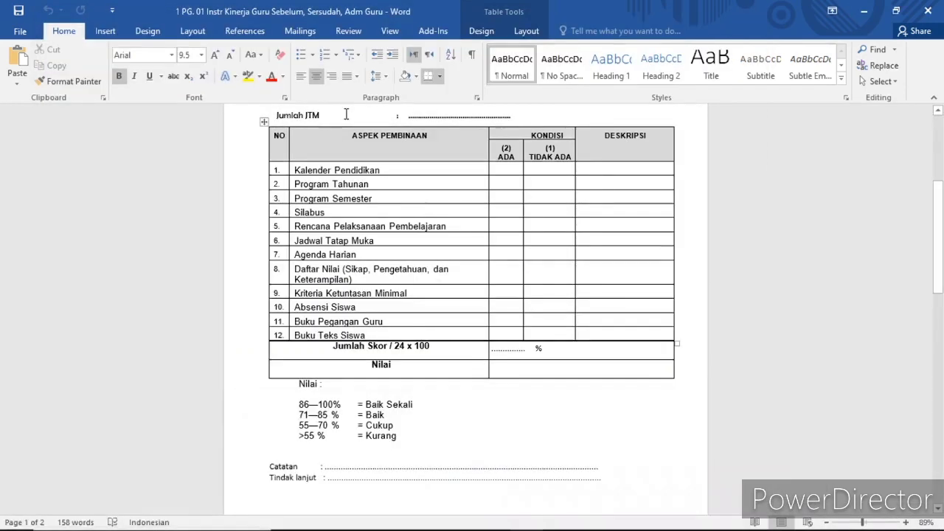
pyautogui.moveTo(300, 183); pyautogui.dragTo(370, 186)
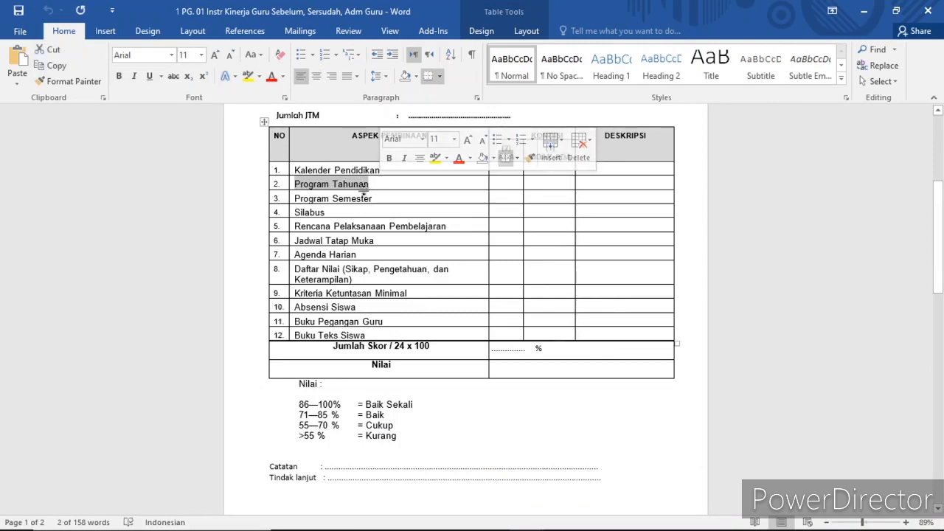
pyautogui.rightClick(363, 187)
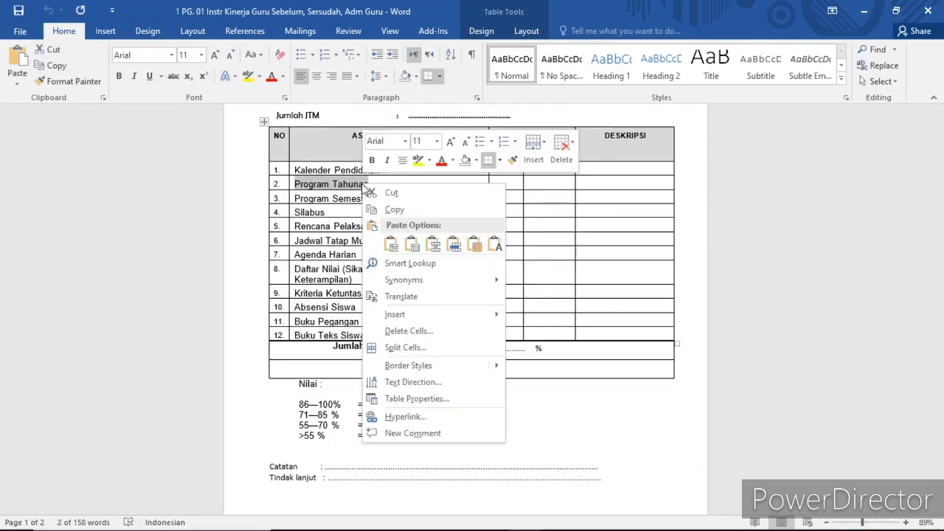
pyautogui.click(396, 209)
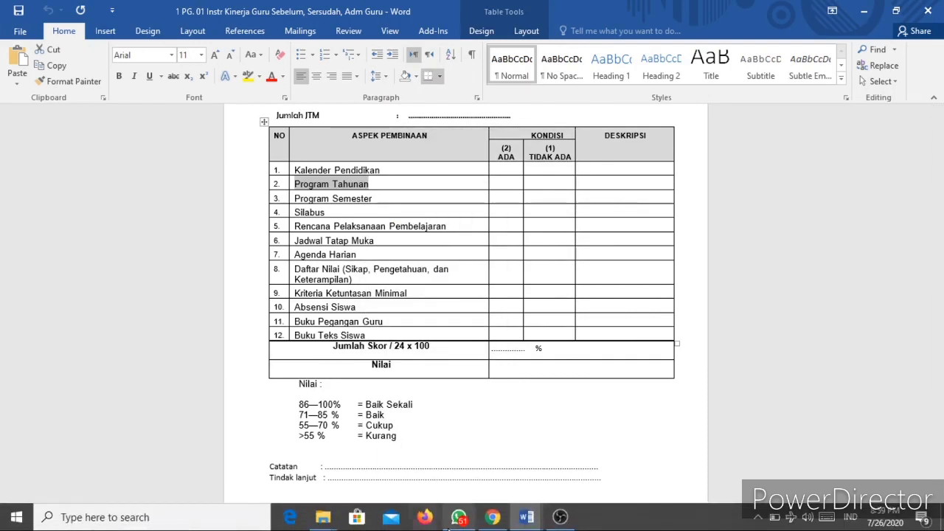
# Switch back to Google Chrome and paste "Program Tahunan" as the new sixth question's title.
pyautogui.click(494, 518)
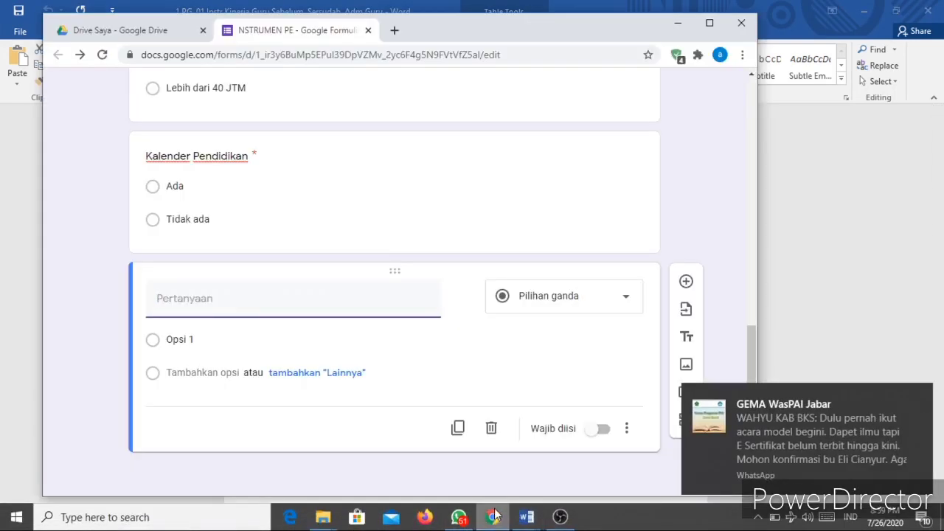
pyautogui.rightClick(159, 300)
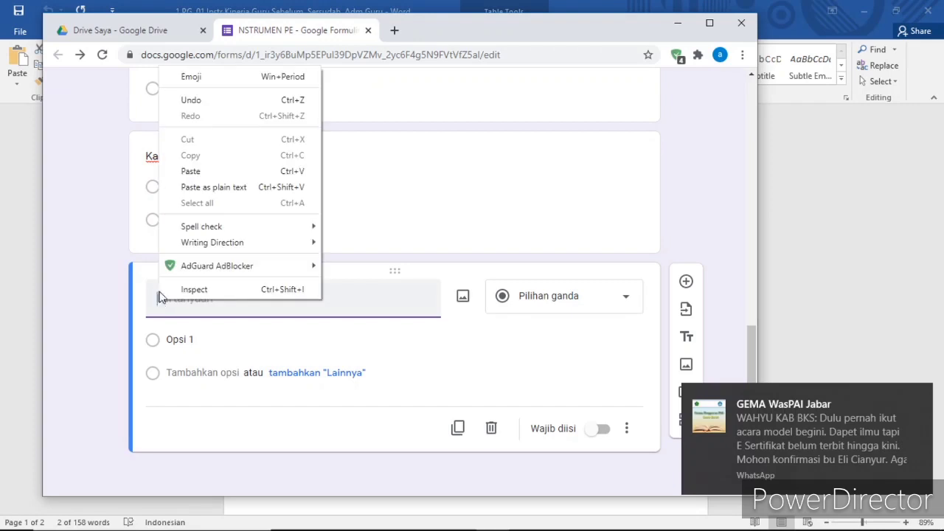
pyautogui.click(191, 171)
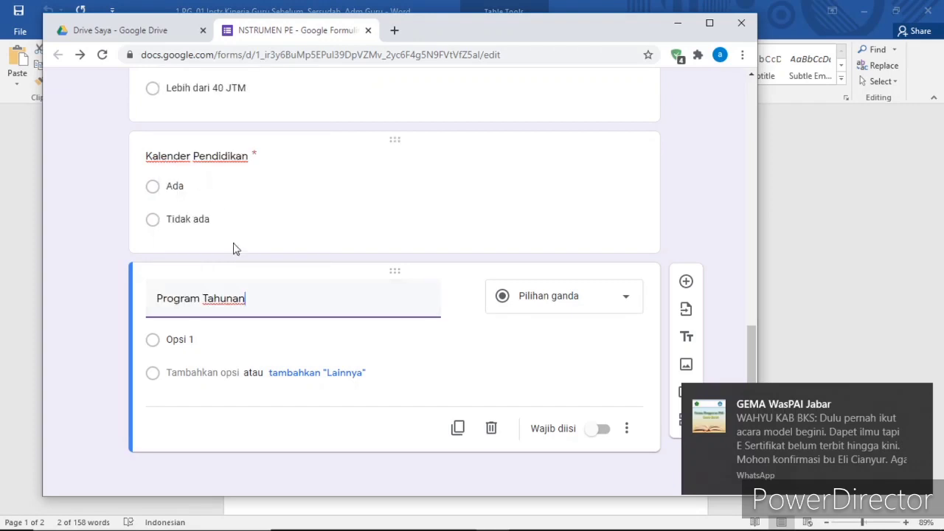
# Give the Program Tahunan question the options "Ada" and "Tidak ada", without a "Lainnya" option, and make it required.
pyautogui.click(180, 338)
pyautogui.write('A')
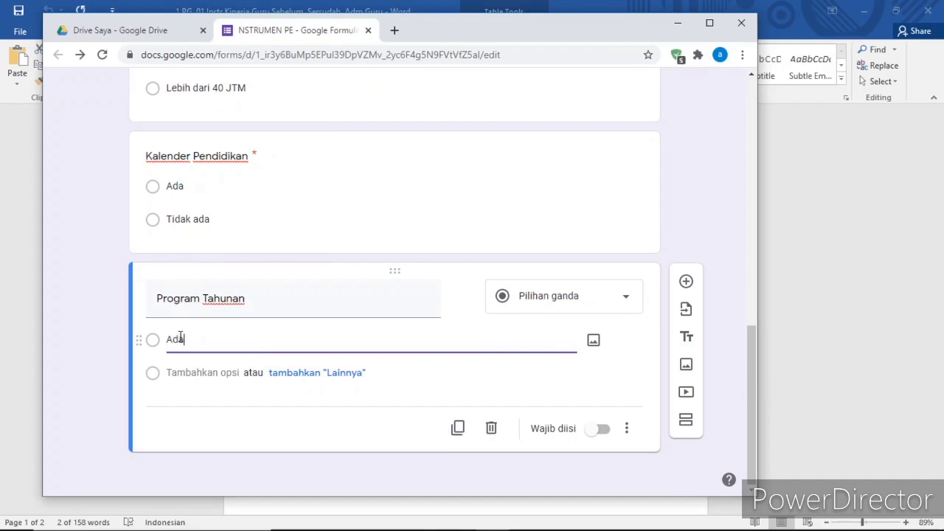
pyautogui.write('da')
pyautogui.click(346, 372)
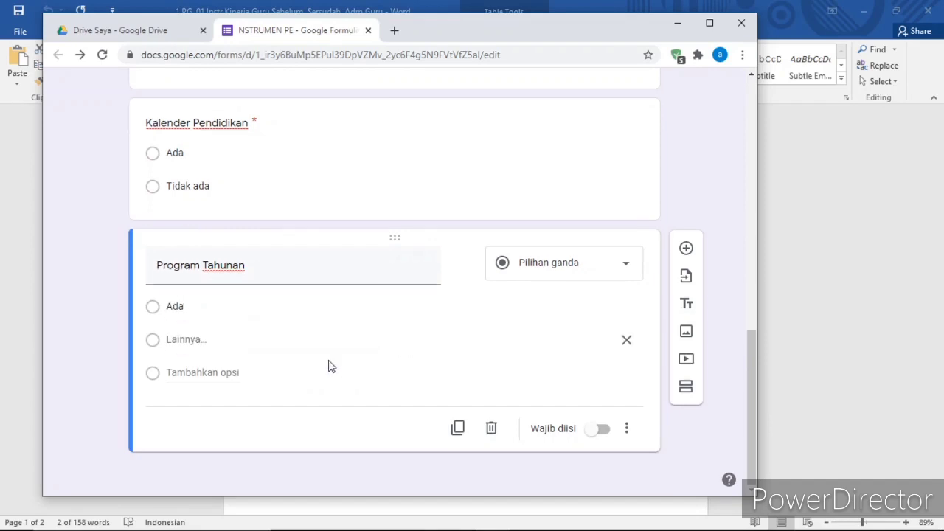
pyautogui.click(172, 372)
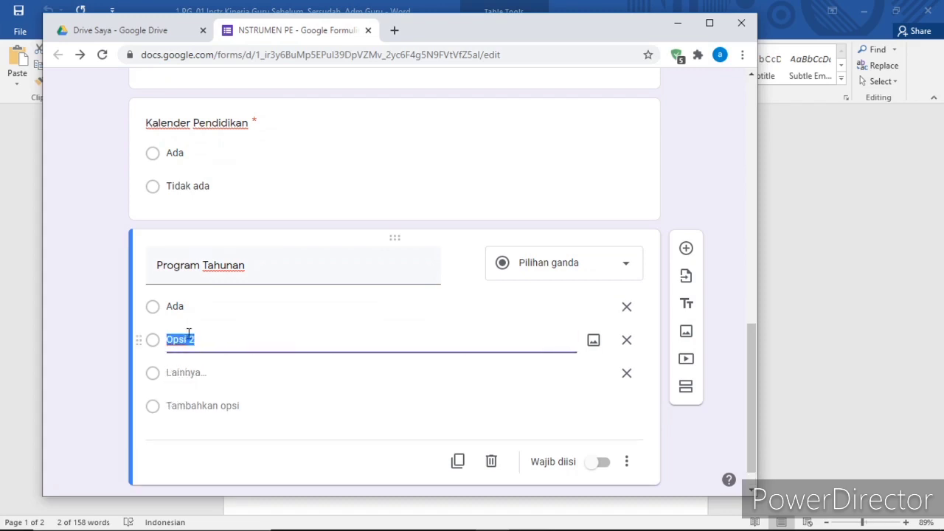
pyautogui.write('Tidak ada')
pyautogui.click(625, 376)
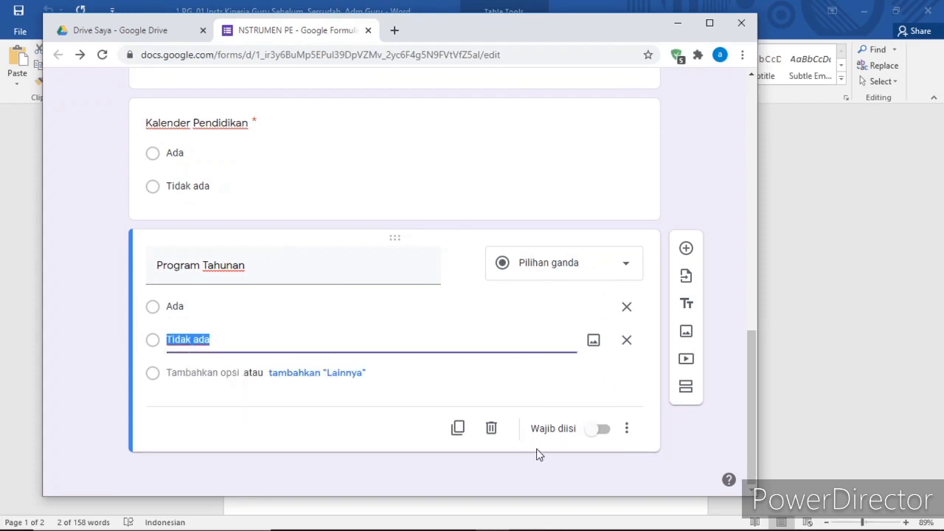
pyautogui.click(604, 432)
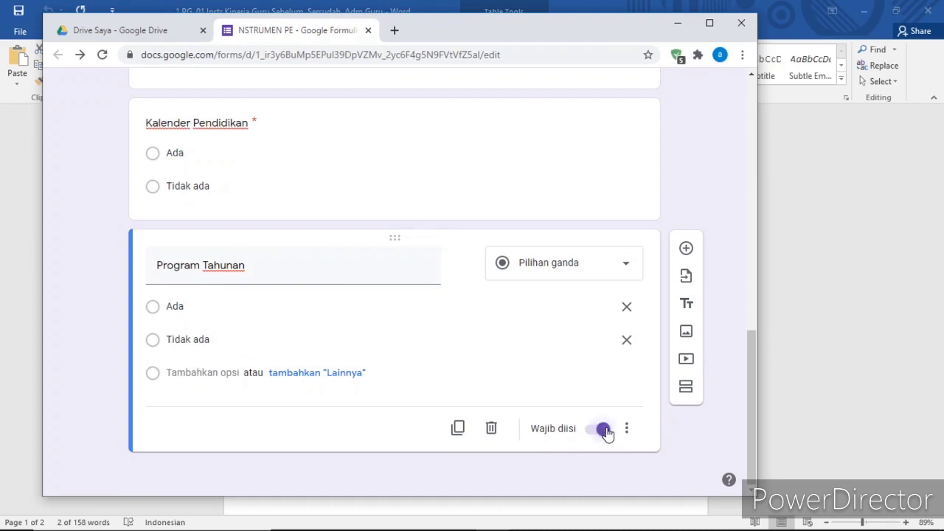
pyautogui.scroll(6, 481, 334)
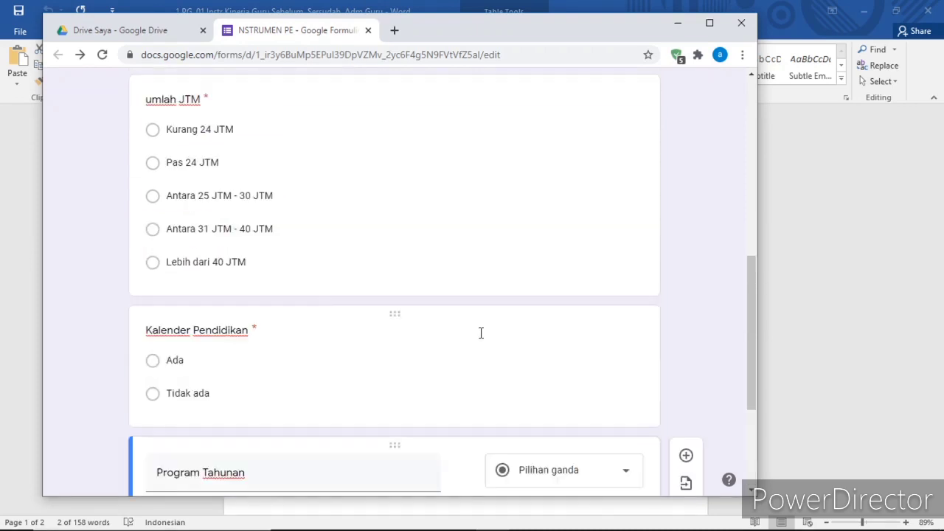
pyautogui.scroll(-6, 481, 334)
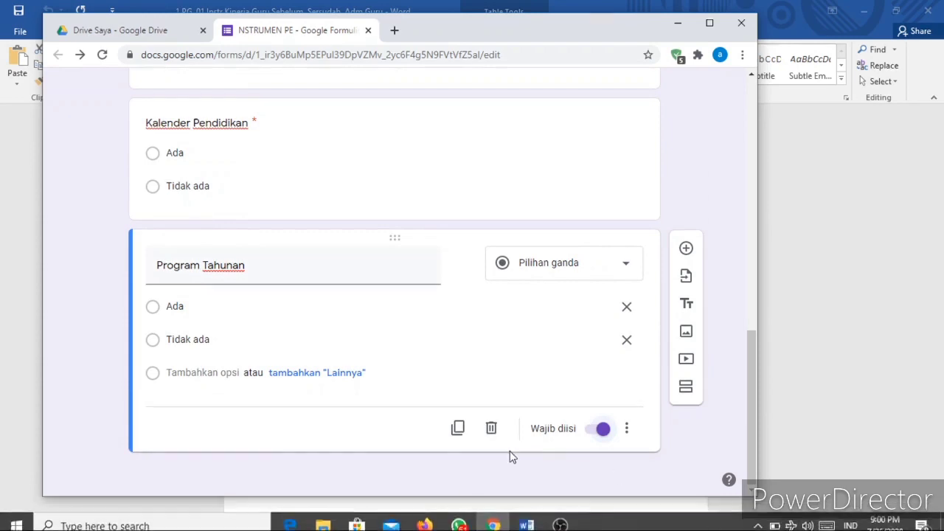
# Switch to the PG. 01 document in Word and examine the remaining aspects from Program Semester onwards.
pyautogui.moveTo(534, 528)
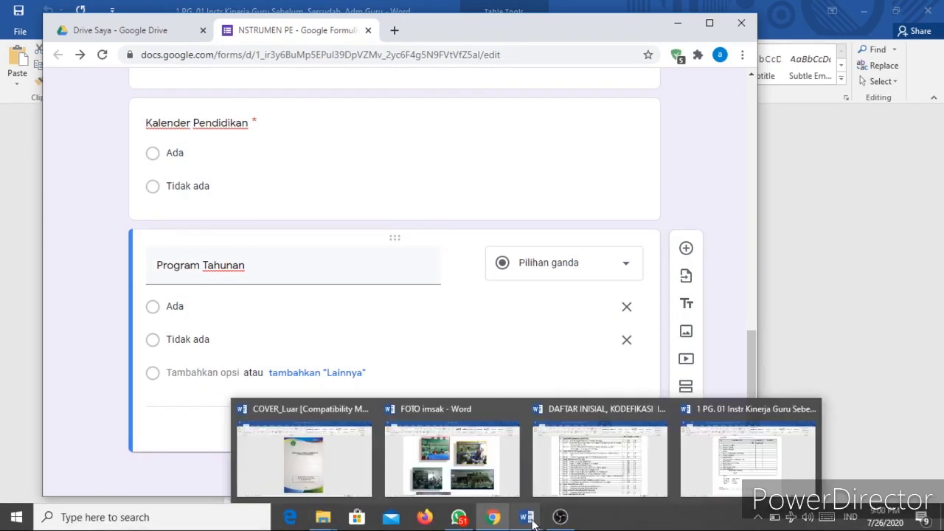
pyautogui.click(725, 457)
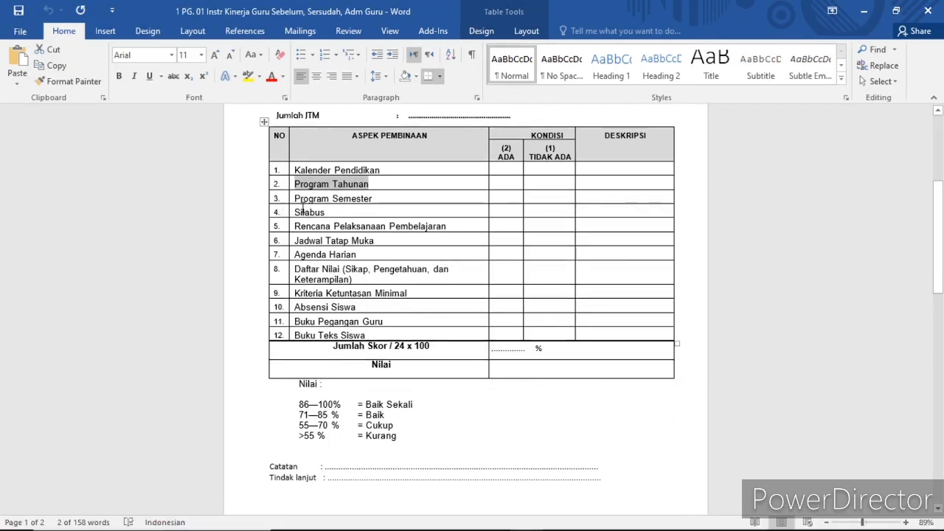
pyautogui.moveTo(298, 201); pyautogui.dragTo(481, 185)
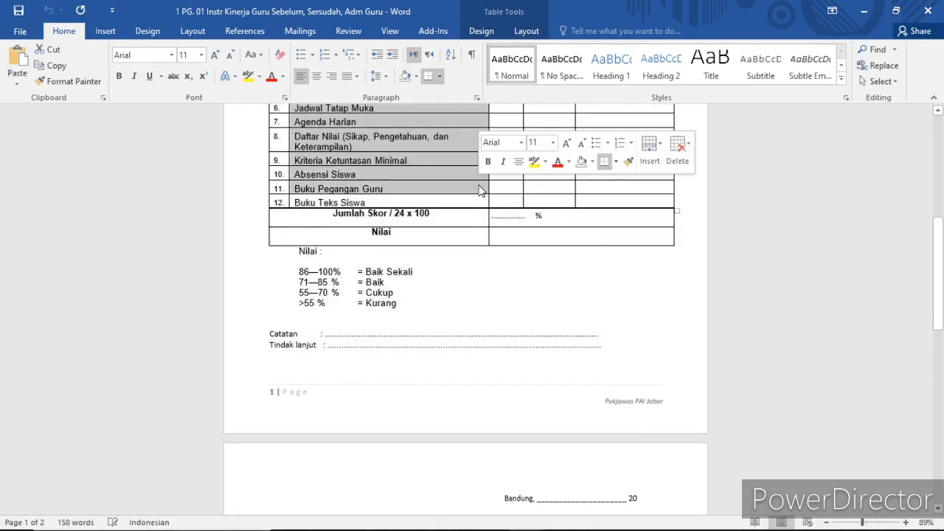
pyautogui.scroll(2, 482, 188)
pyautogui.click(519, 180)
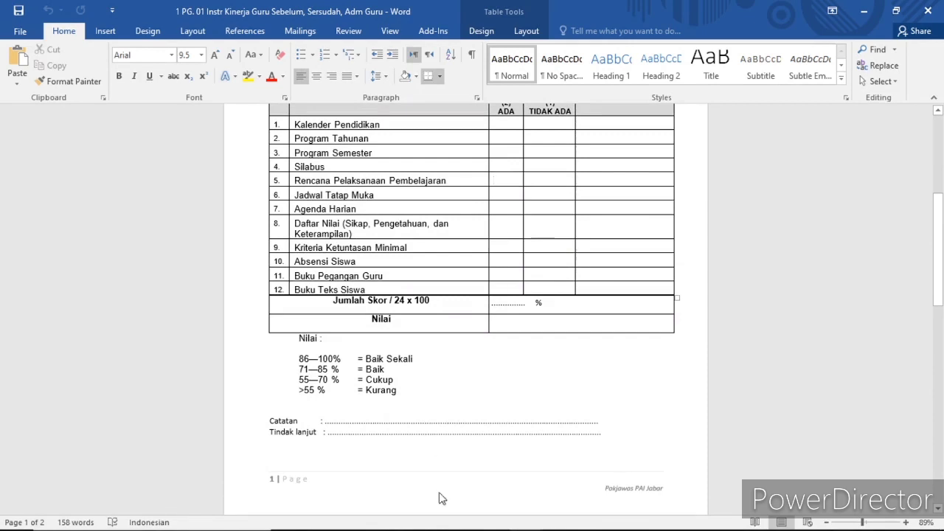
# Switch back to Google Chrome and review the form's questions from the title down to Program Tahunan.
pyautogui.moveTo(443, 523)
pyautogui.click(493, 519)
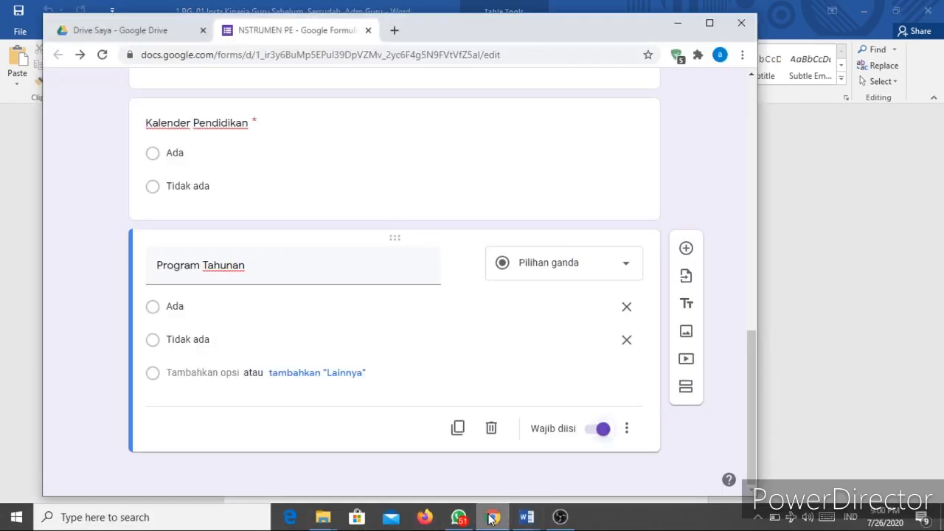
pyautogui.scroll(3, 371, 310)
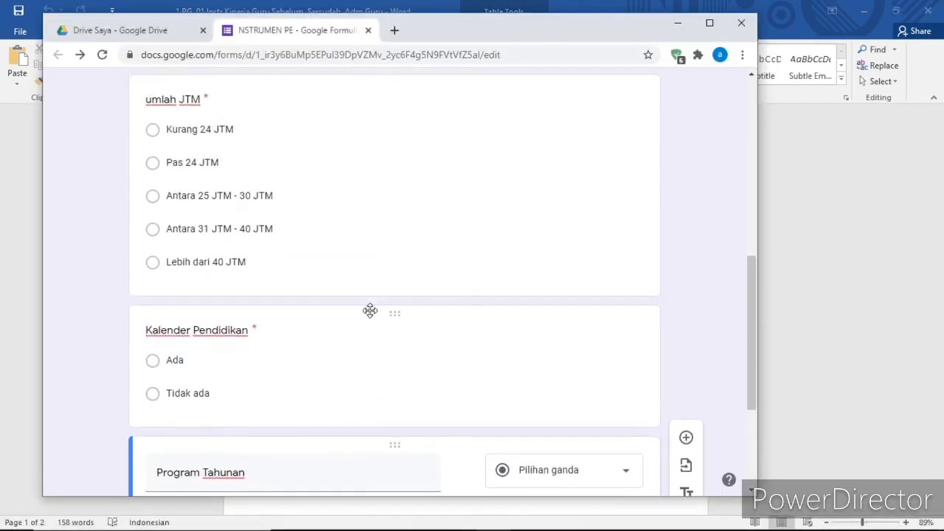
pyautogui.scroll(-3, 371, 311)
pyautogui.scroll(1, 371, 310)
pyautogui.scroll(3, 371, 309)
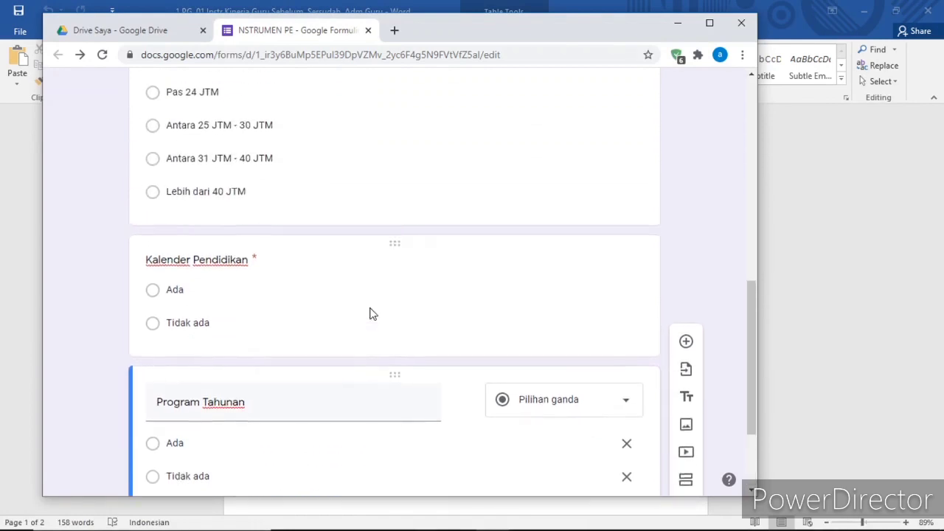
pyautogui.scroll(-4, 371, 308)
pyautogui.scroll(12, 371, 307)
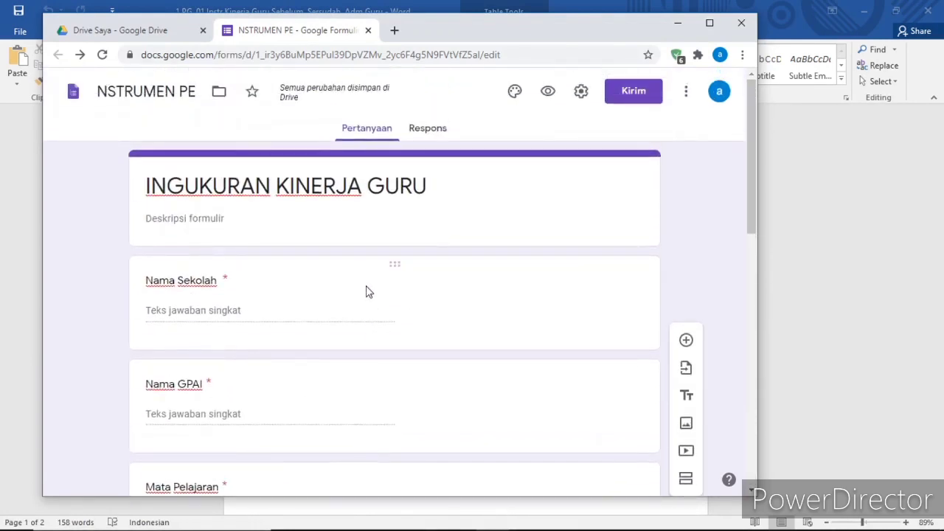
pyautogui.scroll(-2, 259, 342)
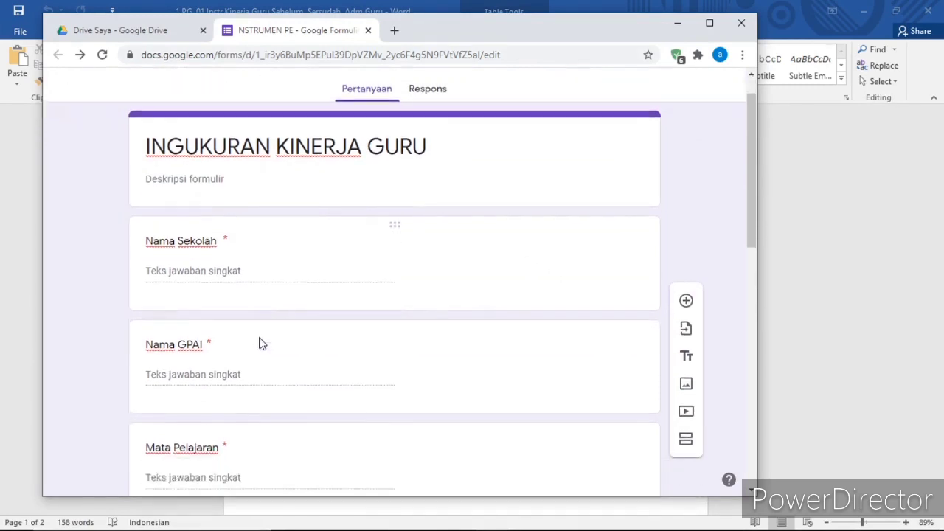
pyautogui.scroll(2, 259, 341)
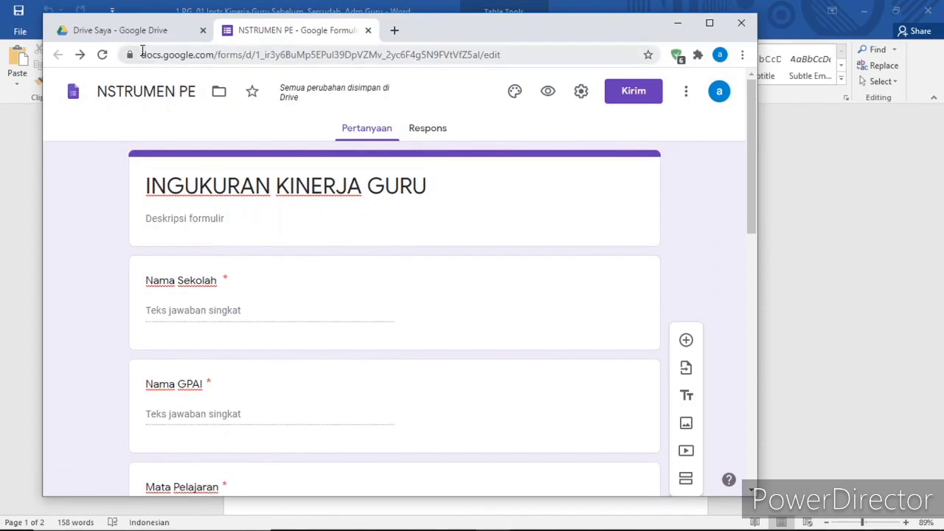
# Copy the full editing URL of the teacher performance form.
pyautogui.moveTo(143, 53); pyautogui.dragTo(541, 58)
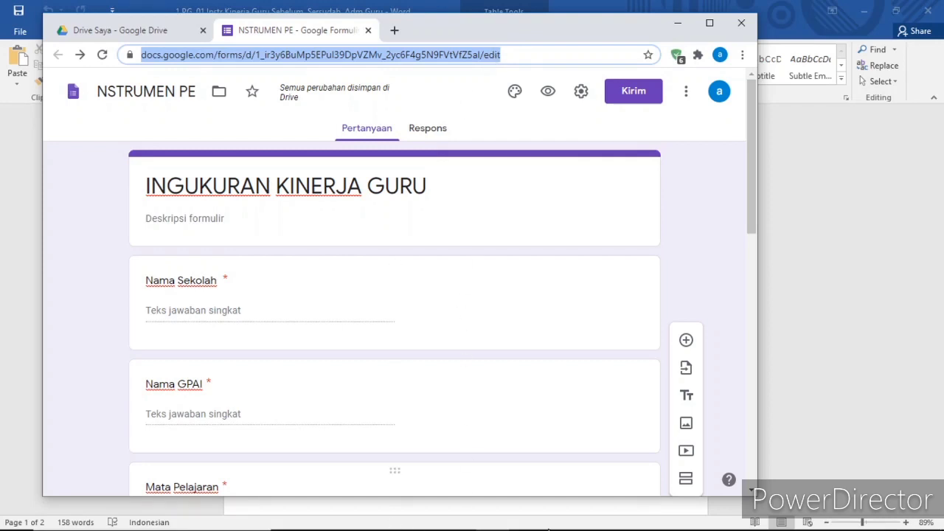
pyautogui.rightClick(541, 403)
pyautogui.click(541, 403)
pyautogui.scroll(-4, 541, 403)
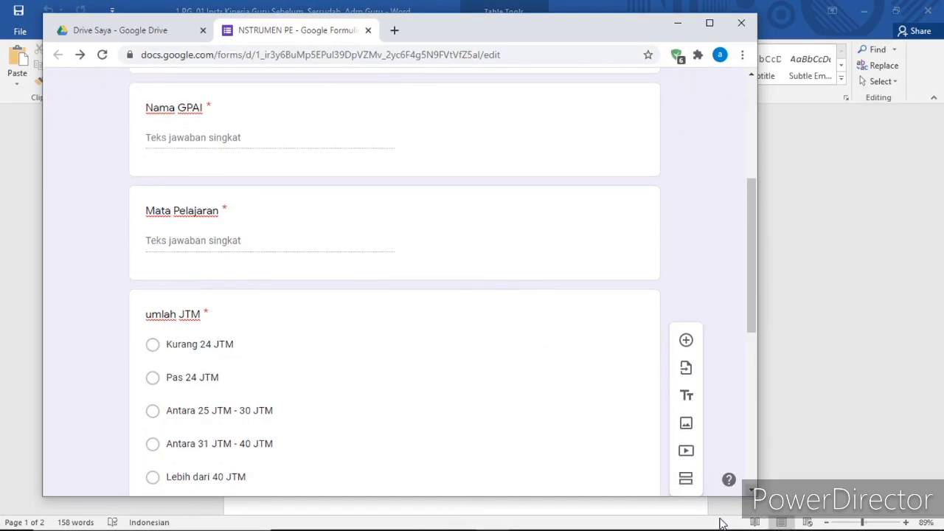
# Switch to WhatsApp and paste the form's editing link as a message draft in the ARSIP chat.
pyautogui.hotkey('alt', 'Tab')
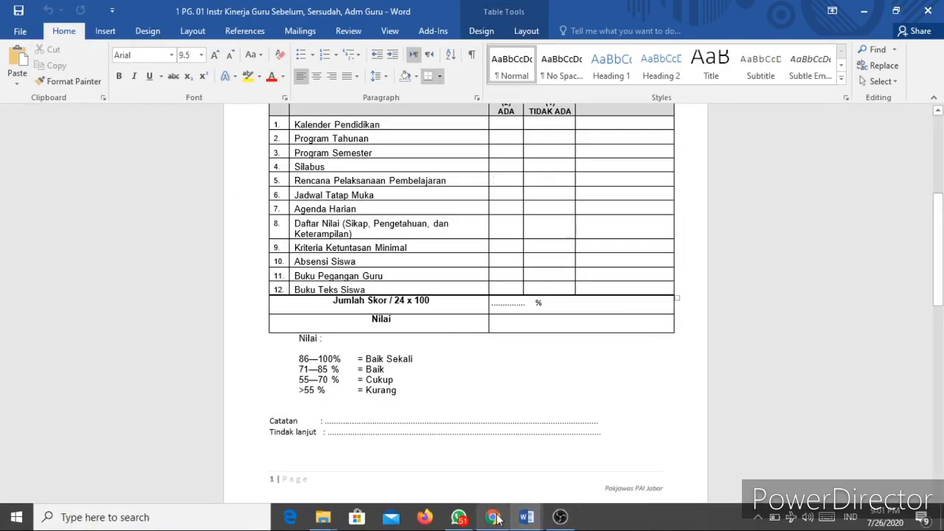
pyautogui.moveTo(496, 520)
pyautogui.click(458, 517)
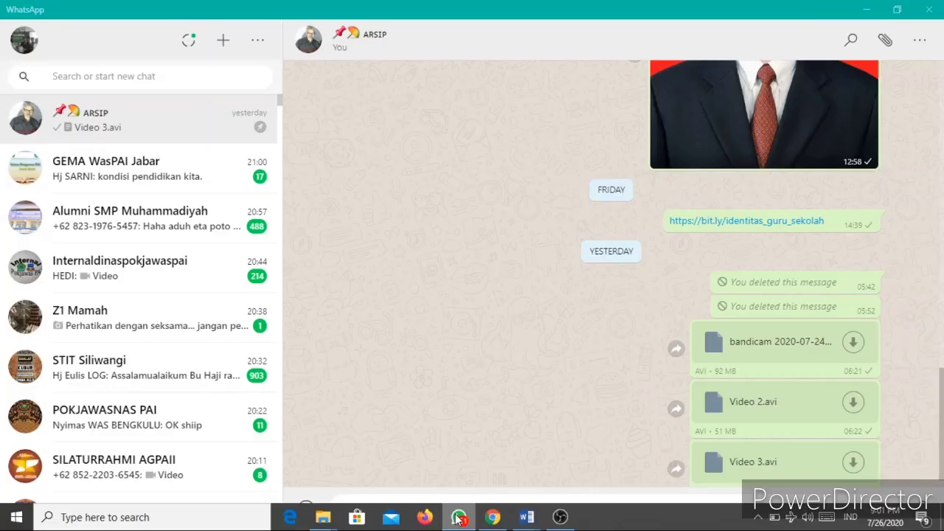
pyautogui.scroll(5, 427, 295)
pyautogui.scroll(-3, 427, 295)
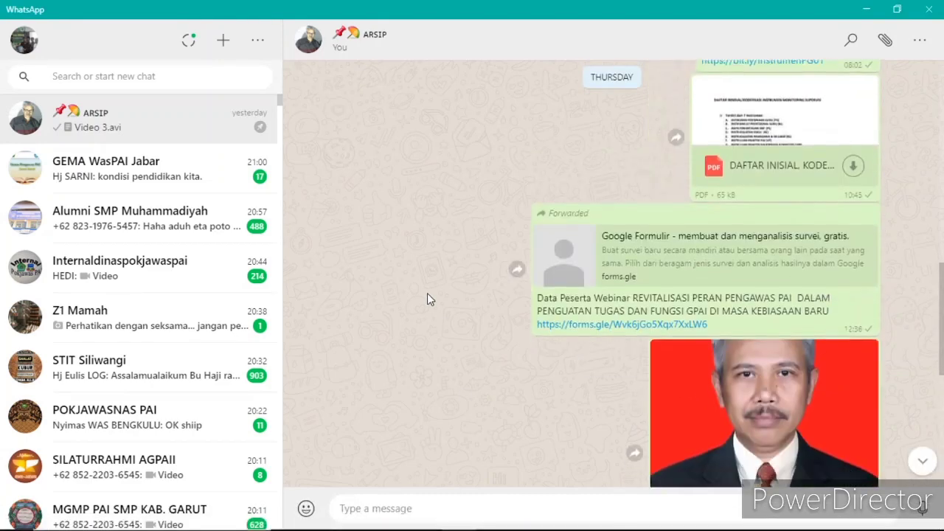
pyautogui.scroll(-3, 427, 294)
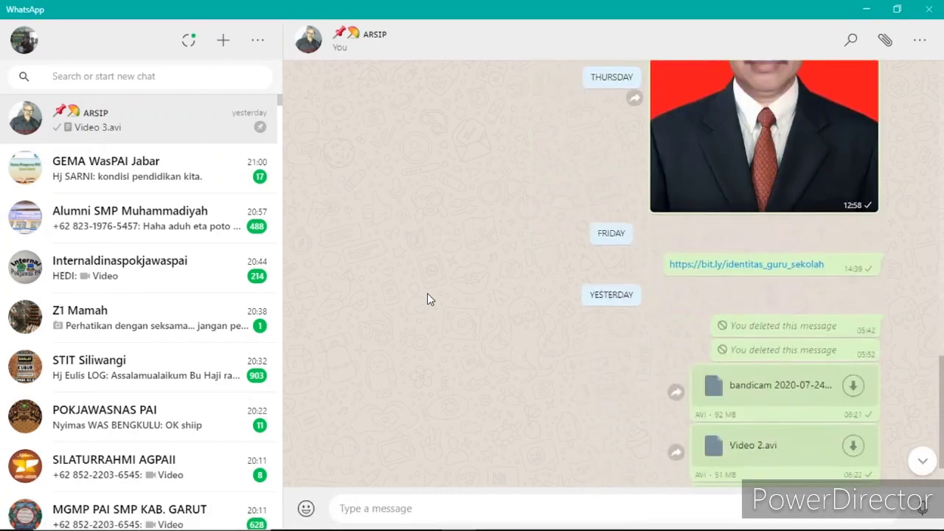
pyautogui.scroll(1, 427, 293)
pyautogui.scroll(-2, 427, 293)
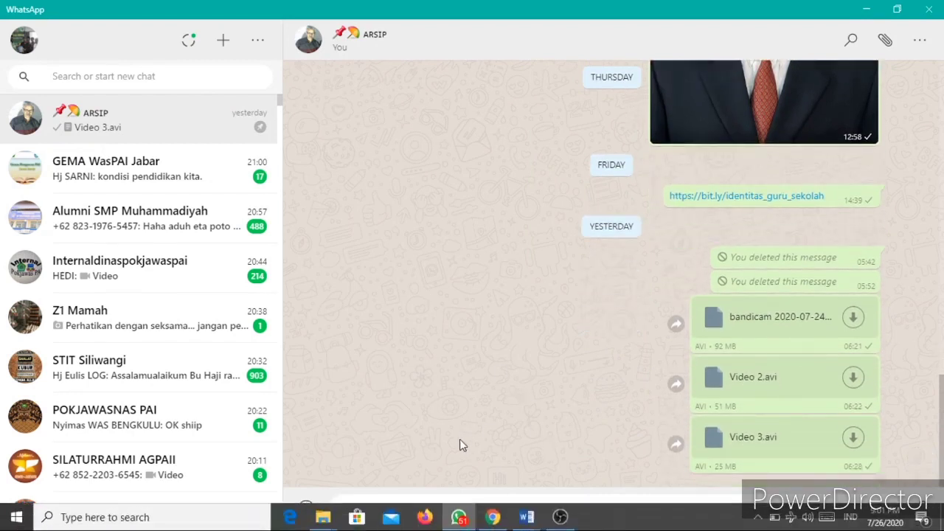
pyautogui.click(354, 509)
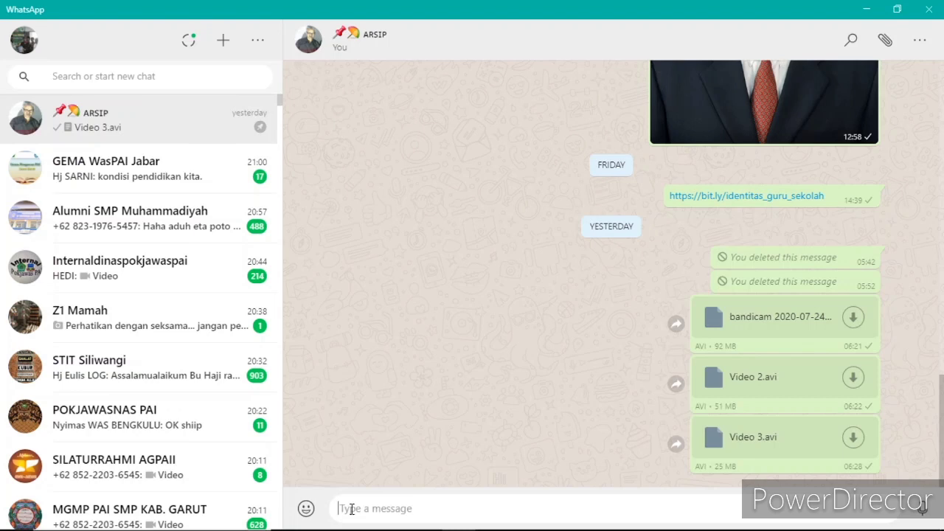
pyautogui.rightClick(352, 511)
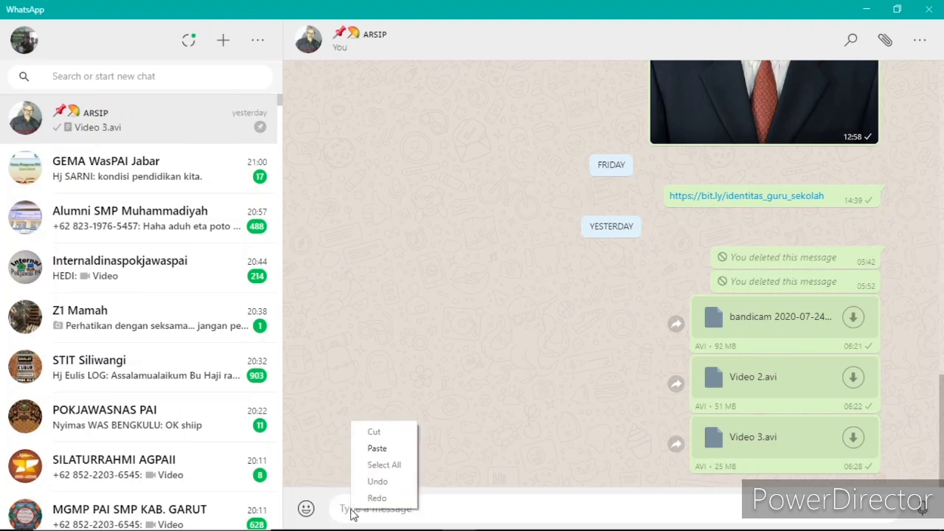
pyautogui.click(376, 448)
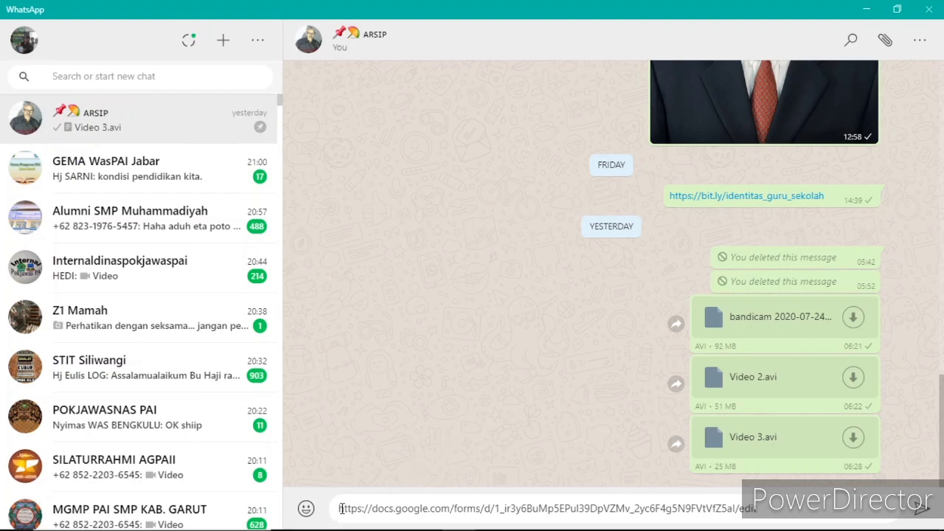
# Send the drafted form editing link as a message in the ARSIP chat.
pyautogui.moveTo(339, 509); pyautogui.dragTo(520, 339)
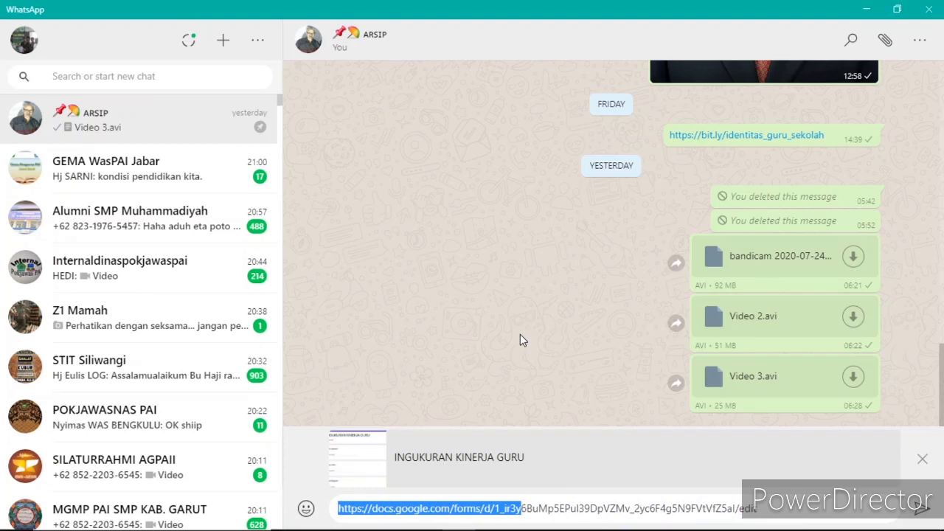
pyautogui.rightClick(520, 340)
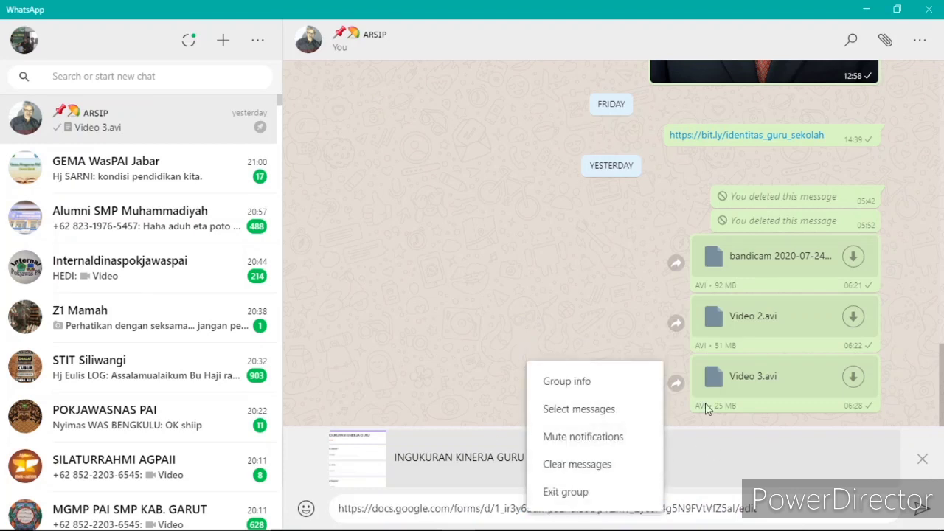
pyautogui.click(873, 484)
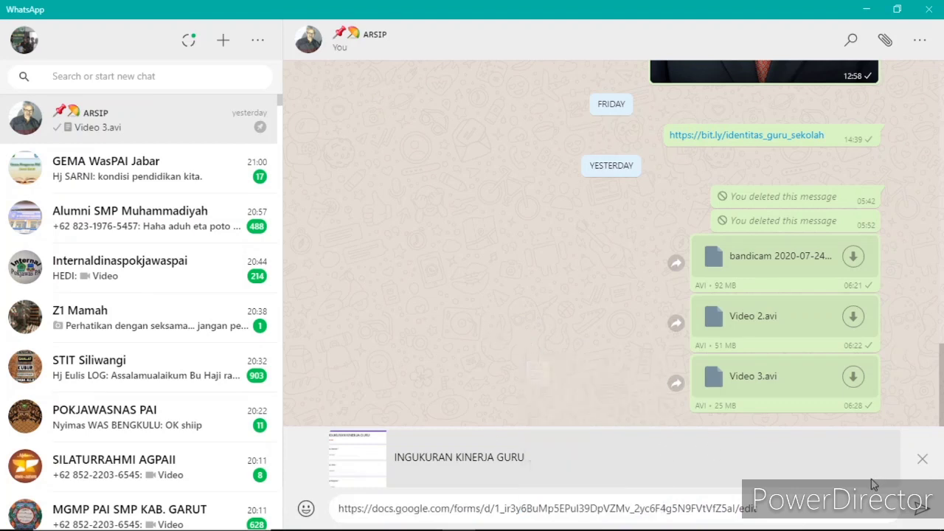
pyautogui.click(921, 514)
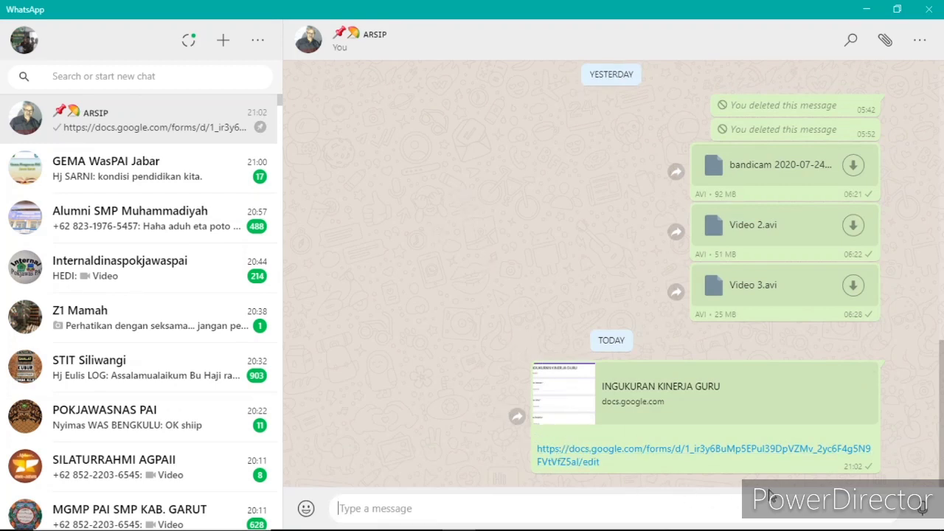
# Open the sent form link from the ARSIP chat and examine the form's title and Nama Sekolah short-answer question.
pyautogui.click(660, 449)
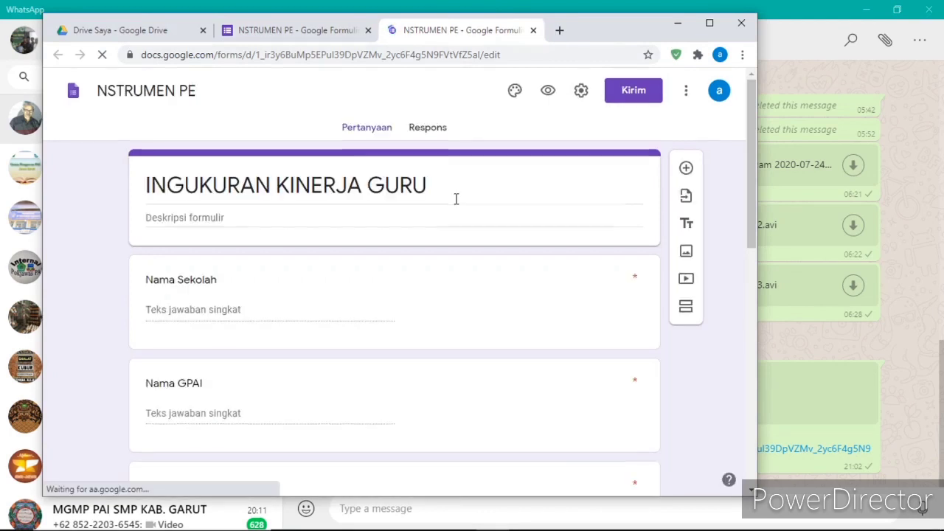
pyautogui.scroll(-4, 455, 204)
pyautogui.scroll(3, 455, 199)
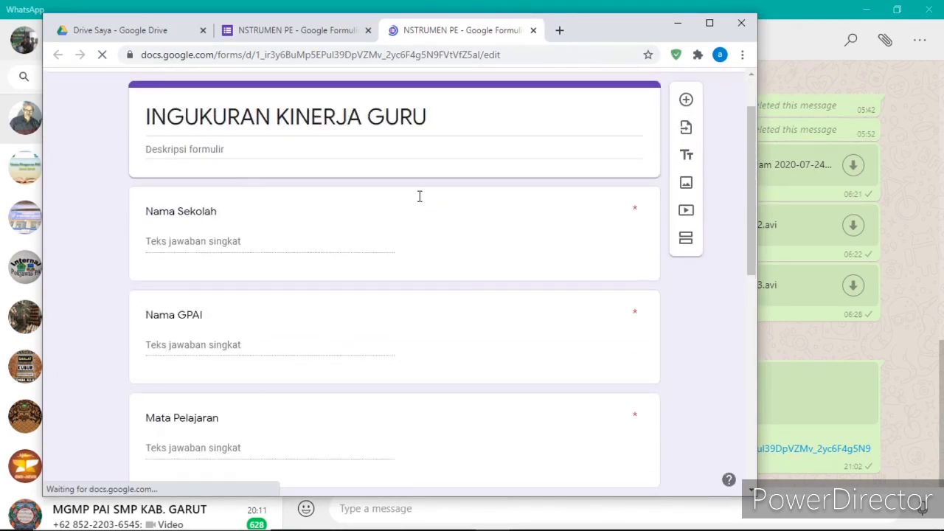
pyautogui.scroll(-2, 419, 196)
pyautogui.scroll(3, 418, 198)
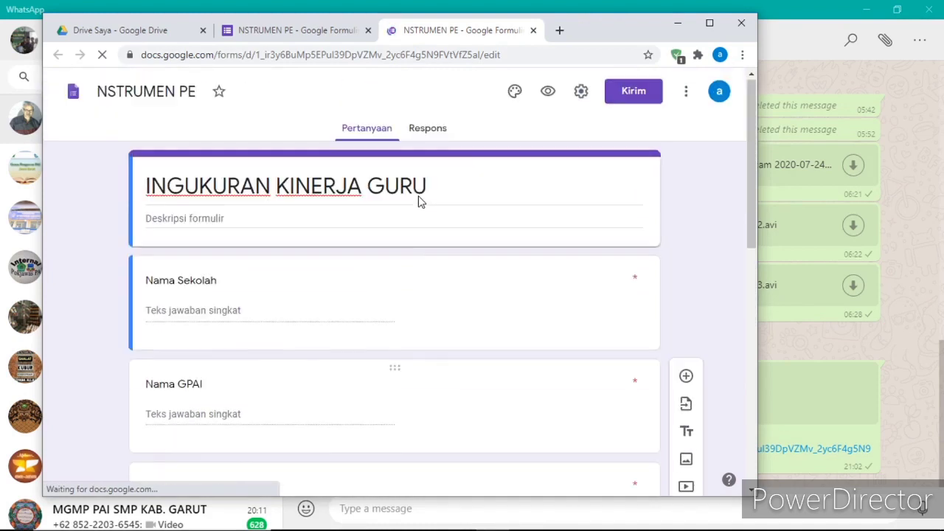
pyautogui.scroll(-1, 418, 196)
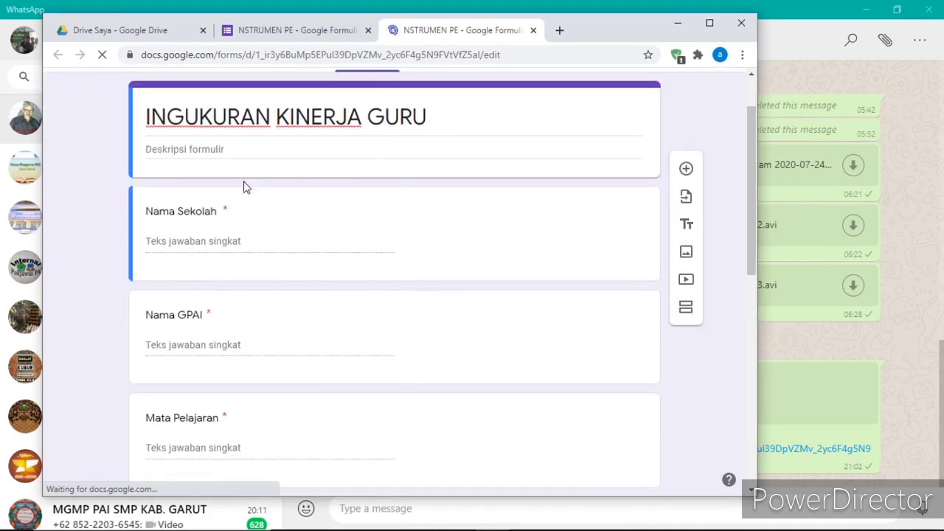
pyautogui.click(155, 245)
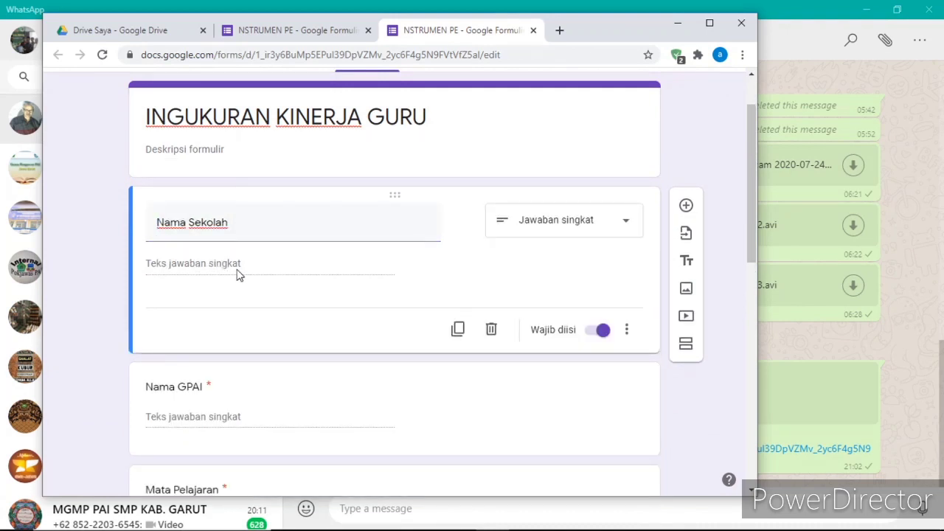
pyautogui.scroll(-2, 237, 262)
pyautogui.scroll(2, 237, 262)
pyautogui.scroll(-2, 368, 240)
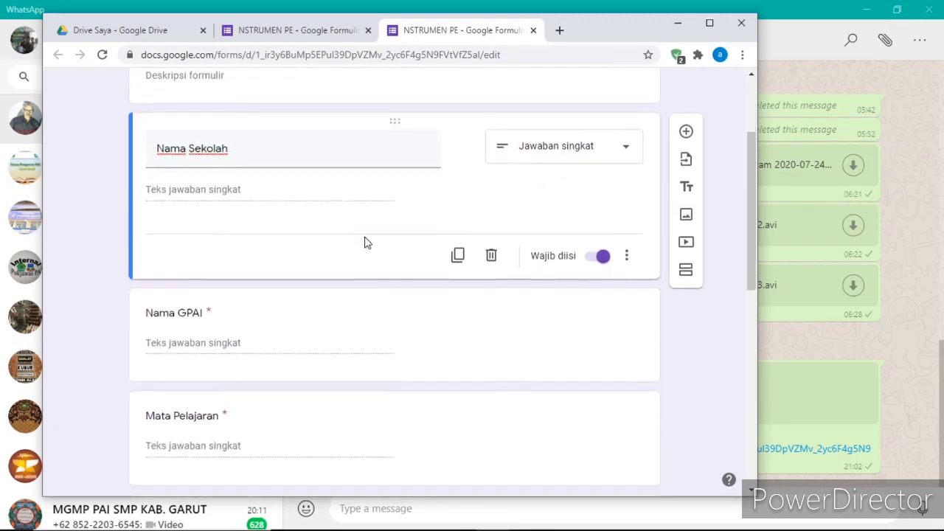
pyautogui.scroll(1, 364, 233)
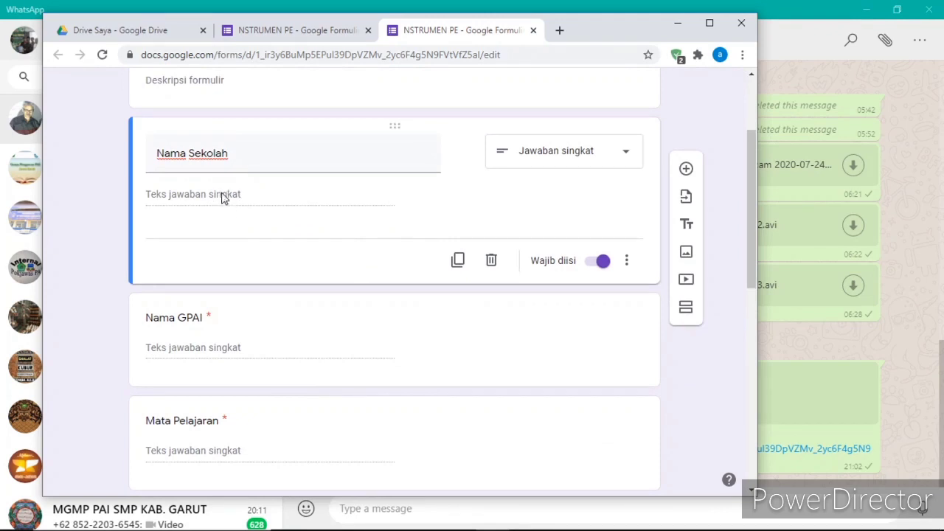
pyautogui.scroll(1, 226, 185)
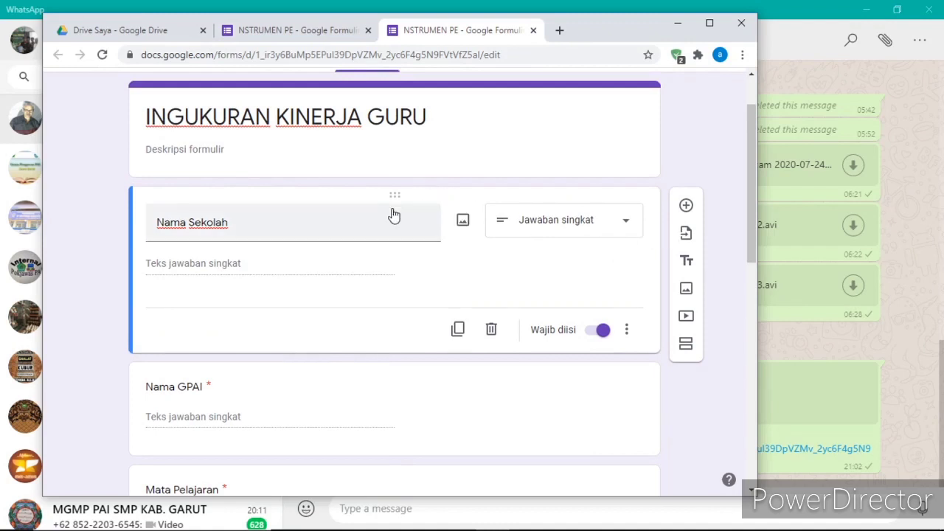
pyautogui.scroll(-1, 392, 214)
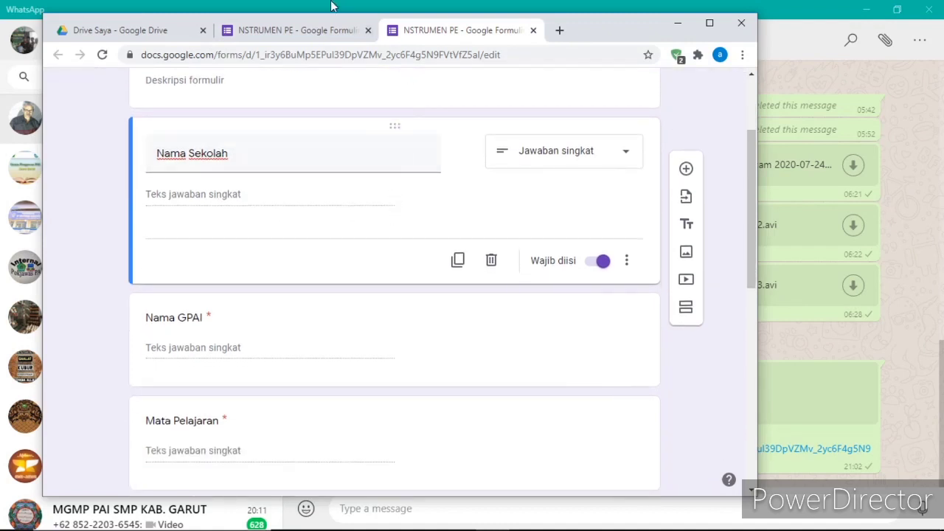
# Inspect the Nama GPAI question in the original form tab and close the duplicate form tab.
pyautogui.click(292, 33)
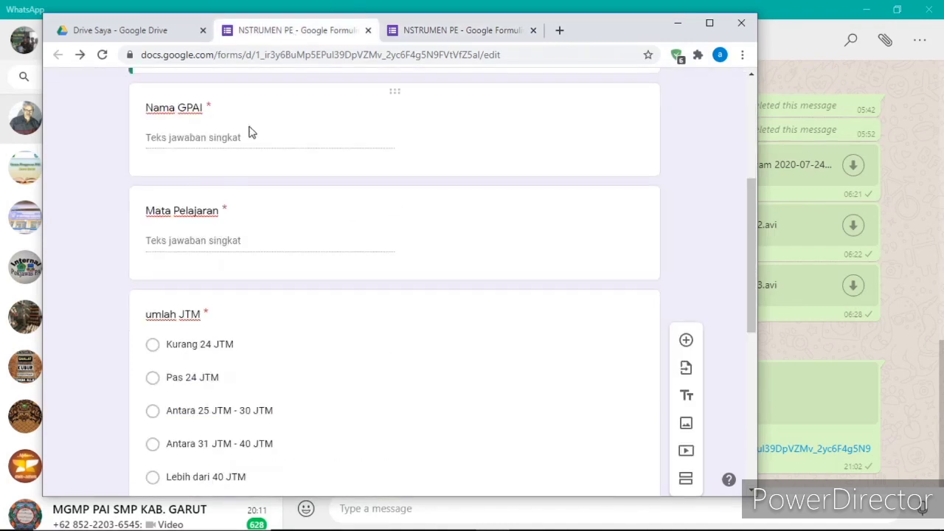
pyautogui.click(228, 139)
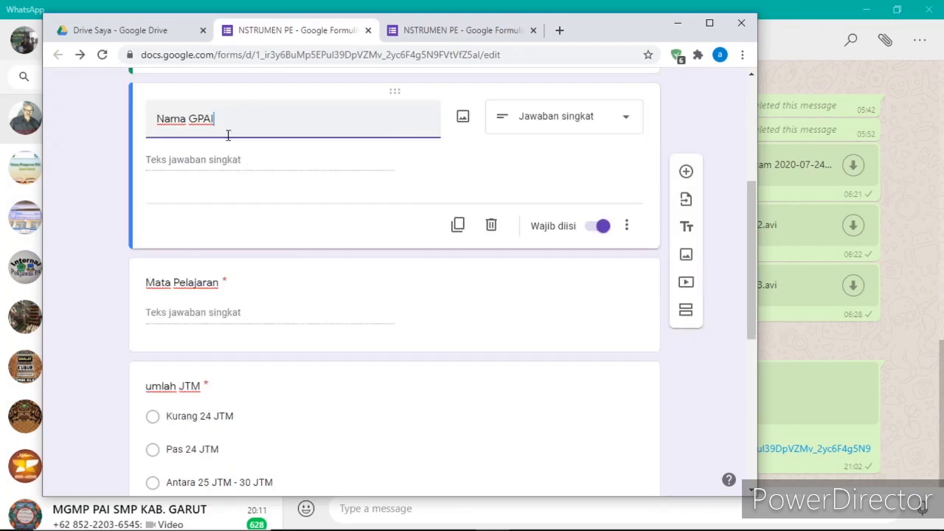
pyautogui.click(168, 163)
pyautogui.rightClick(168, 164)
pyautogui.press('Escape')
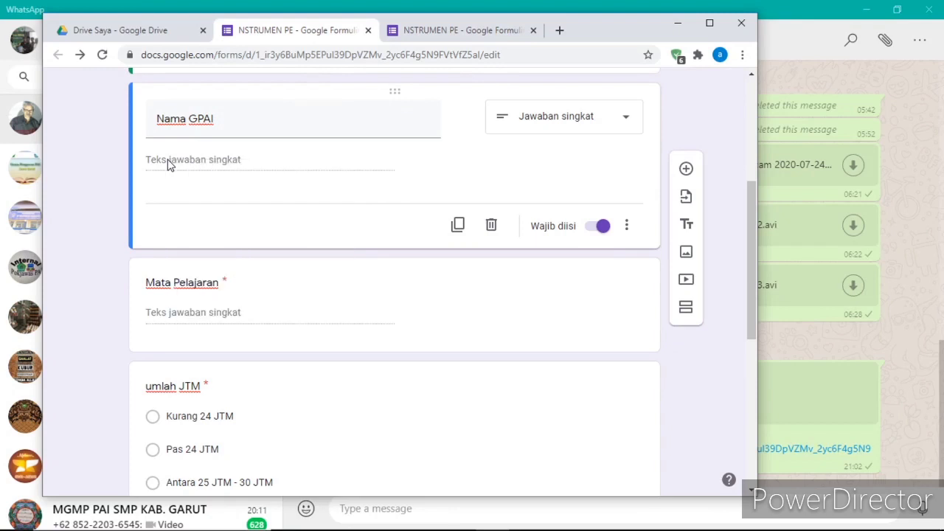
pyautogui.scroll(1, 166, 159)
pyautogui.scroll(-1, 168, 162)
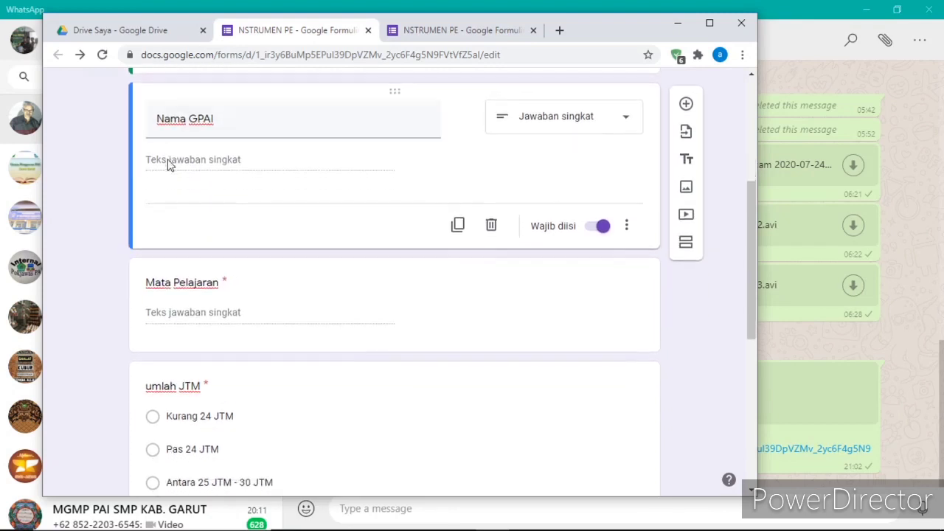
pyautogui.click(479, 31)
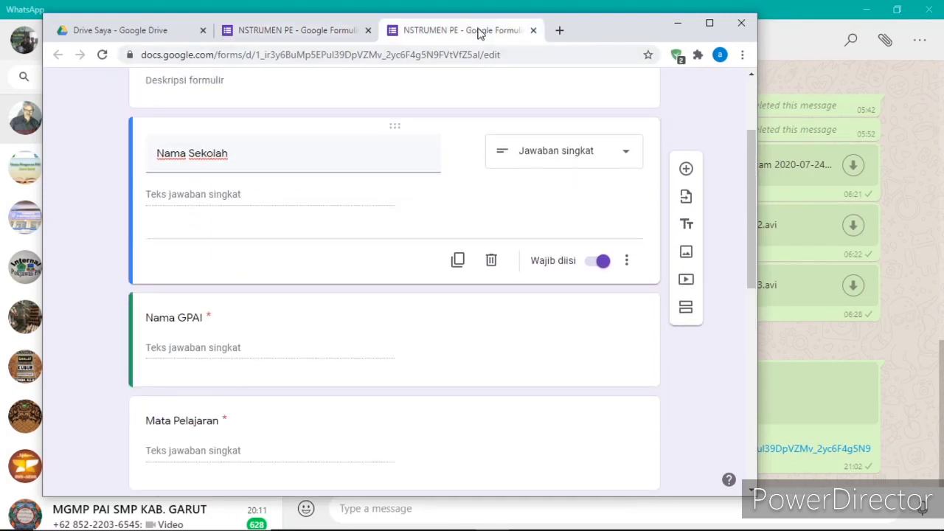
pyautogui.click(534, 31)
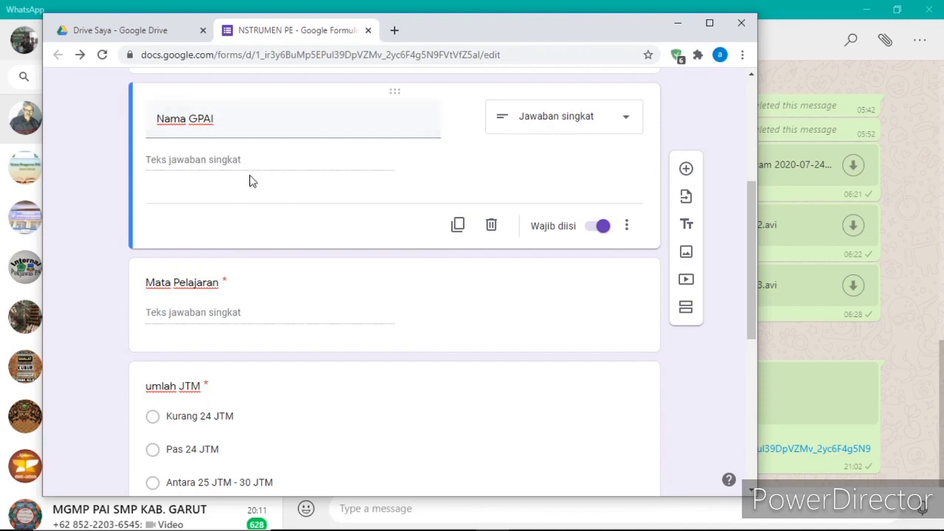
# Return to WhatsApp, reopen the sent form link, and examine the questions from Nama Sekolah down to Program Tahunan.
pyautogui.moveTo(384, 525)
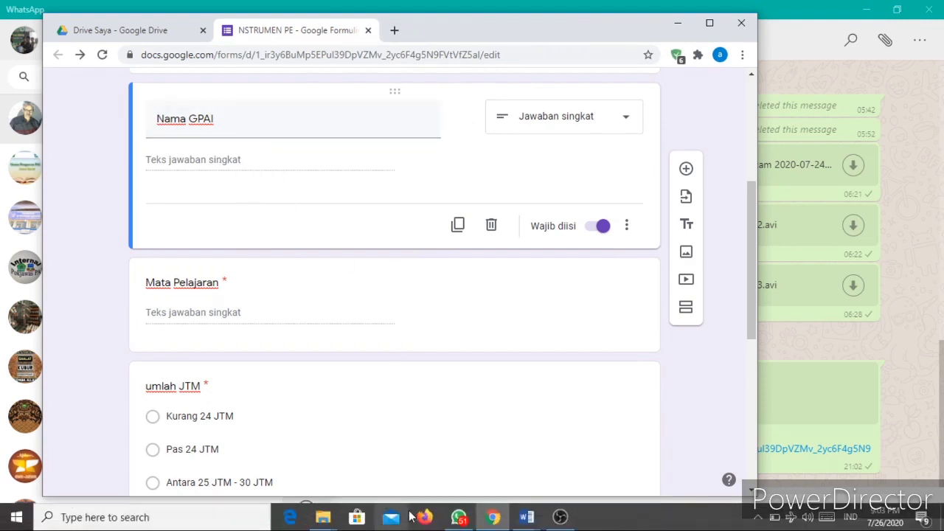
pyautogui.click(463, 518)
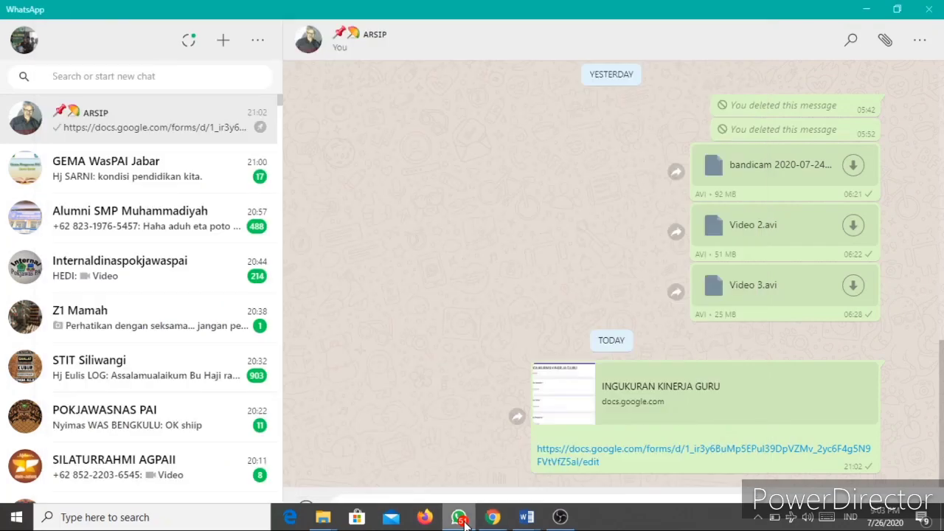
pyautogui.click(594, 461)
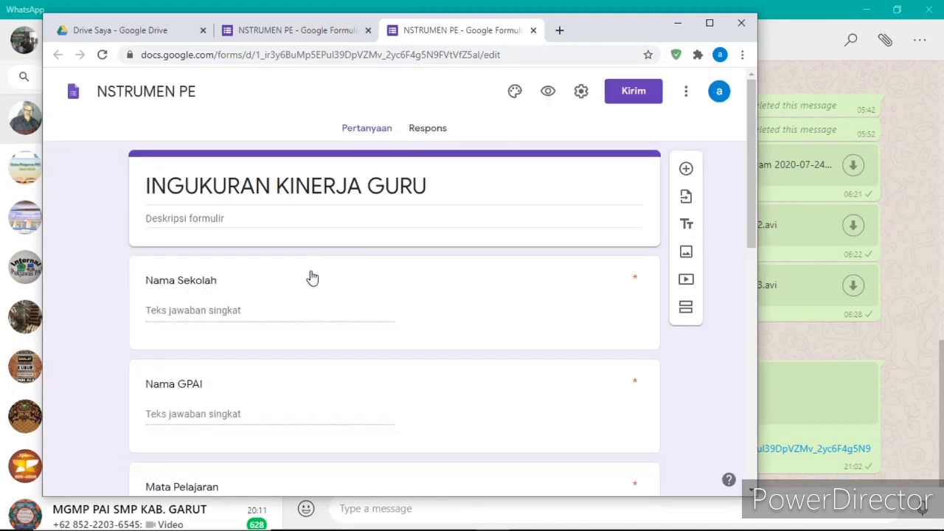
pyautogui.scroll(-1, 295, 269)
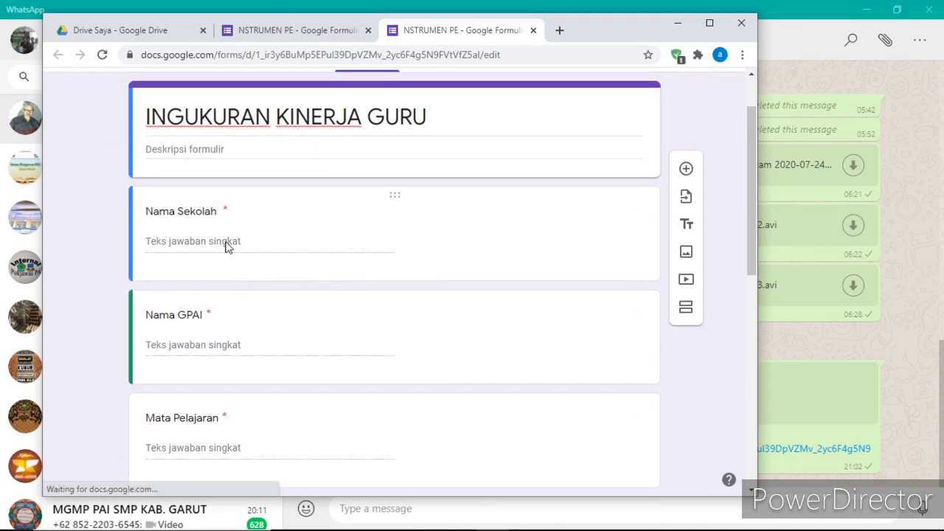
pyautogui.click(206, 347)
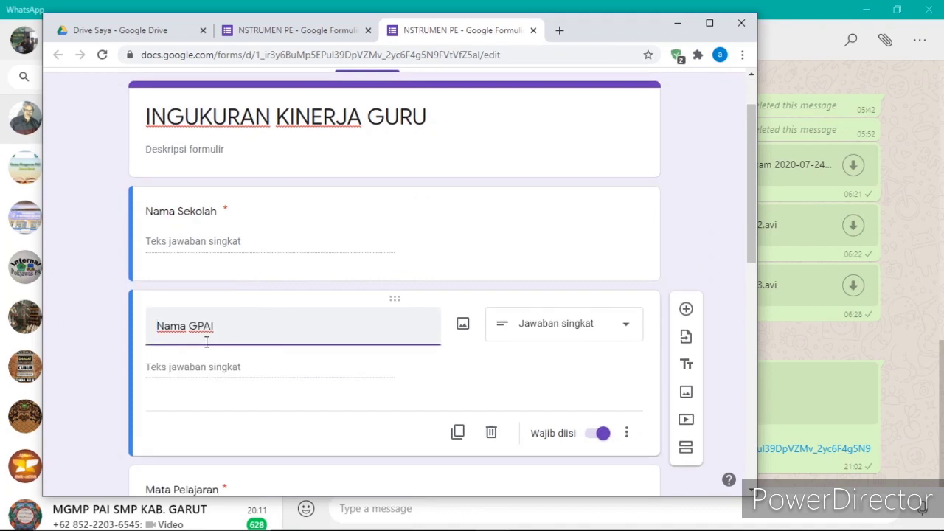
pyautogui.click(217, 243)
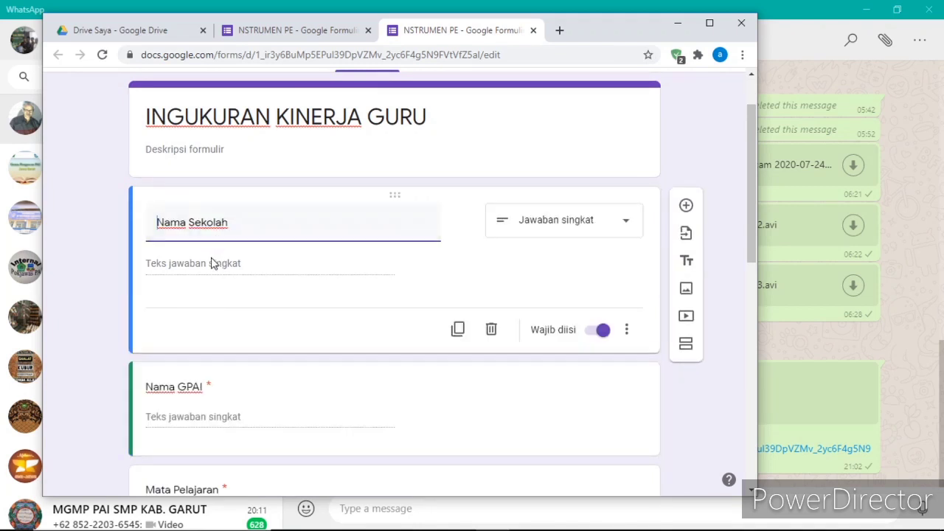
pyautogui.click(212, 264)
pyautogui.scroll(-10, 211, 264)
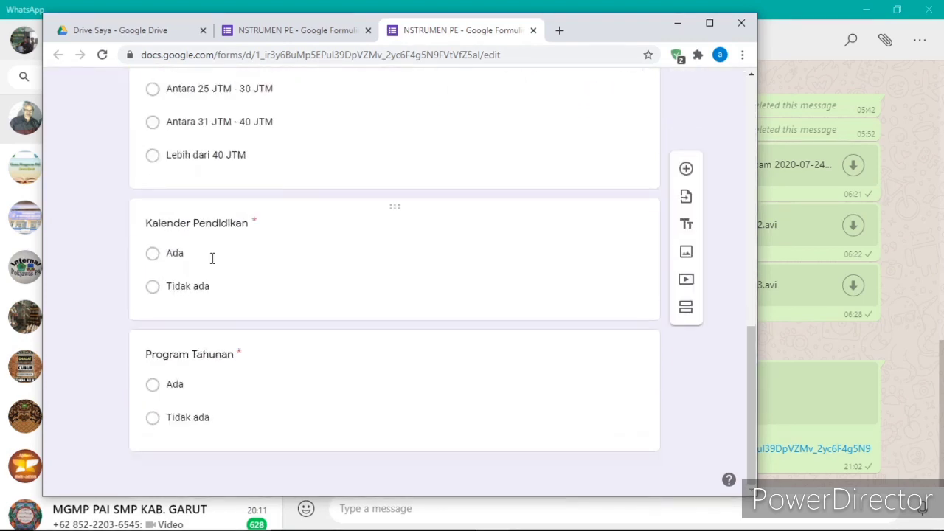
pyautogui.scroll(2, 212, 258)
pyautogui.scroll(-2, 212, 258)
# Open the respondent preview of the form from the original form tab and review its questions.
pyautogui.click(345, 30)
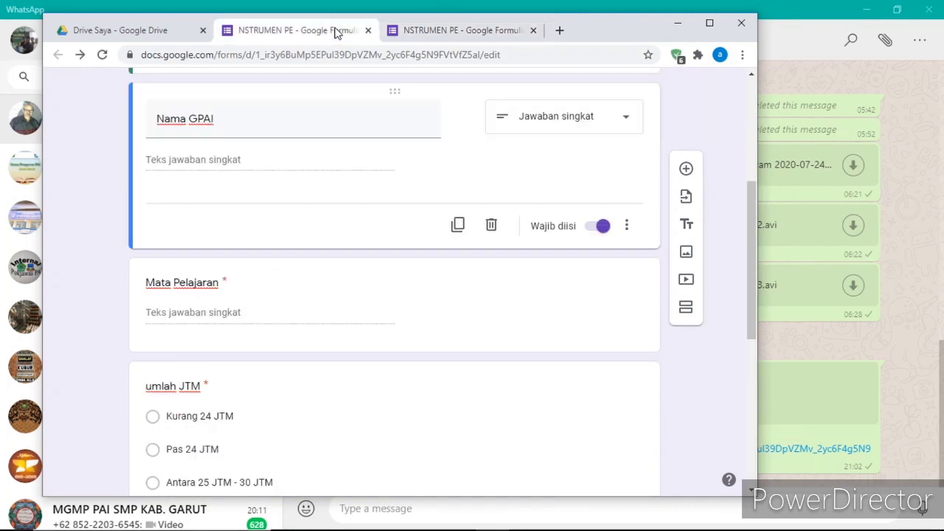
pyautogui.scroll(4, 375, 112)
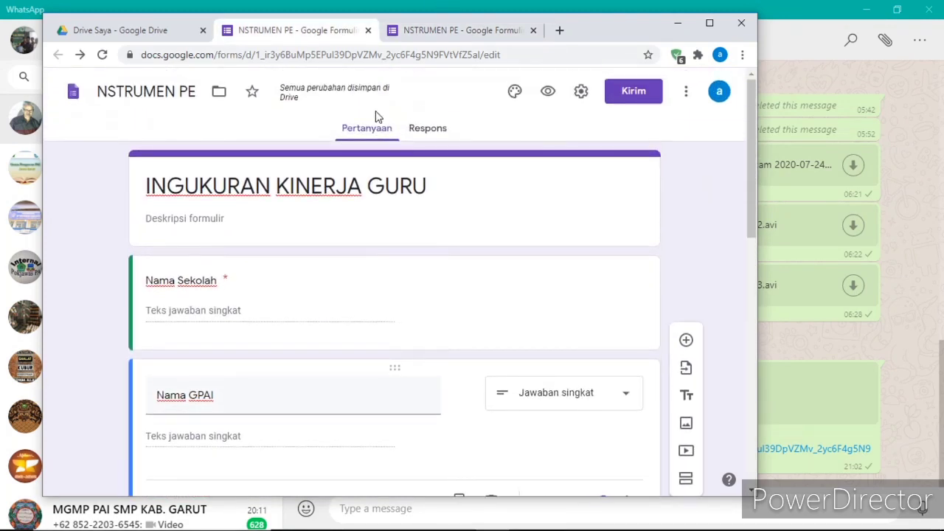
pyautogui.click(548, 92)
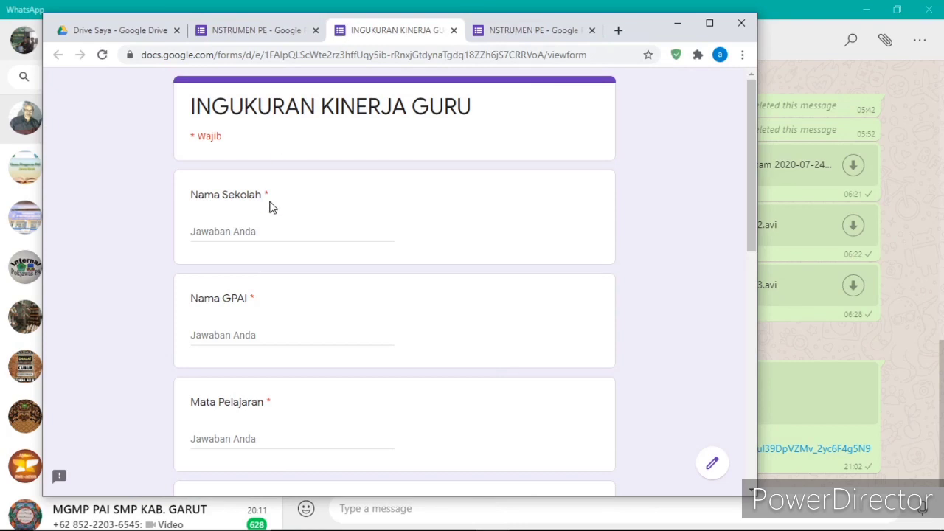
pyautogui.scroll(-3, 270, 207)
pyautogui.scroll(-5, 270, 206)
pyautogui.scroll(5, 269, 207)
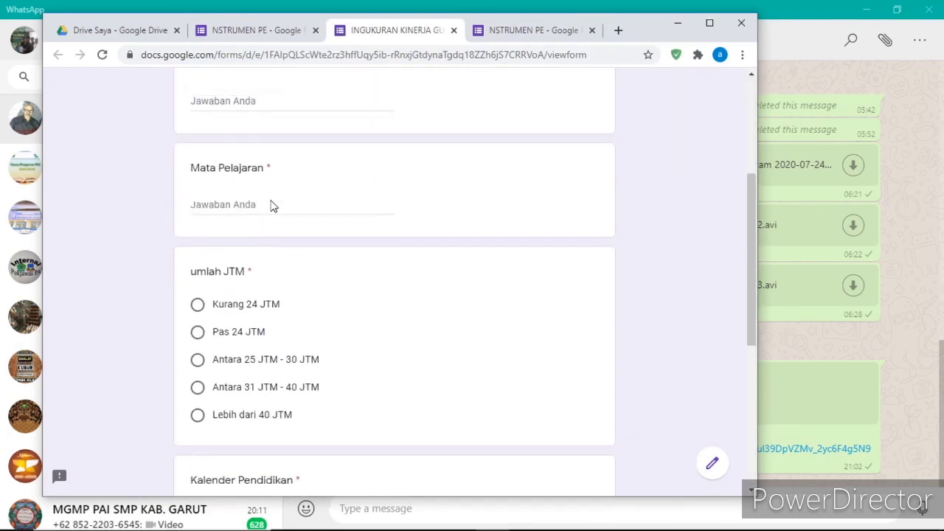
pyautogui.scroll(1, 271, 200)
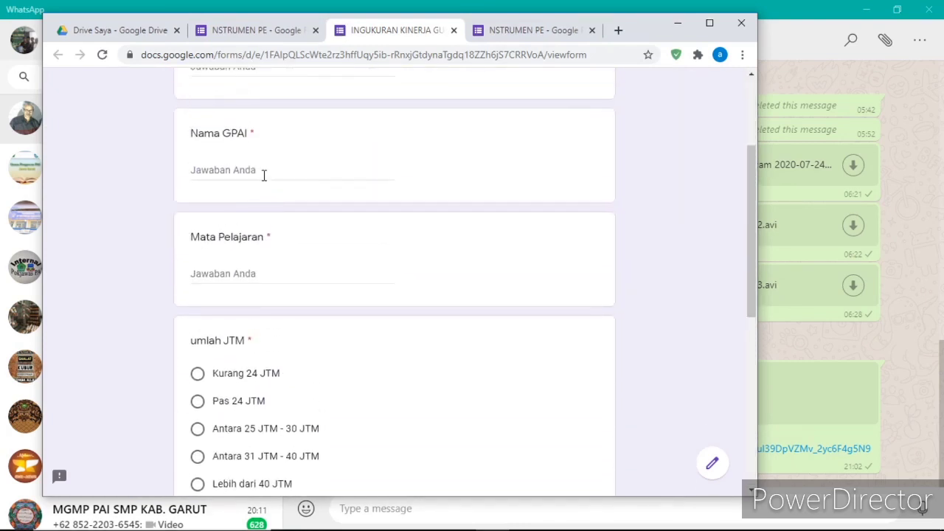
# Test the required Nama GPAI and Nama Sekolah answer fields in the preview by leaving them empty, and dismiss the WhatsApp notification.
pyautogui.click(261, 174)
pyautogui.scroll(2, 261, 175)
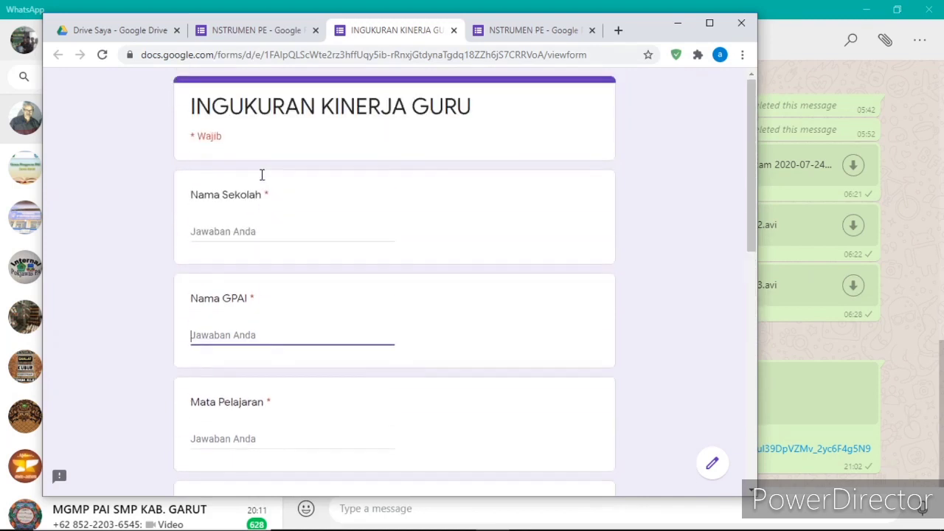
pyautogui.click(258, 227)
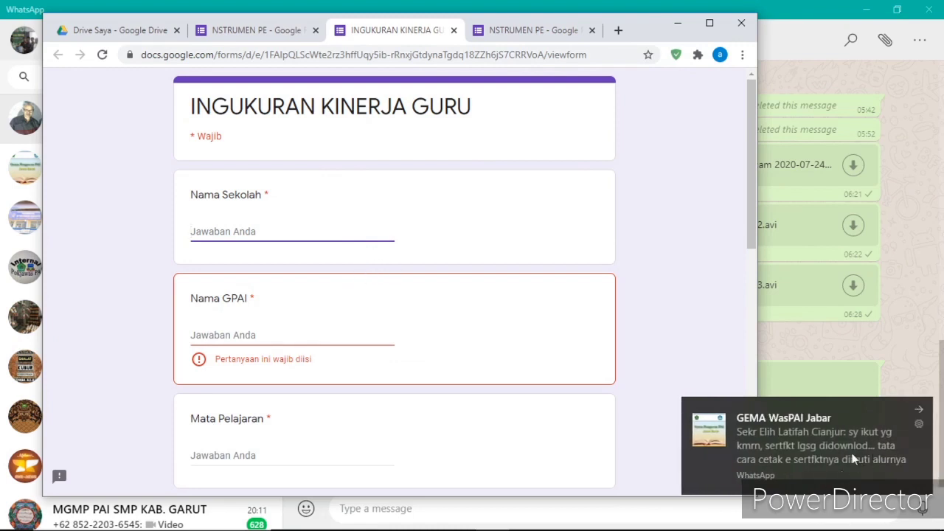
pyautogui.click(918, 413)
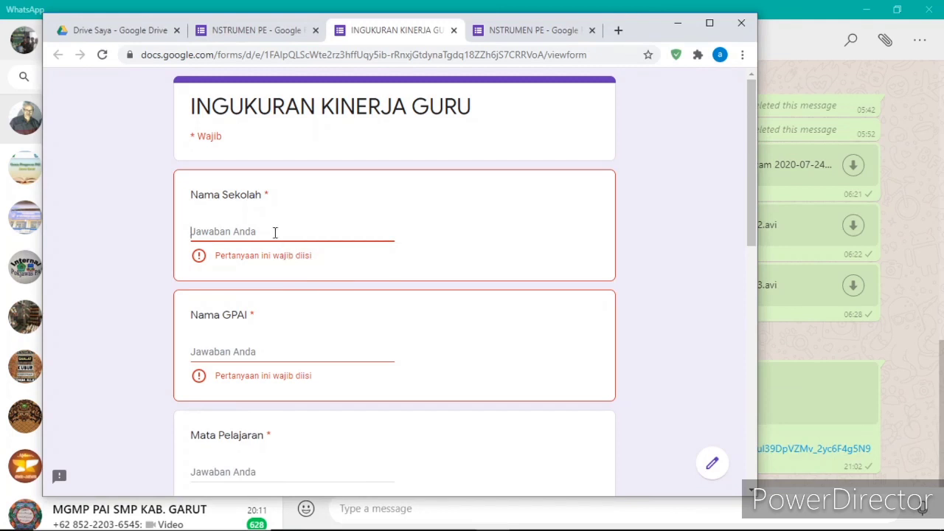
pyautogui.scroll(-2, 272, 239)
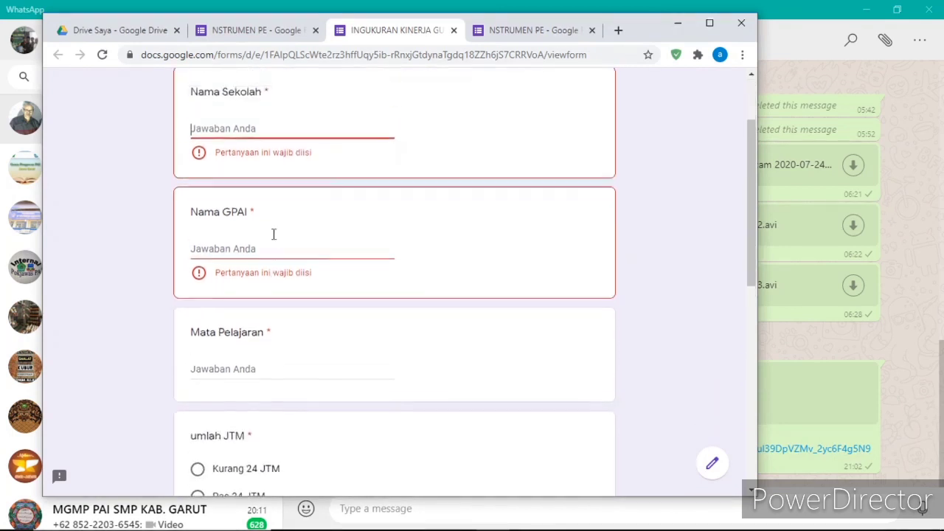
# Try to submit the respondent form with its required questions unanswered, and review the Nama Sekolah and Nama GPAI questions.
pyautogui.scroll(2, 273, 234)
pyautogui.scroll(-8, 274, 236)
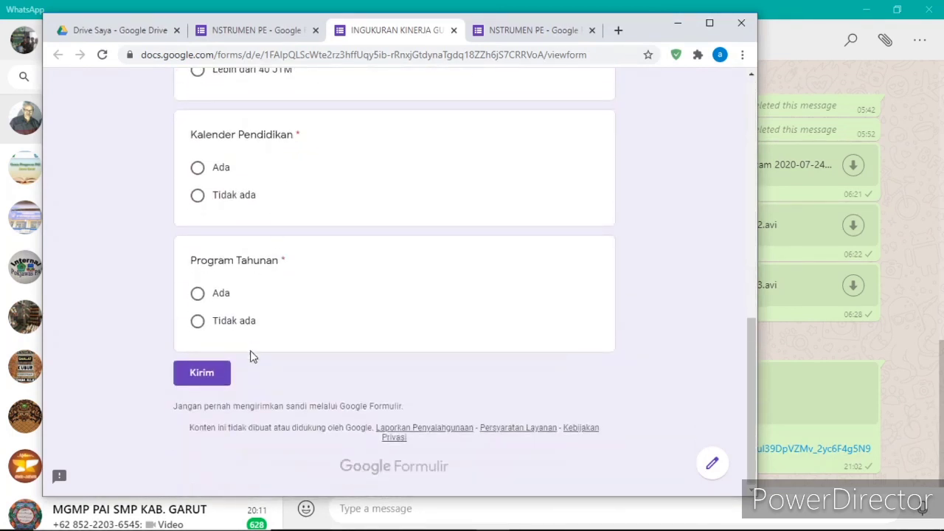
pyautogui.click(203, 373)
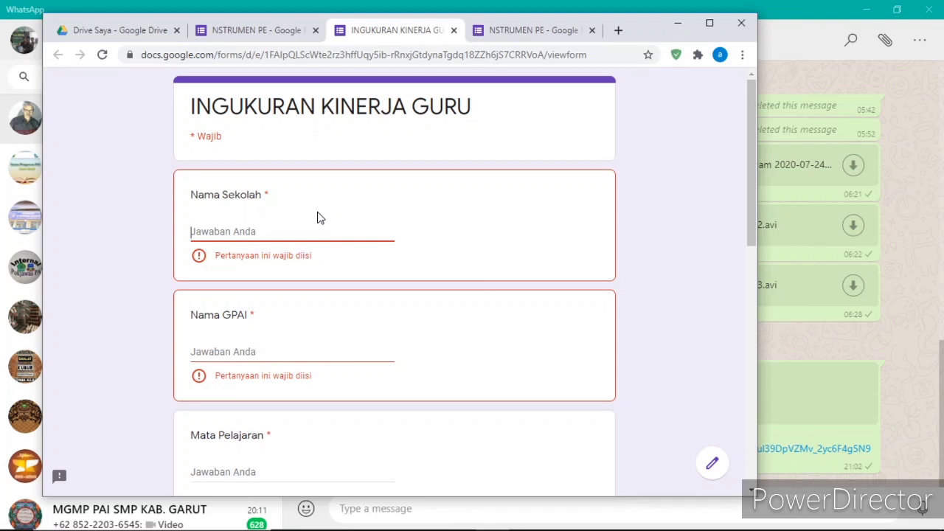
pyautogui.scroll(-1, 413, 310)
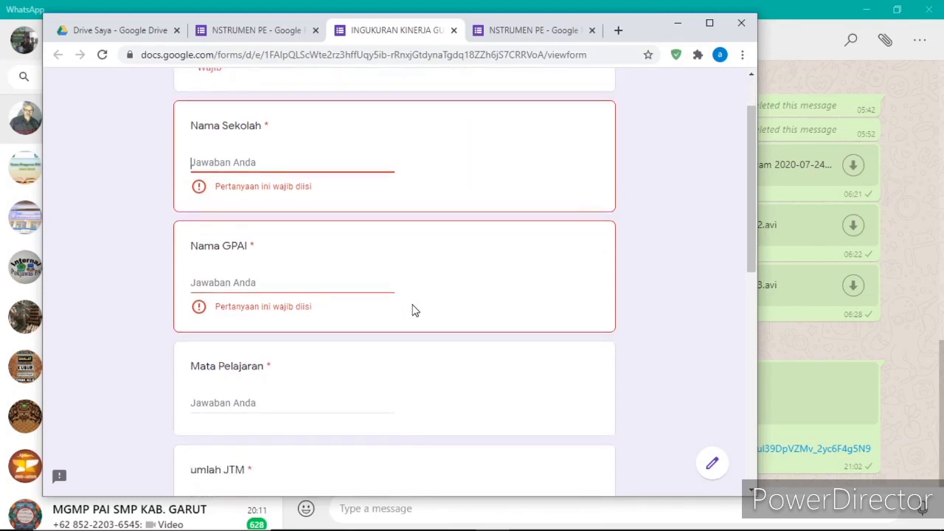
pyautogui.scroll(1, 414, 310)
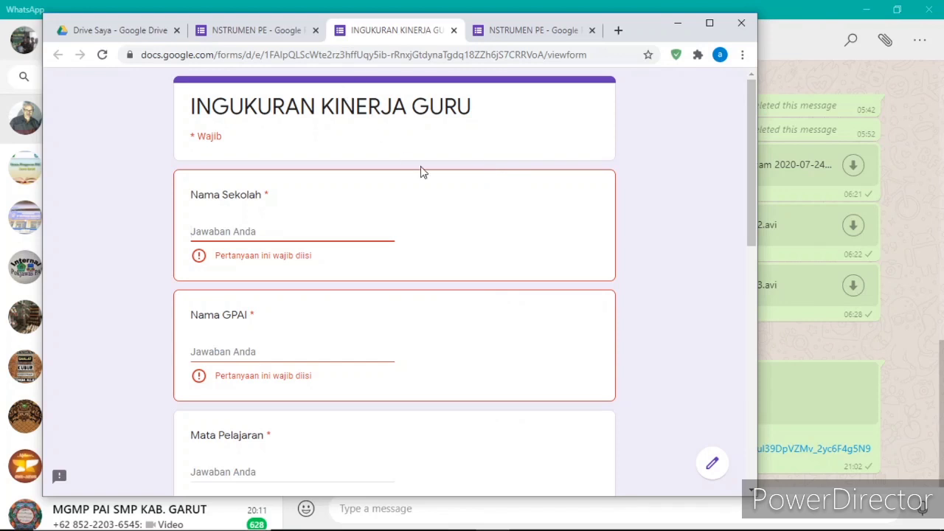
pyautogui.scroll(-1, 507, 447)
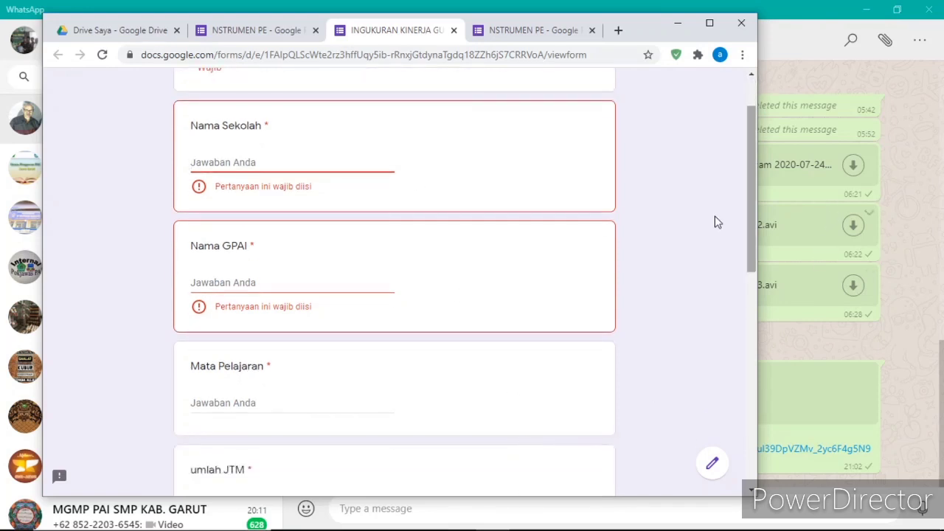
pyautogui.moveTo(426, 529)
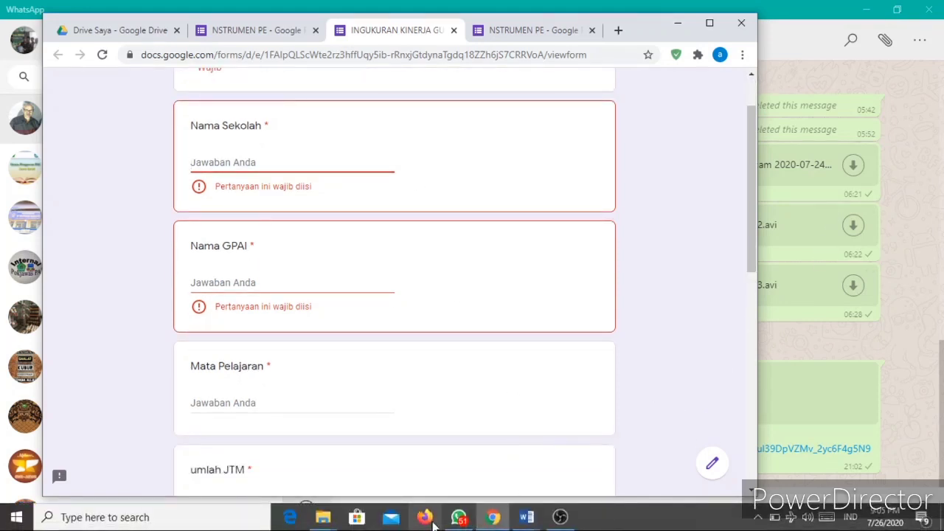
pyautogui.moveTo(558, 518)
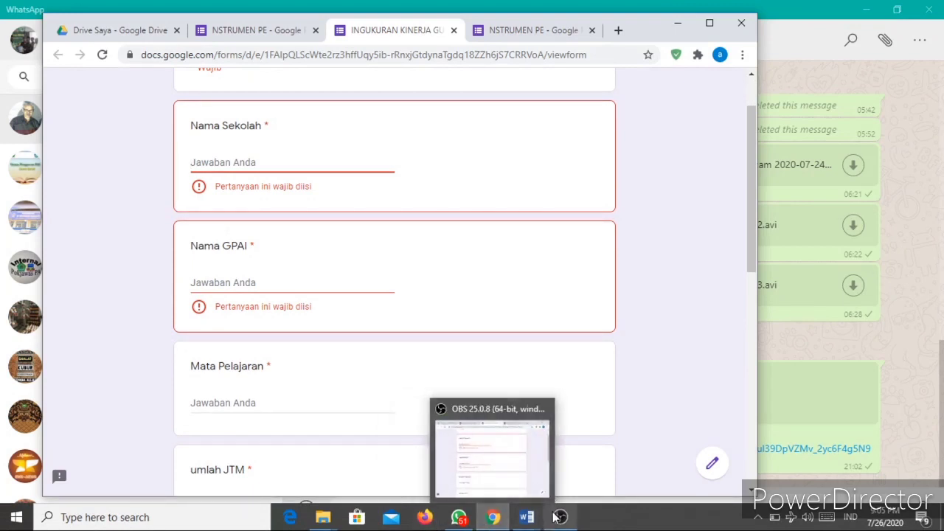